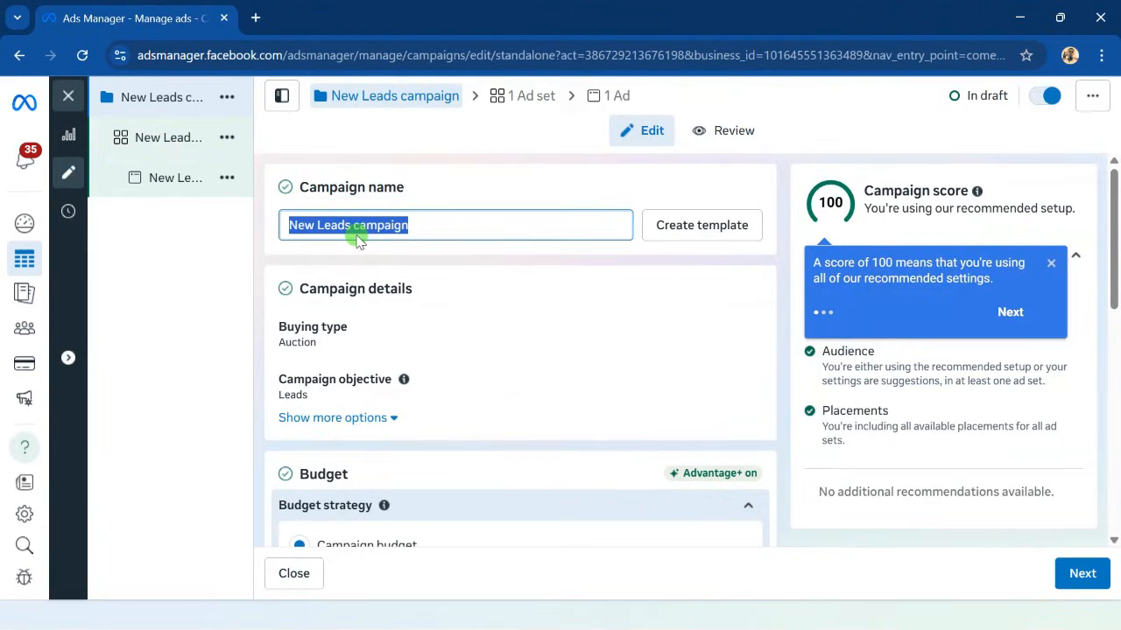
Name the campaign "Tutorial" and copy that name for reuse.
text(Tutorial)
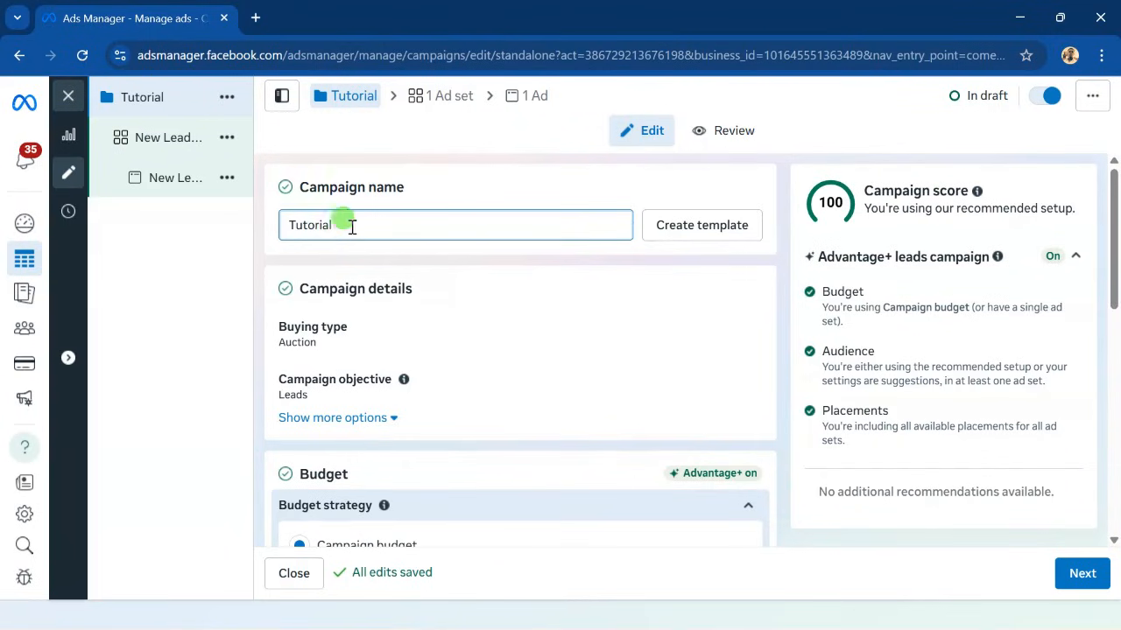
drag(351, 226, 275, 224)
right_click(307, 225)
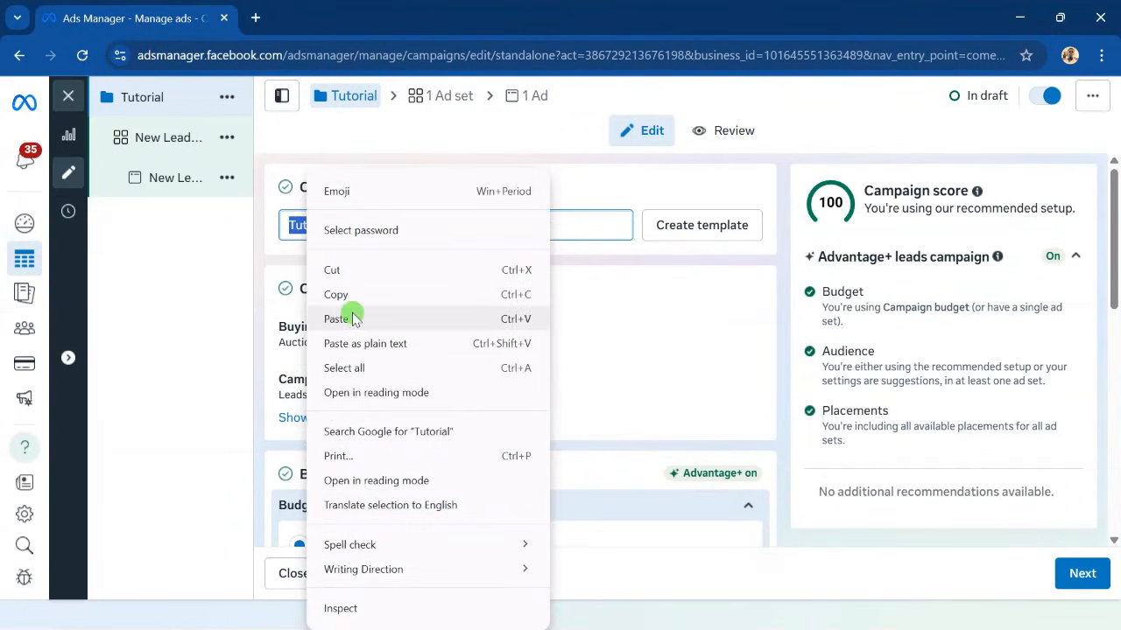
click(337, 294)
click(263, 341)
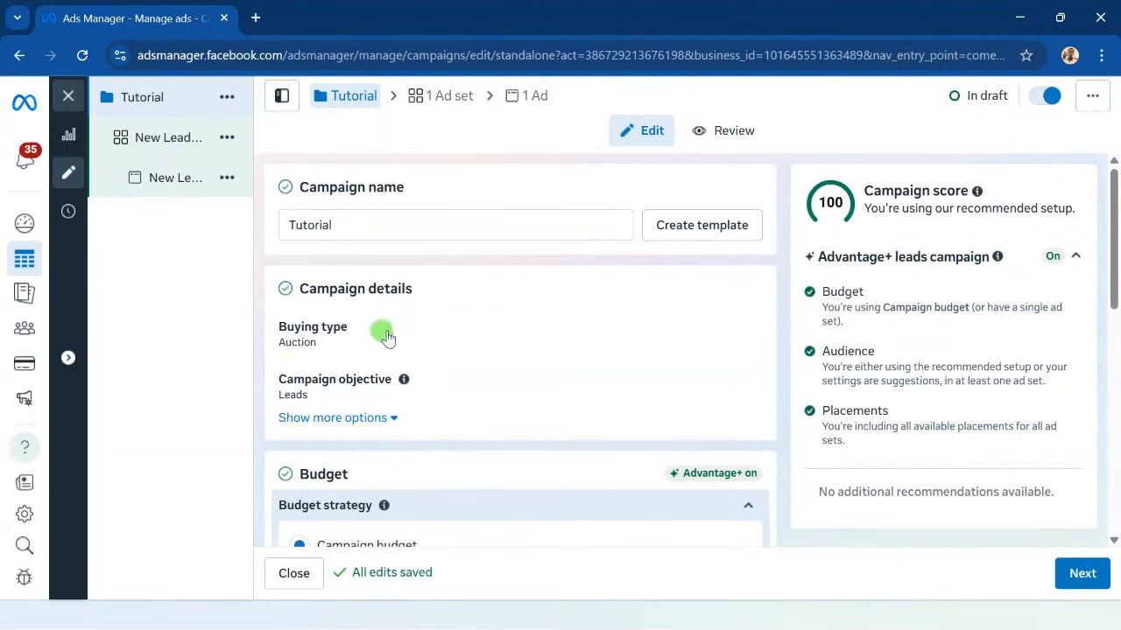
Switch the campaign's budget strategy to ad set budget and turn off sharing some of the budget with other ad sets.
scroll(335, 355, down, 3)
scroll(318, 228, up, 1)
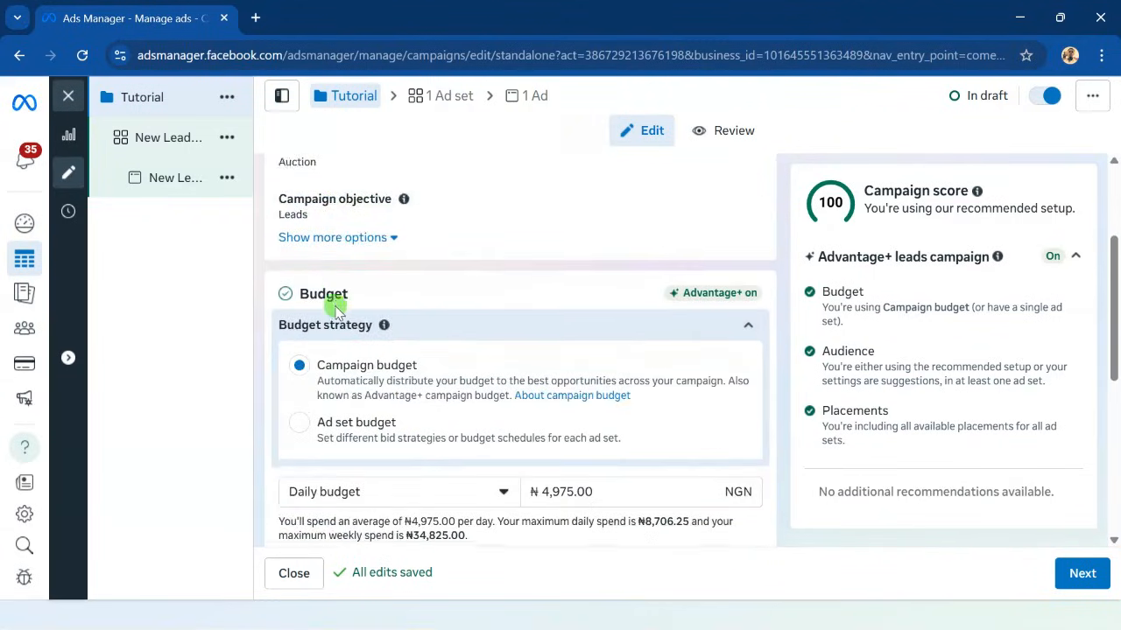
scroll(333, 301, down, 2)
scroll(297, 337, up, 2)
scroll(289, 298, down, 1)
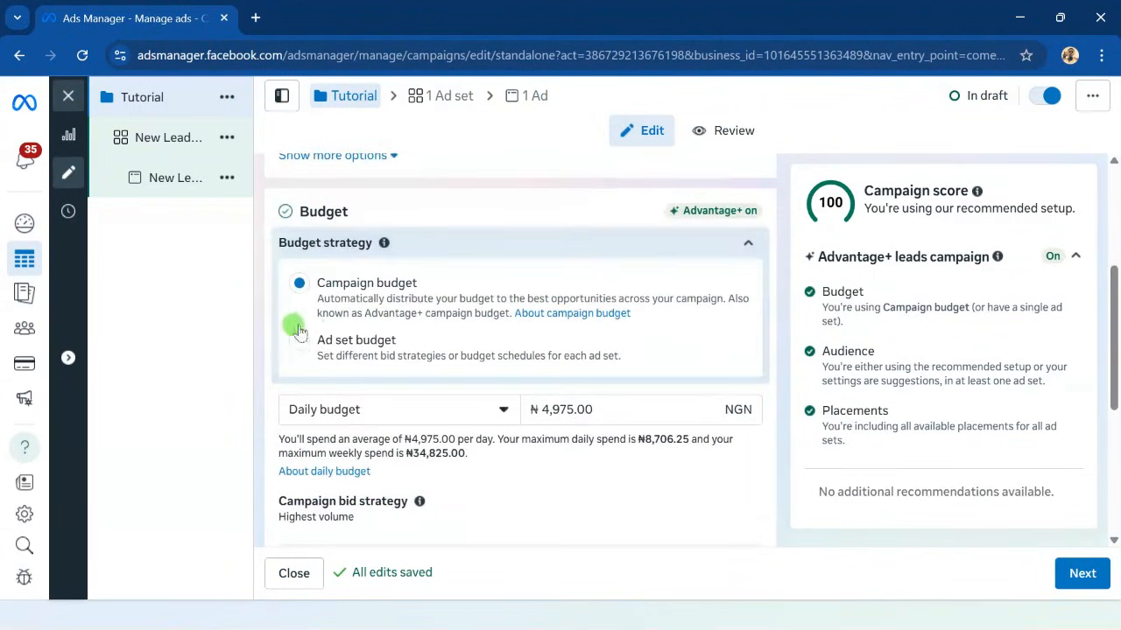
click(299, 340)
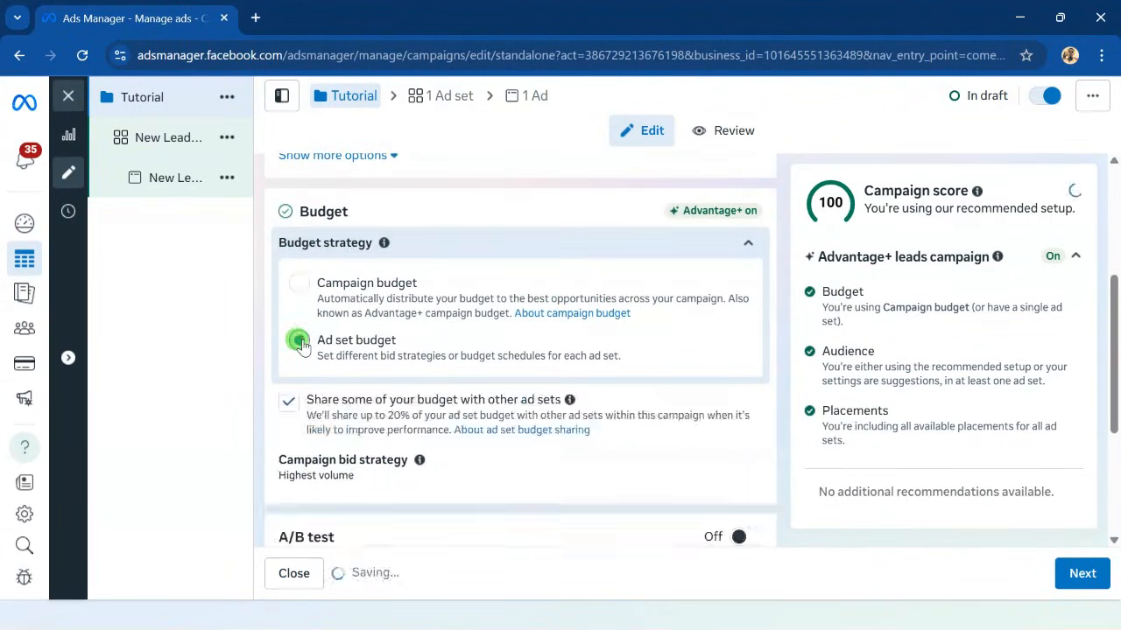
scroll(350, 359, down, 1)
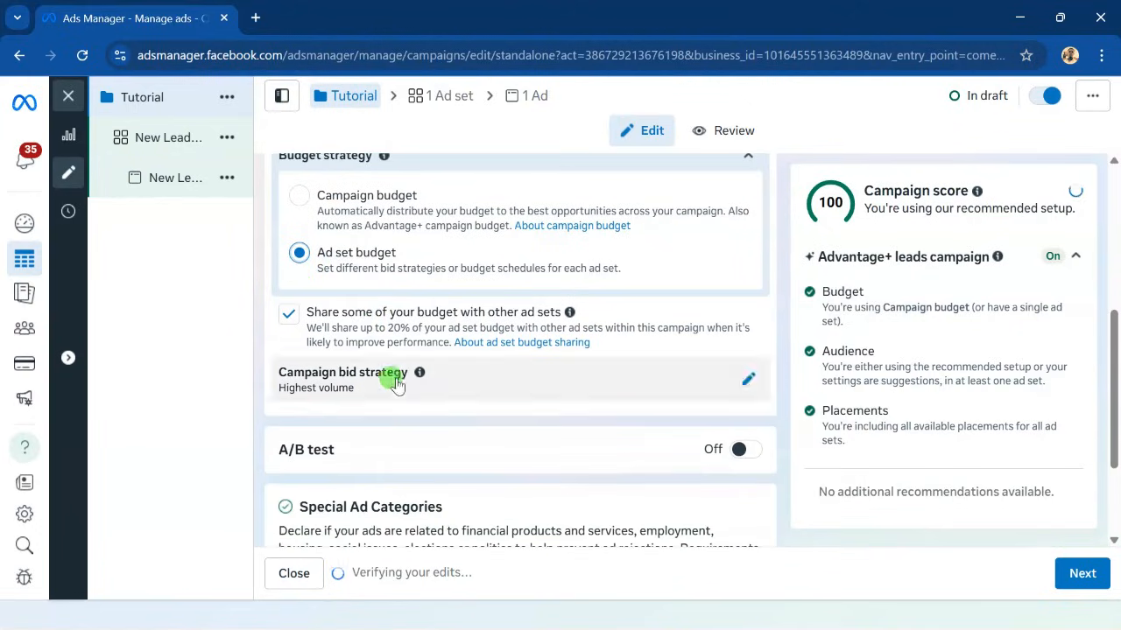
click(288, 317)
scroll(273, 359, down, 2)
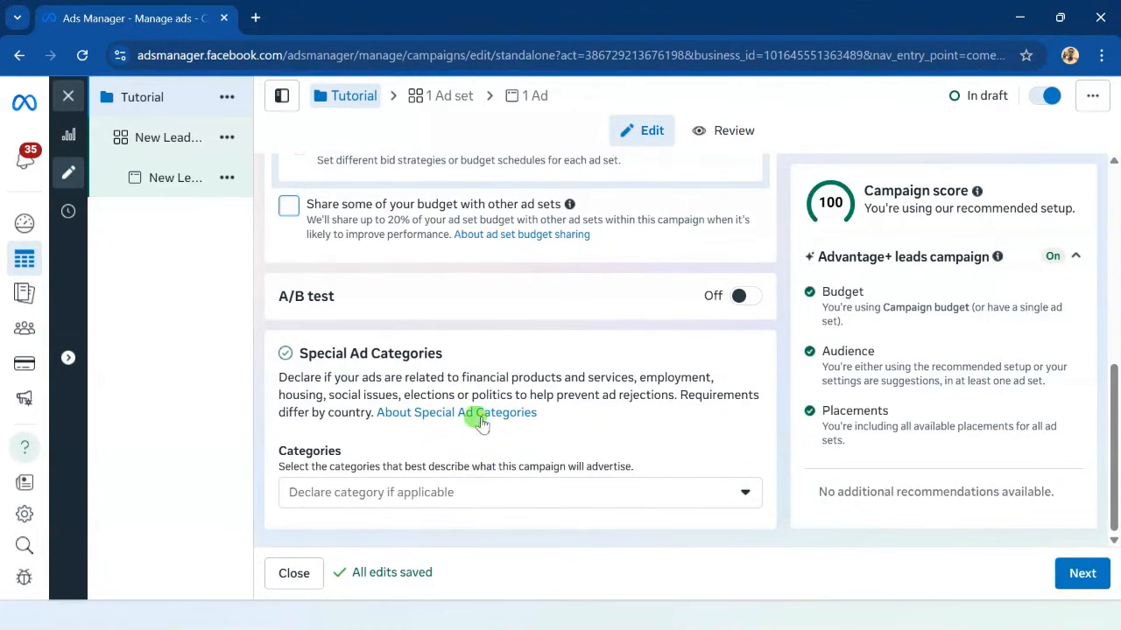
Continue to the ad set level and replace the ad set name with the copied name "Tutorial".
click(1086, 573)
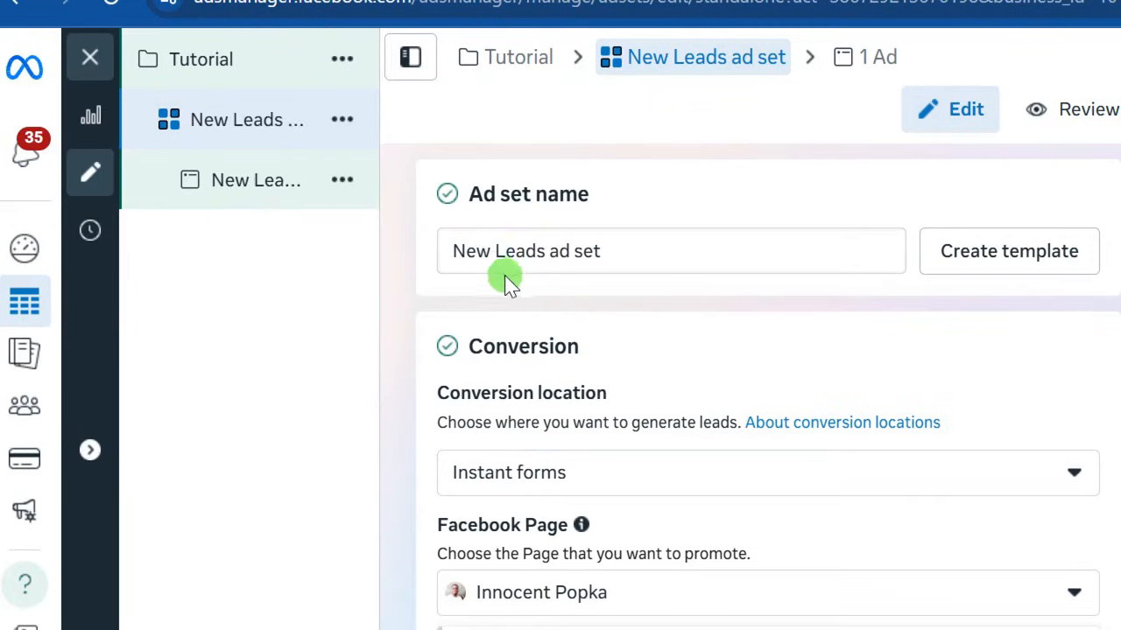
drag(616, 257, 448, 260)
right_click(479, 251)
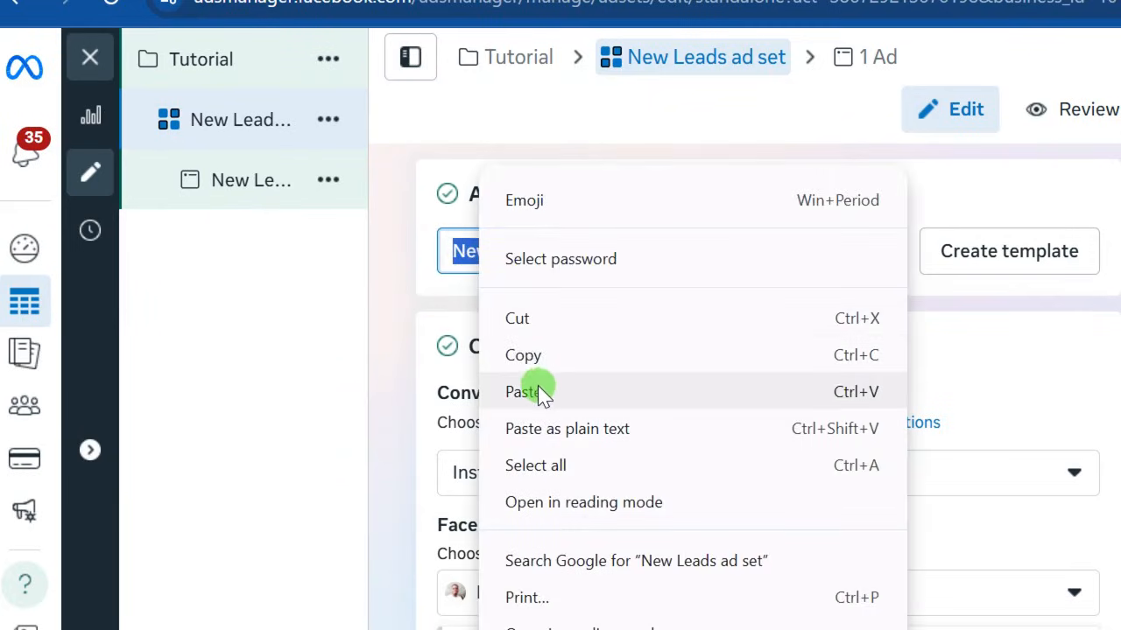
click(535, 388)
Examine the ad set's conversion settings, including the available Facebook Pages, the performance goal choices, cost per result goal and value rules.
scroll(612, 350, down, 2)
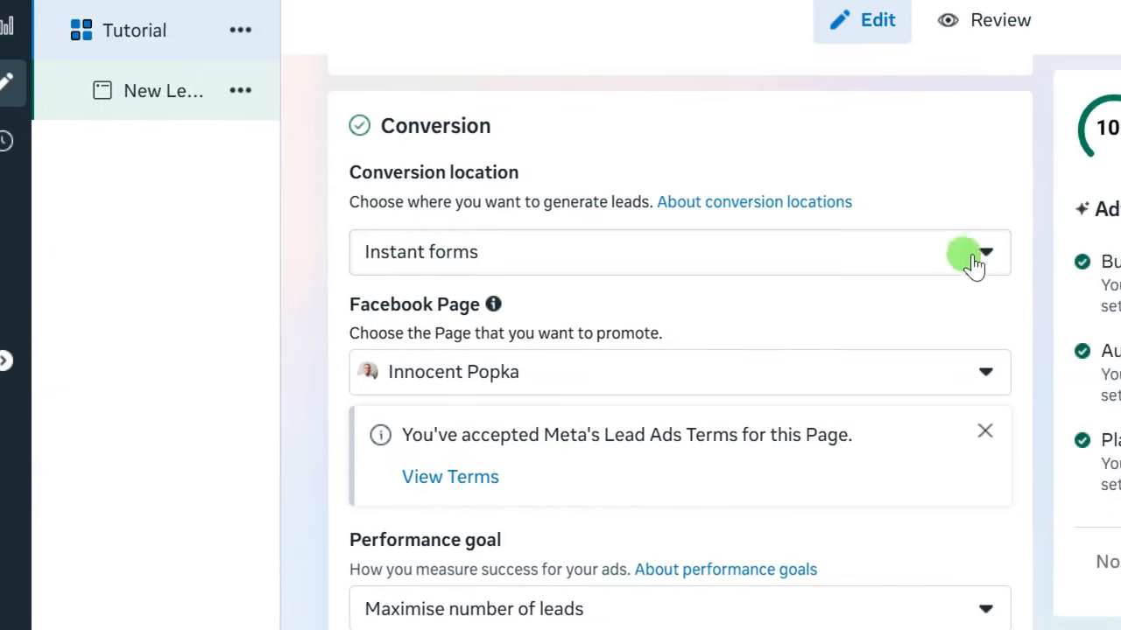
scroll(452, 147, down, 2)
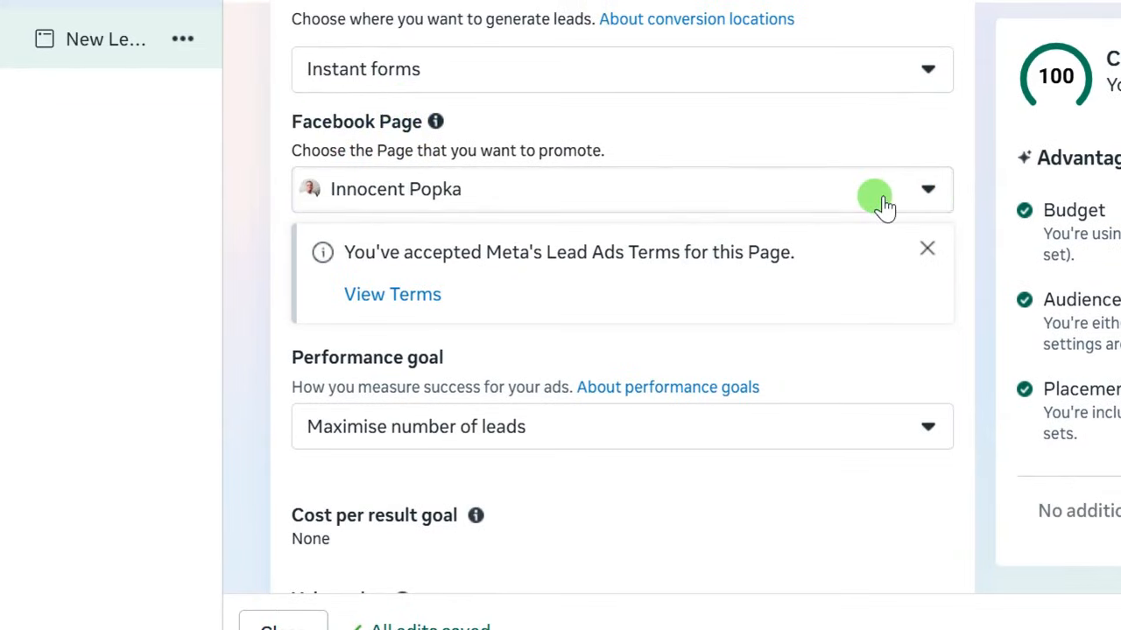
click(926, 191)
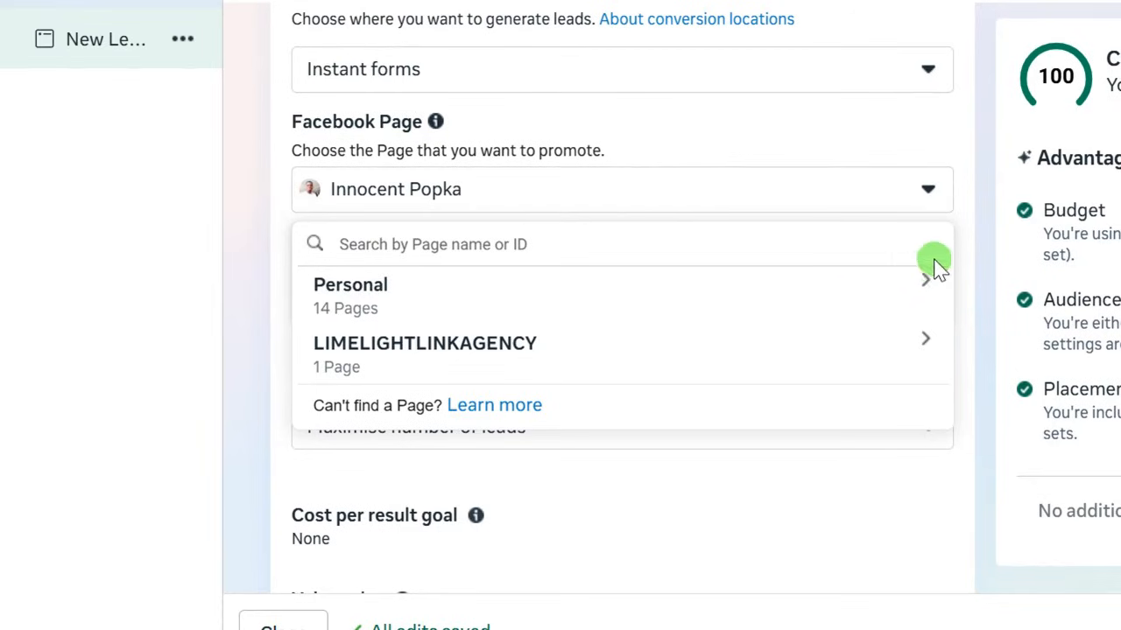
click(922, 198)
scroll(363, 285, down, 3)
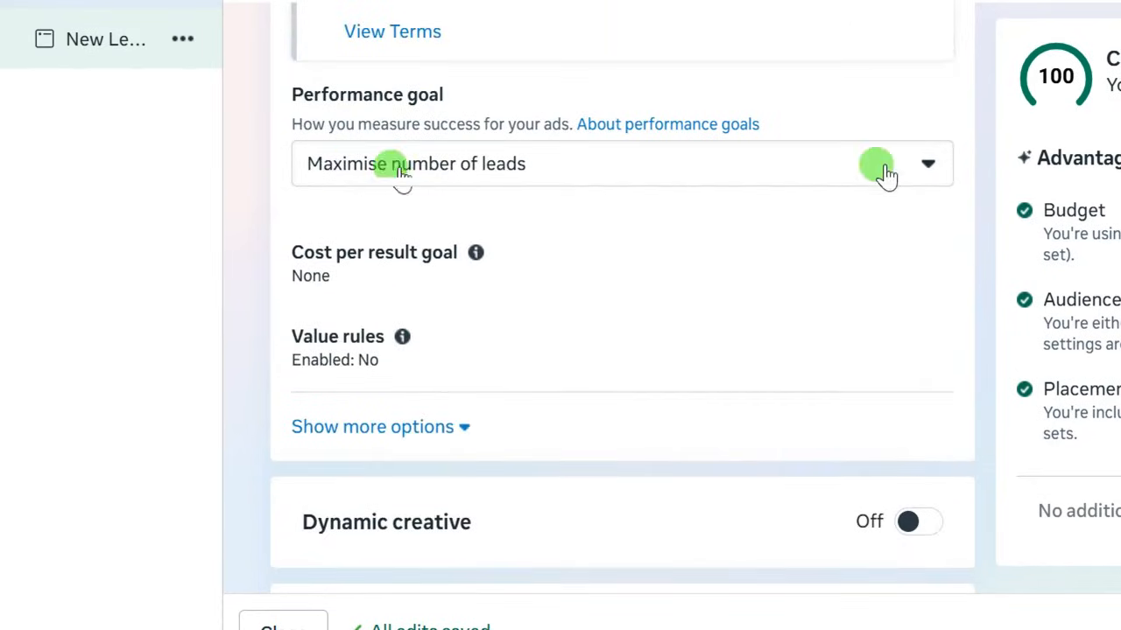
click(918, 160)
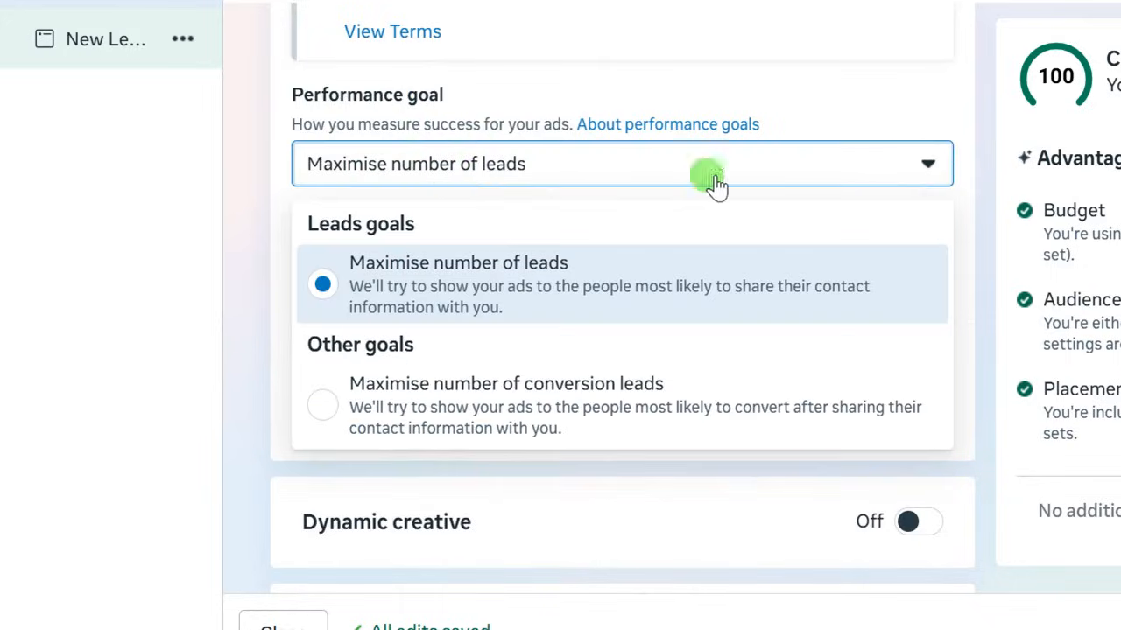
click(926, 171)
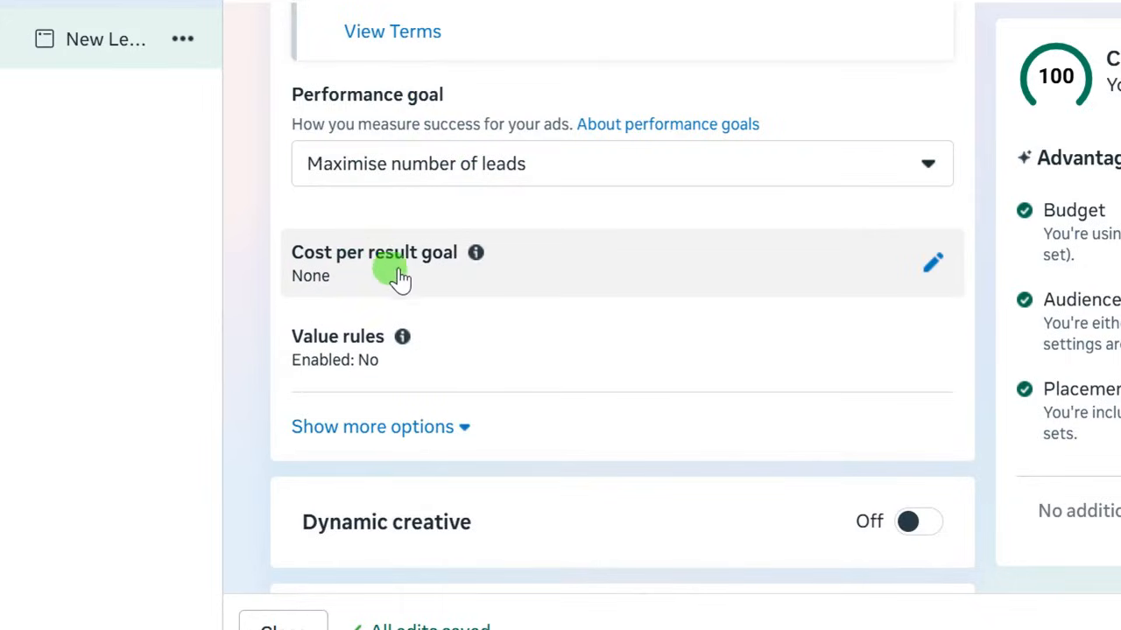
scroll(382, 305, down, 1)
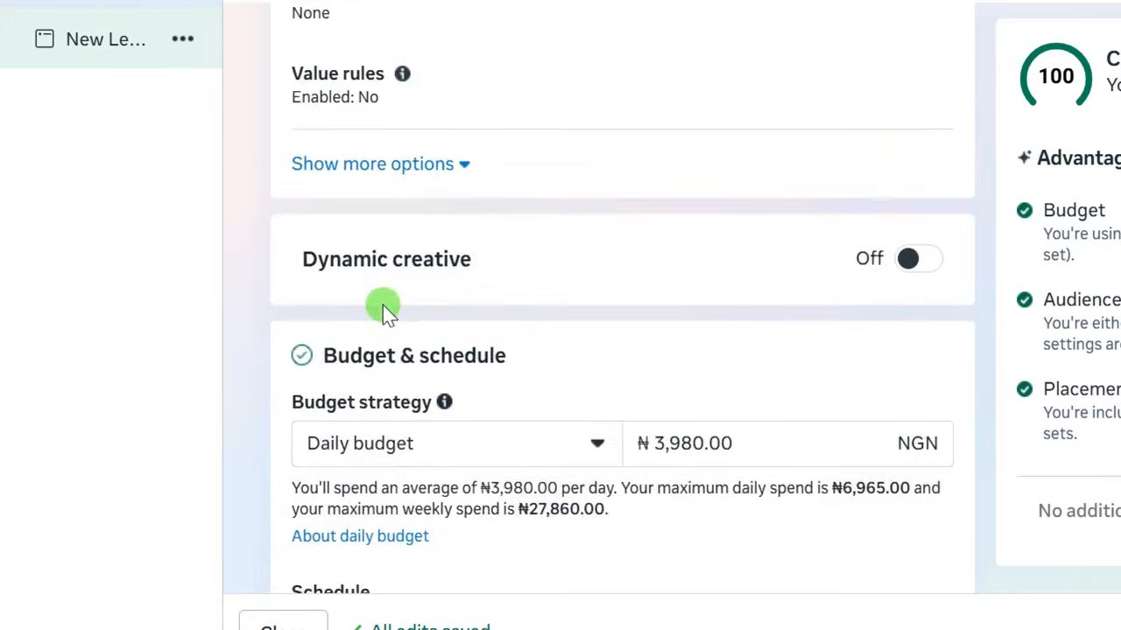
scroll(350, 305, up, 1)
scroll(350, 271, down, 1)
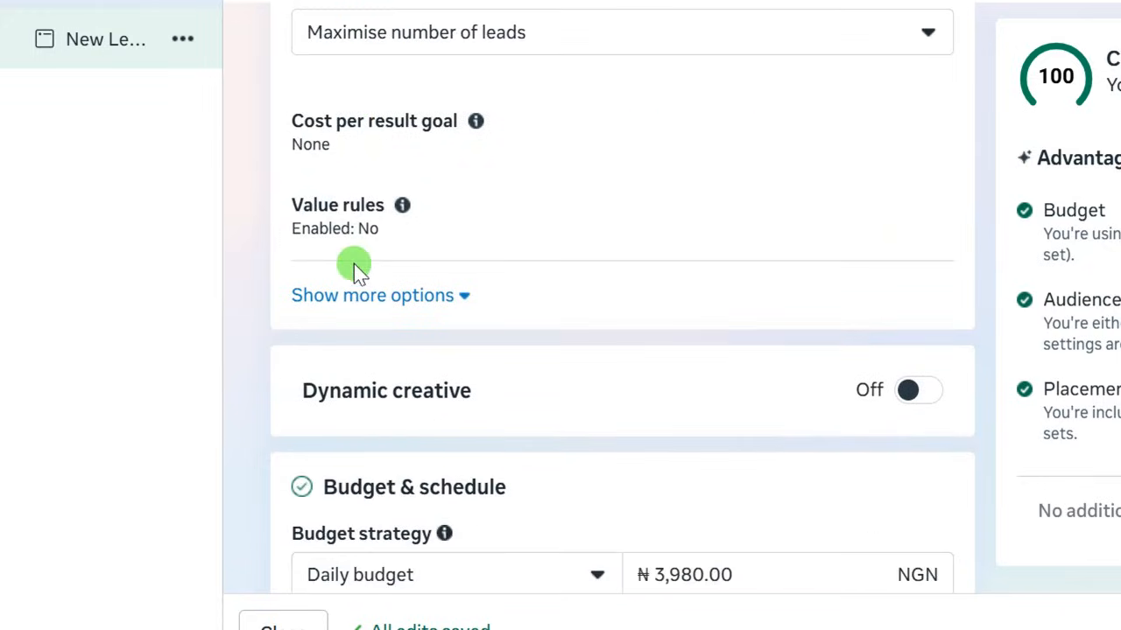
Set the ad set's daily budget to 10,000 NGN.
scroll(354, 263, down, 2)
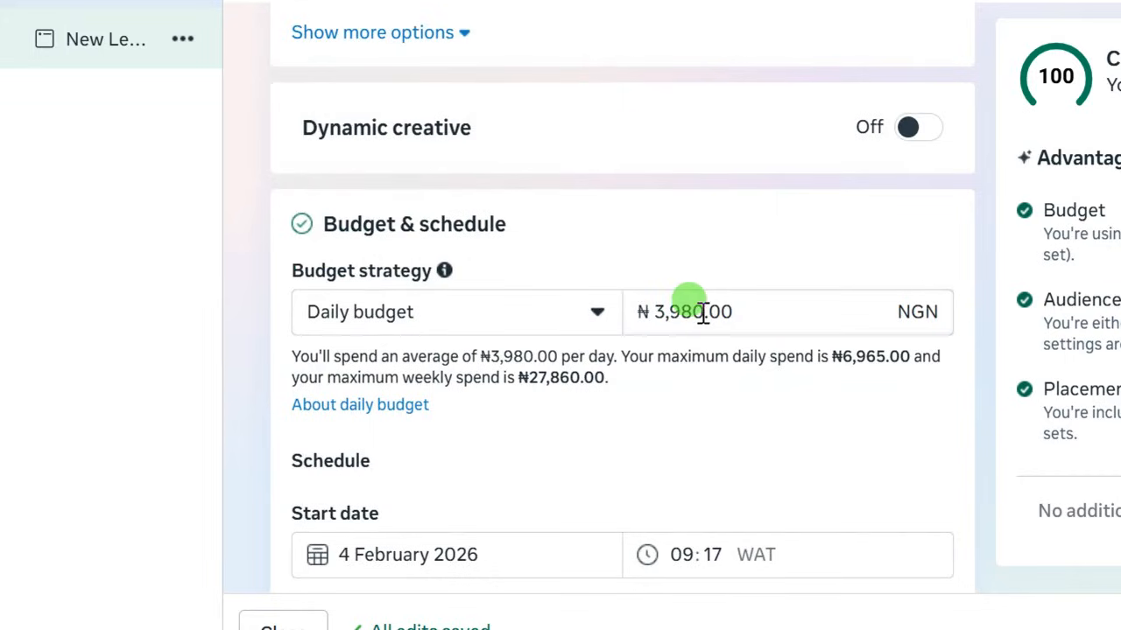
drag(702, 312, 661, 313)
text(1)
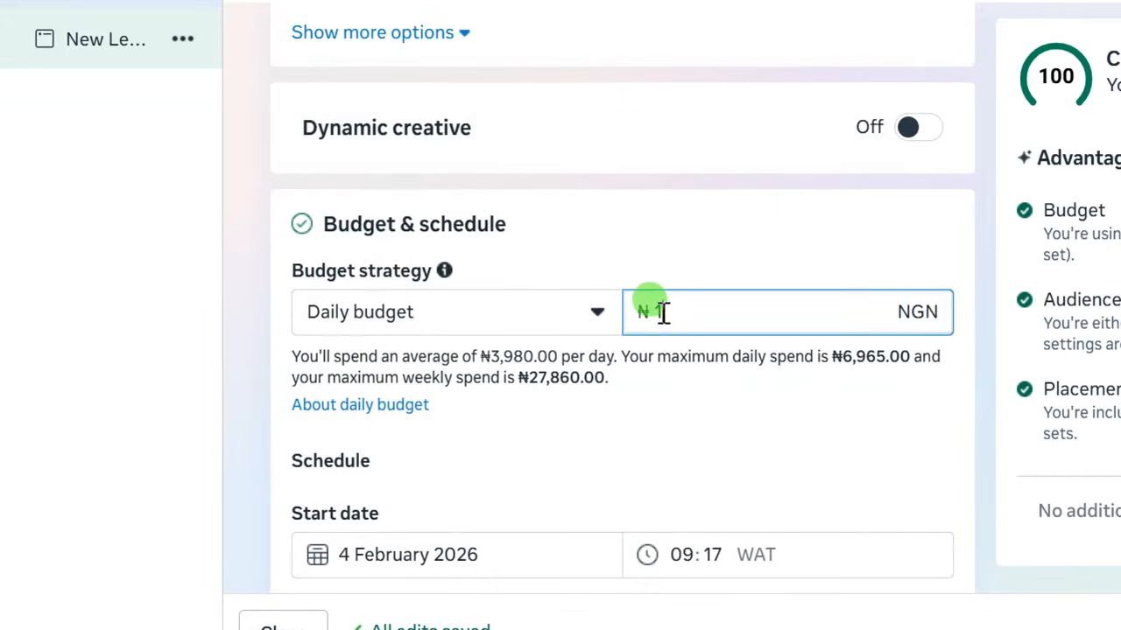
text(0,000)
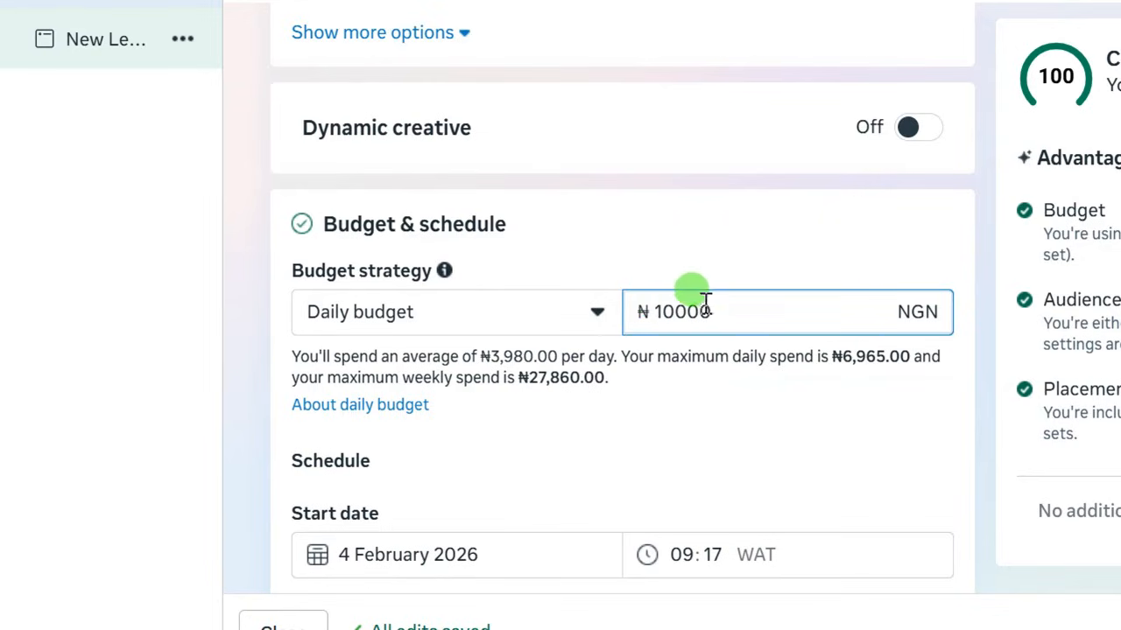
click(702, 240)
Schedule the ad set to start on 5 February 2026 at 06:00.
scroll(473, 405, down, 2)
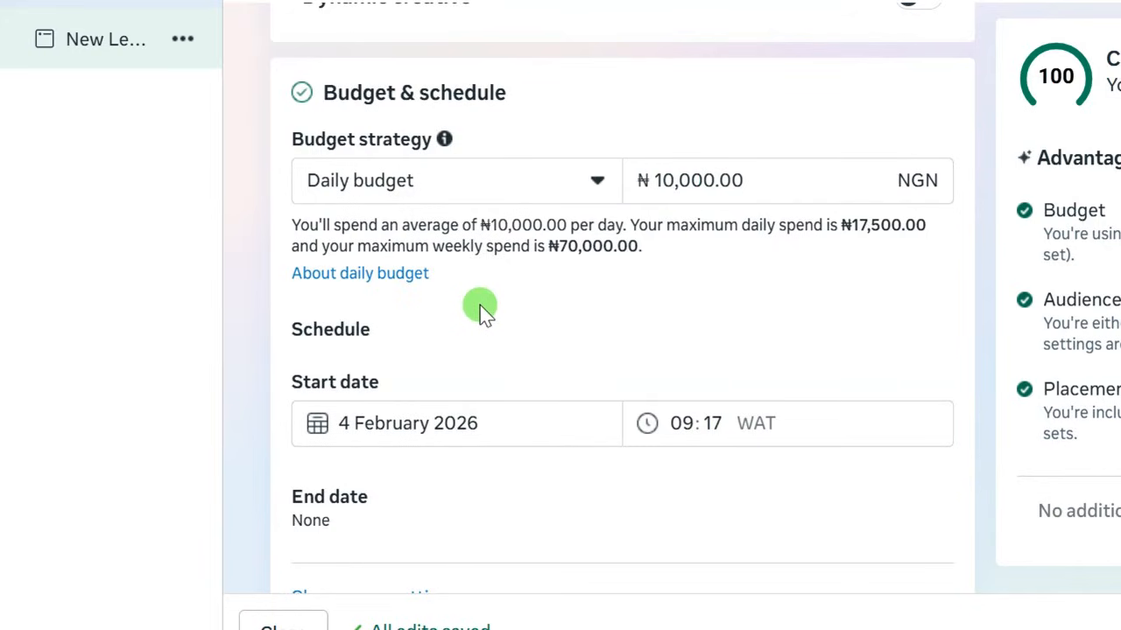
scroll(482, 306, down, 3)
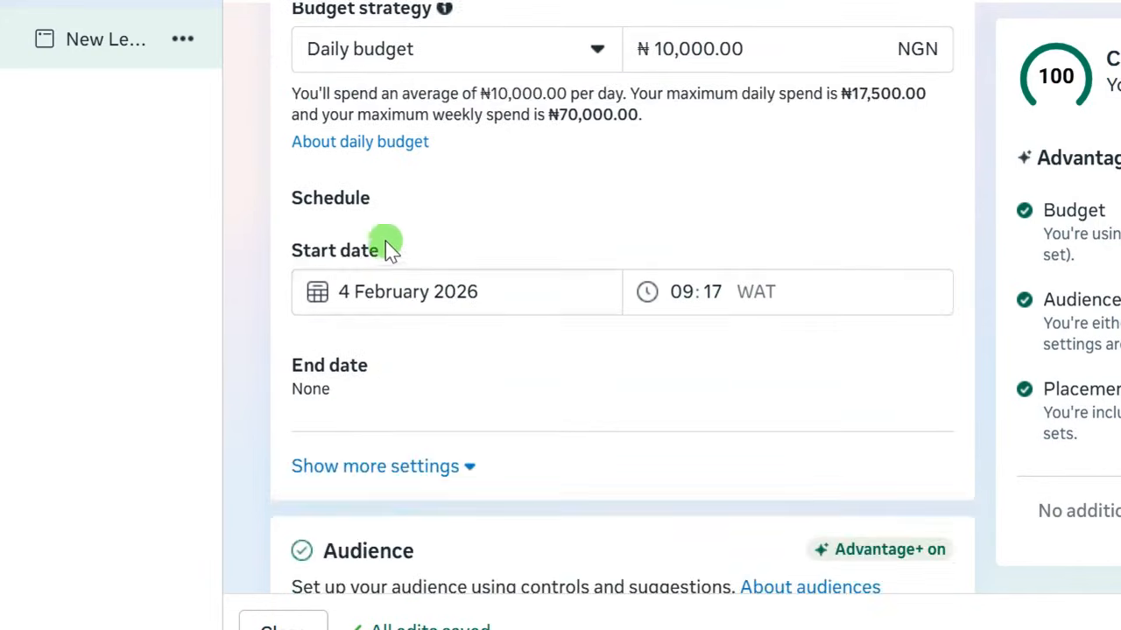
scroll(358, 250, down, 3)
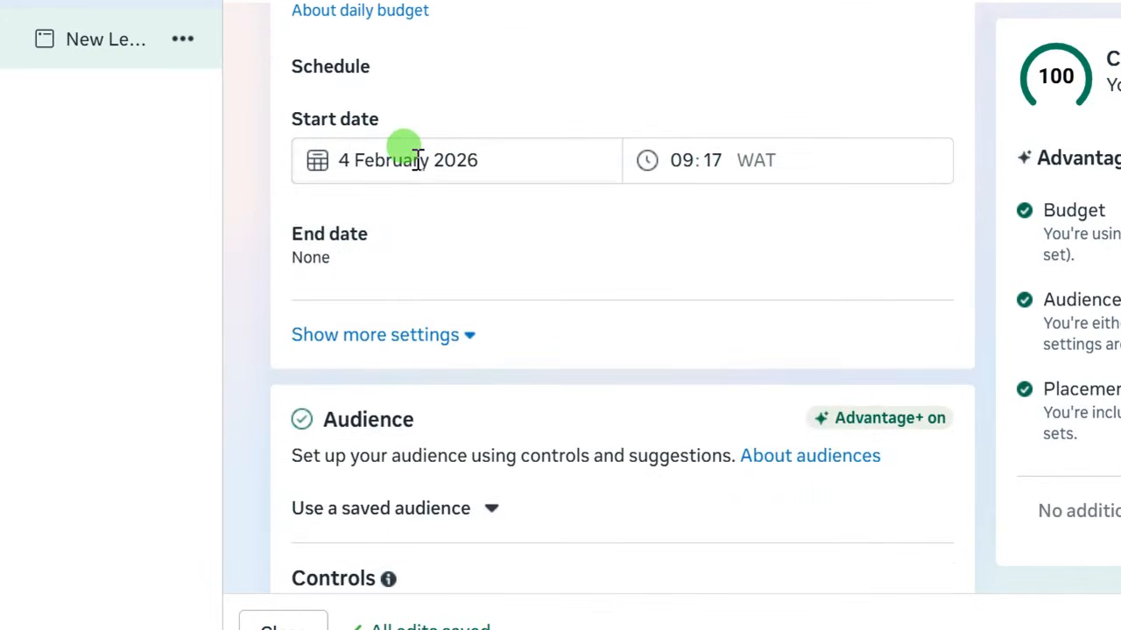
click(418, 160)
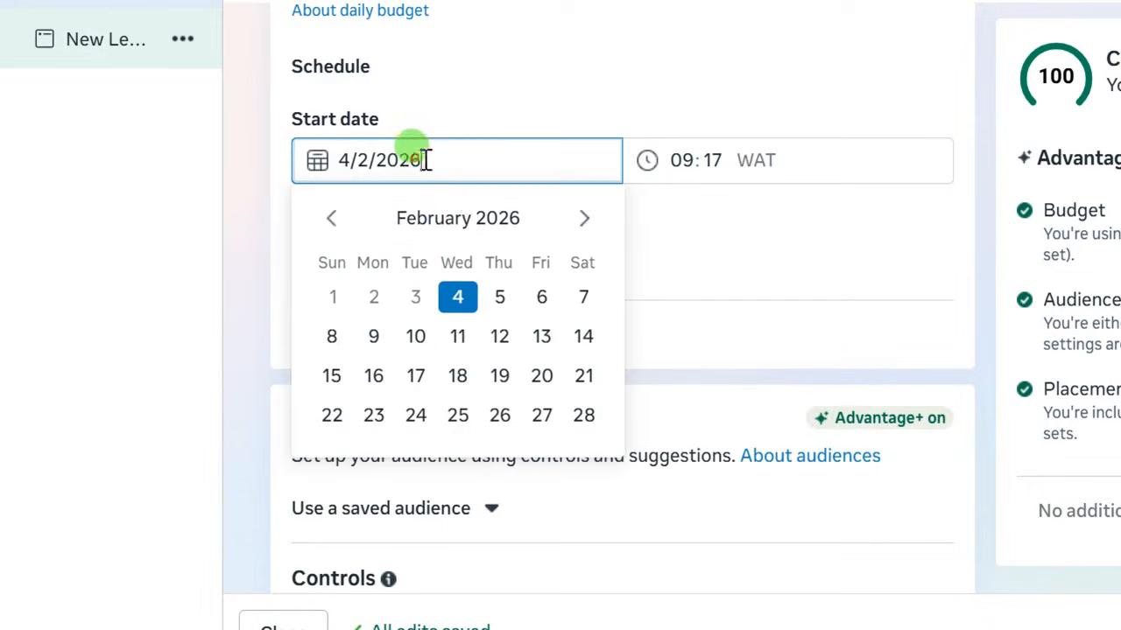
click(501, 298)
click(687, 163)
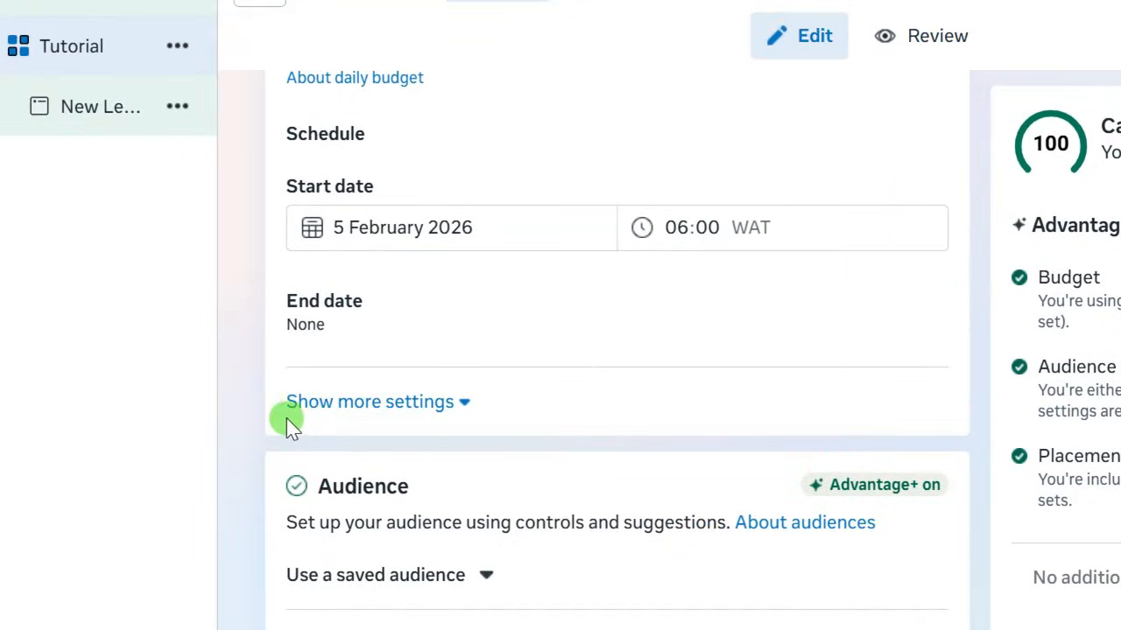
Edit the audience locations and include the city of Abuja, Federal Capital Territory, in place of the whole country.
scroll(293, 349, down, 2)
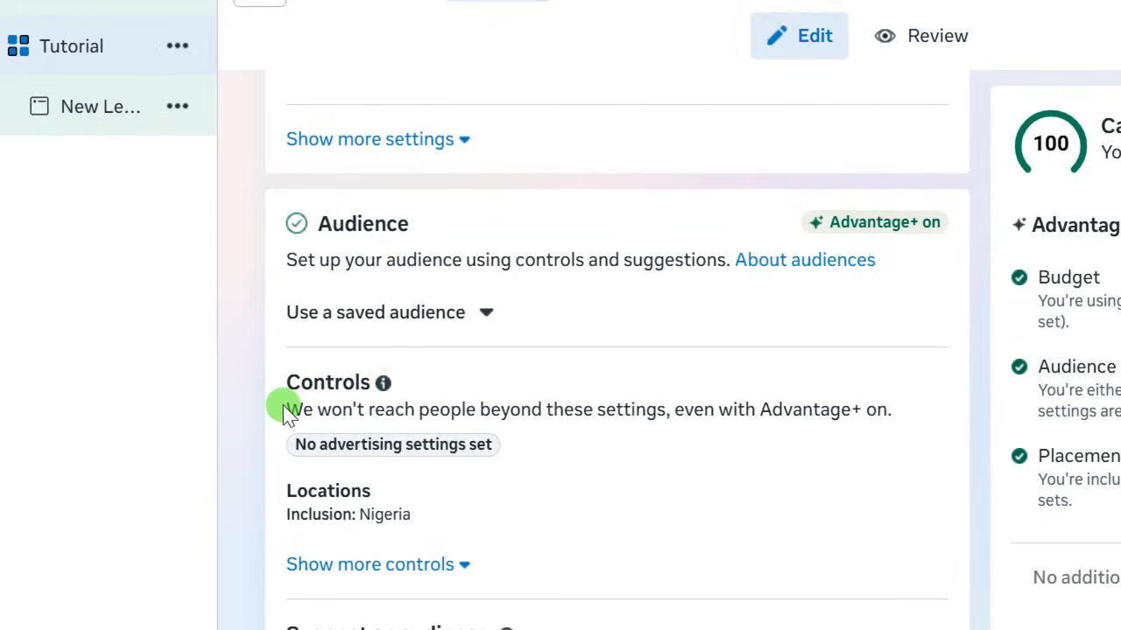
scroll(273, 402, down, 4)
scroll(289, 368, up, 4)
scroll(412, 400, down, 3)
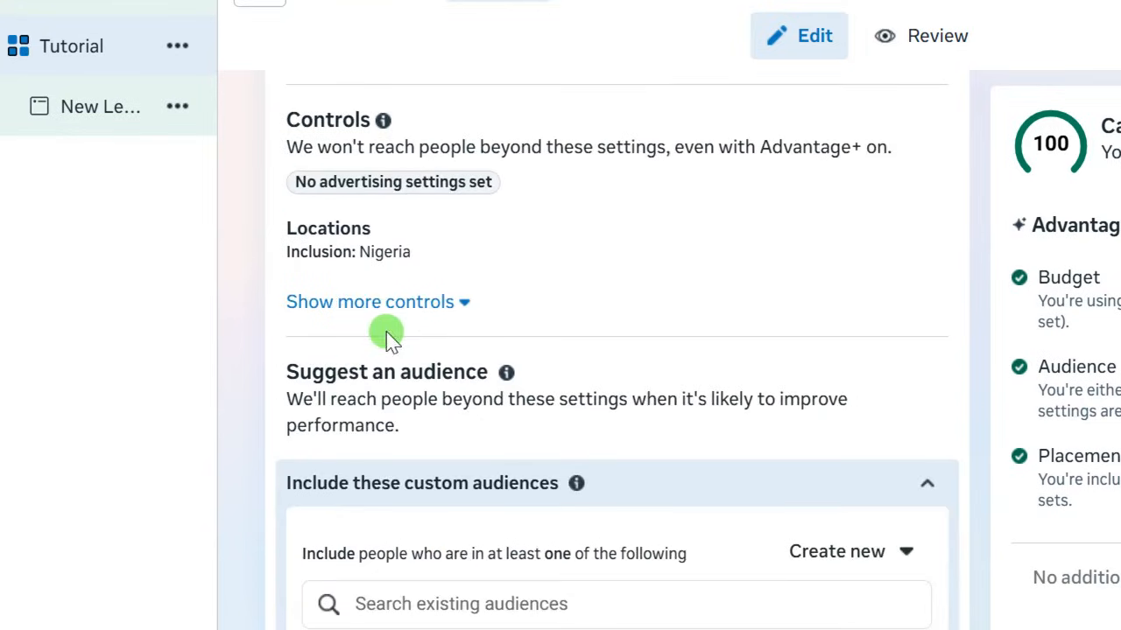
scroll(376, 337, up, 2)
mouse_move(288, 362)
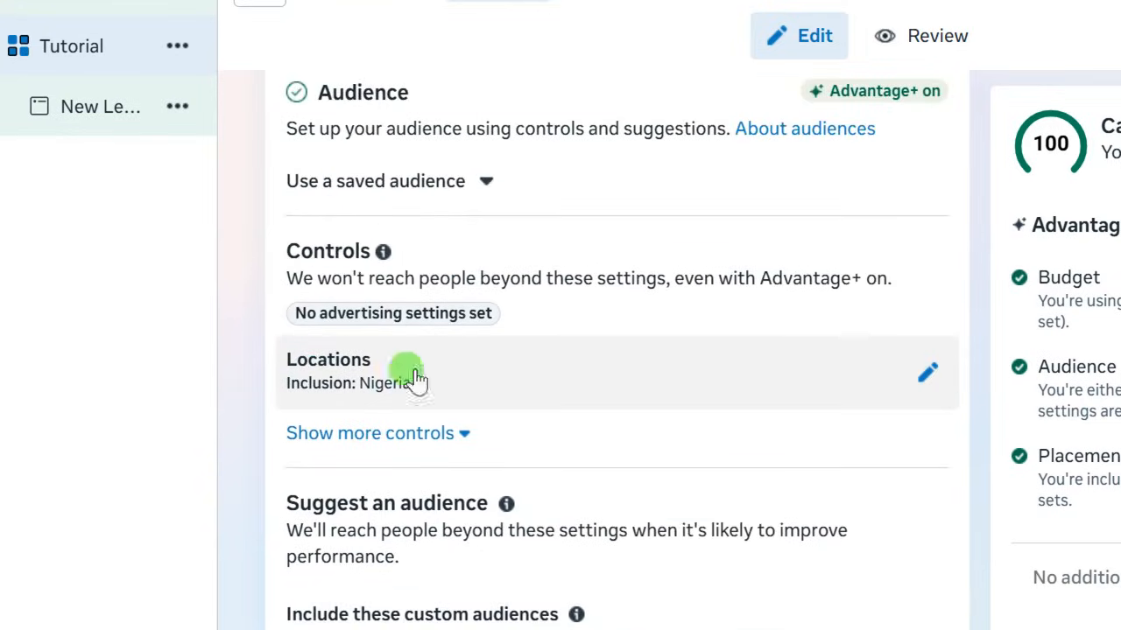
click(917, 379)
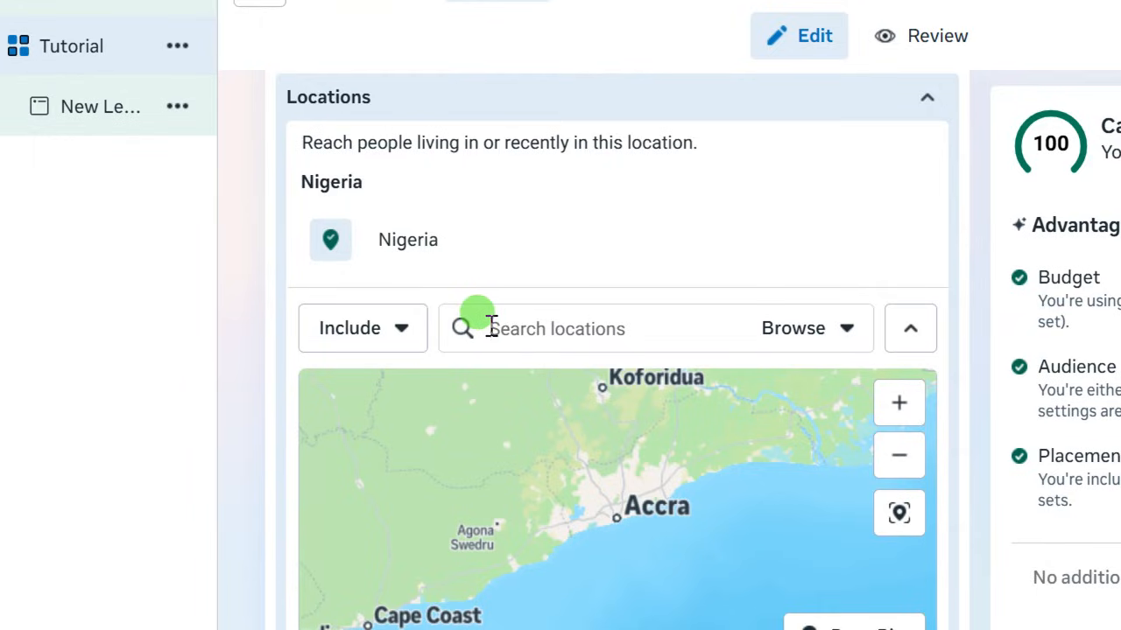
click(491, 325)
text(Abuja)
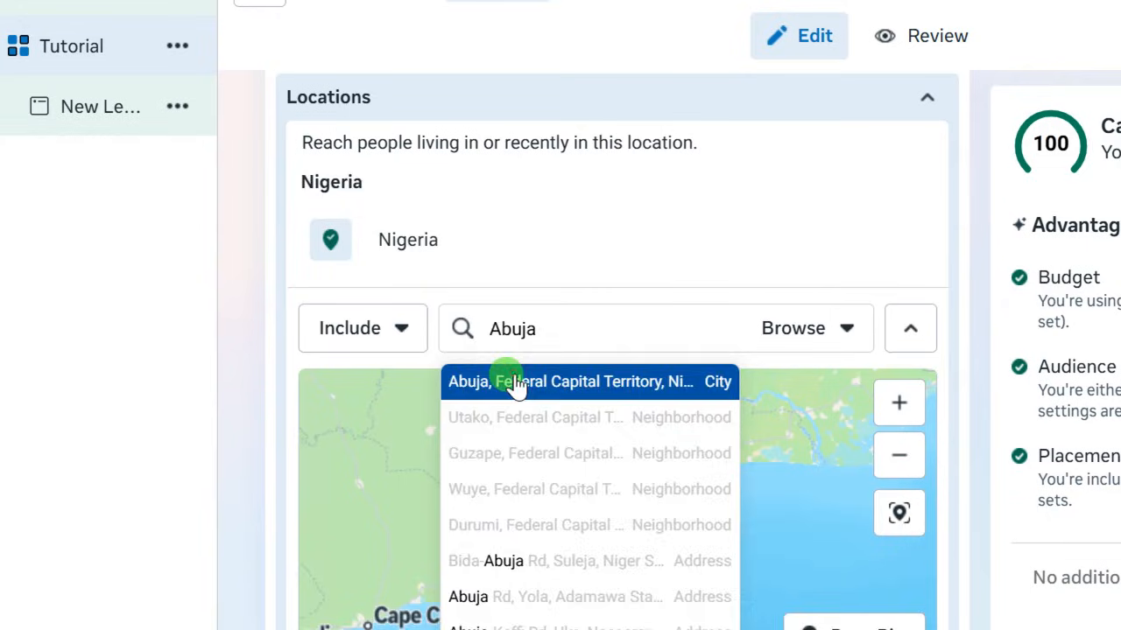
click(517, 381)
Add the city of Port Harcourt, Rivers State, Nigeria, to the included audience locations.
text(port harc)
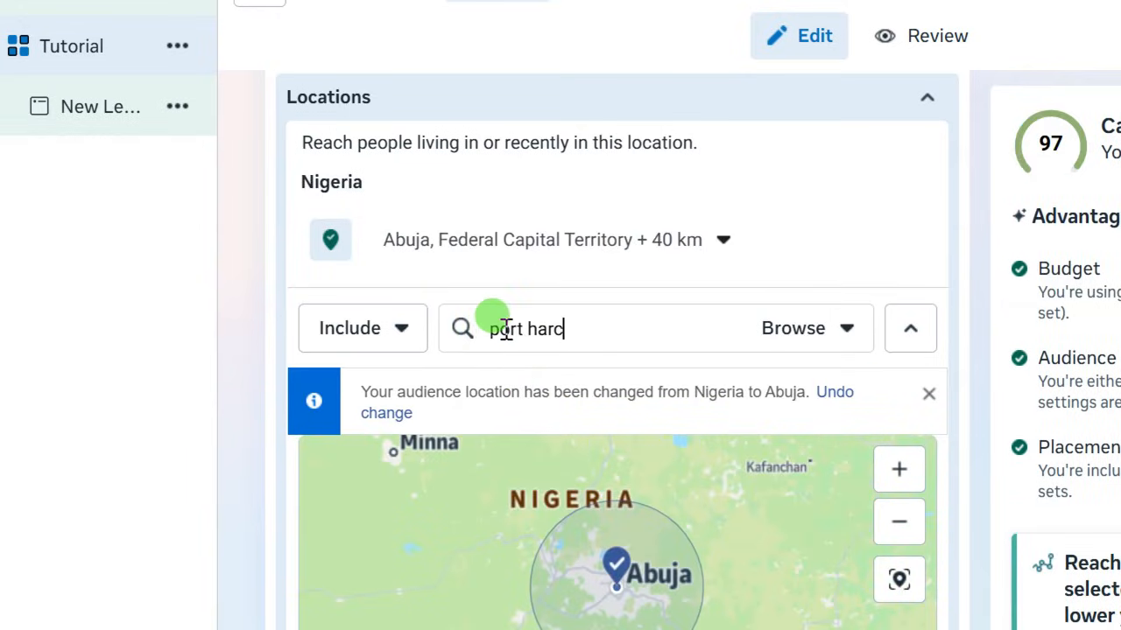
text(out)
key(BackSpace)
text(r)
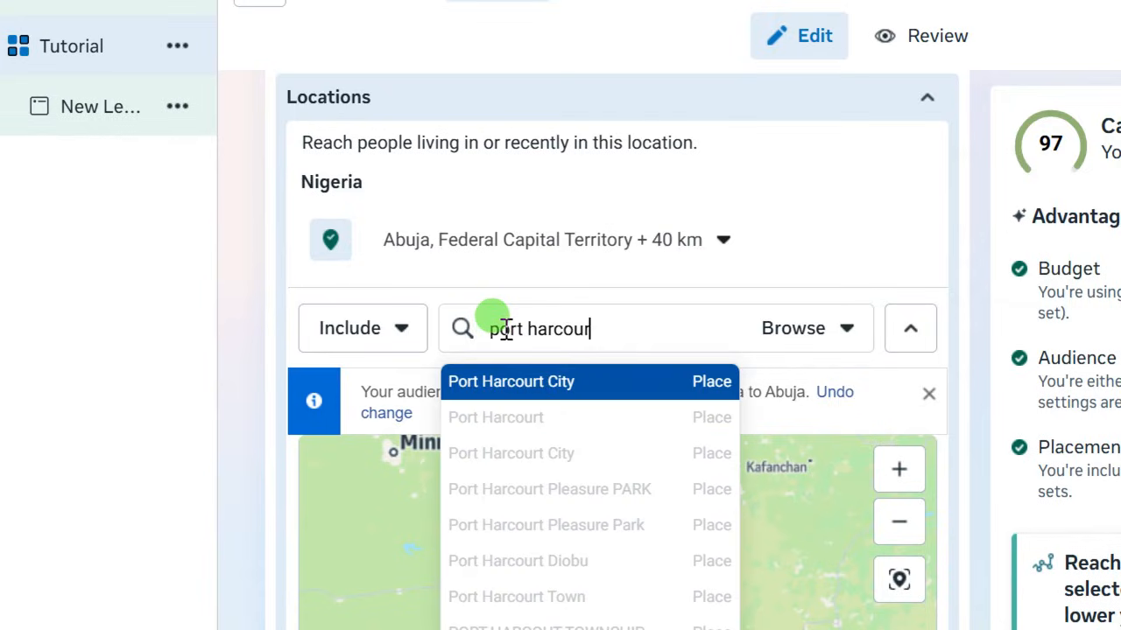
text(t)
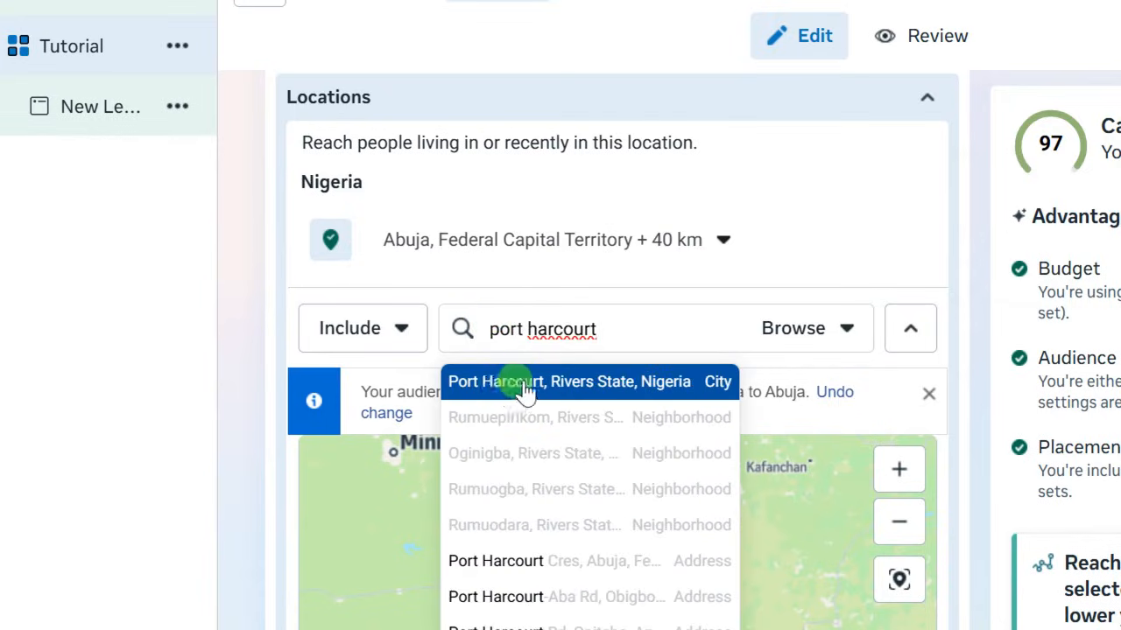
click(584, 392)
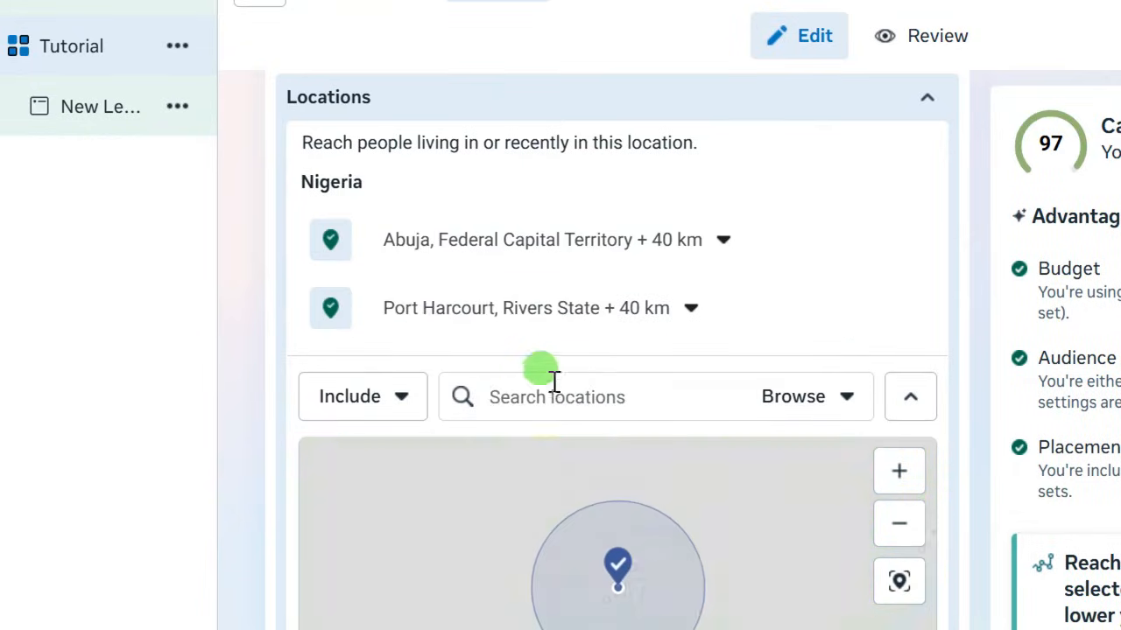
Add the city of Lagos, Lagos State, Nigeria, to the included audience locations.
click(501, 397)
text(Lagos)
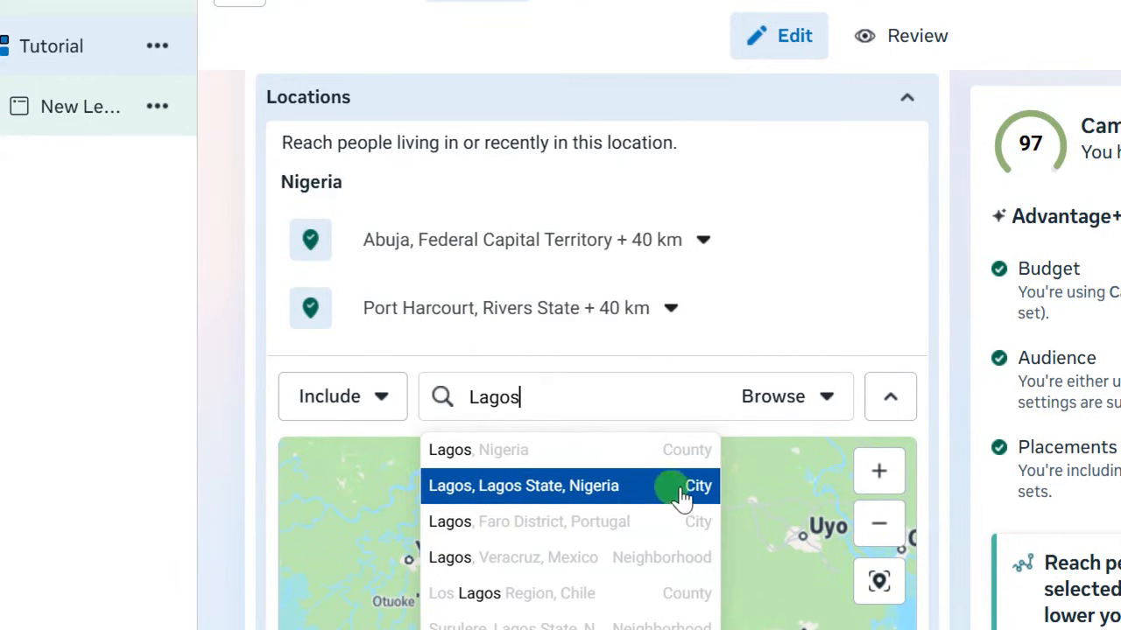
click(618, 496)
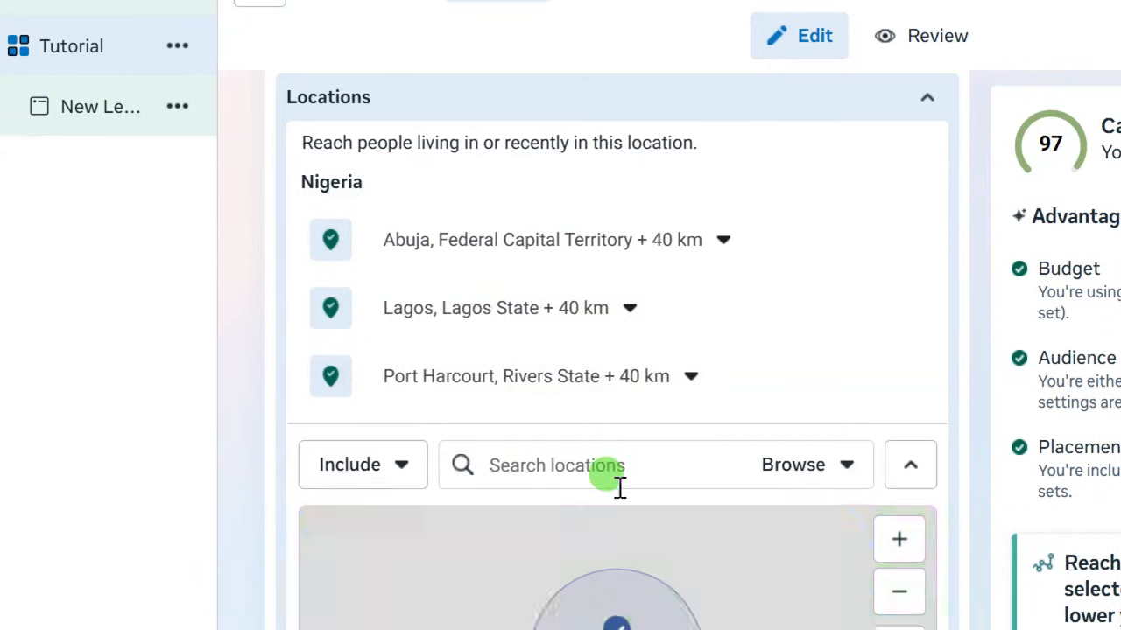
Include the Ghanaian cities of Accra, Greater Accra Region, and Kumasi, Ashanti Region, in the audience locations.
scroll(438, 394, down, 2)
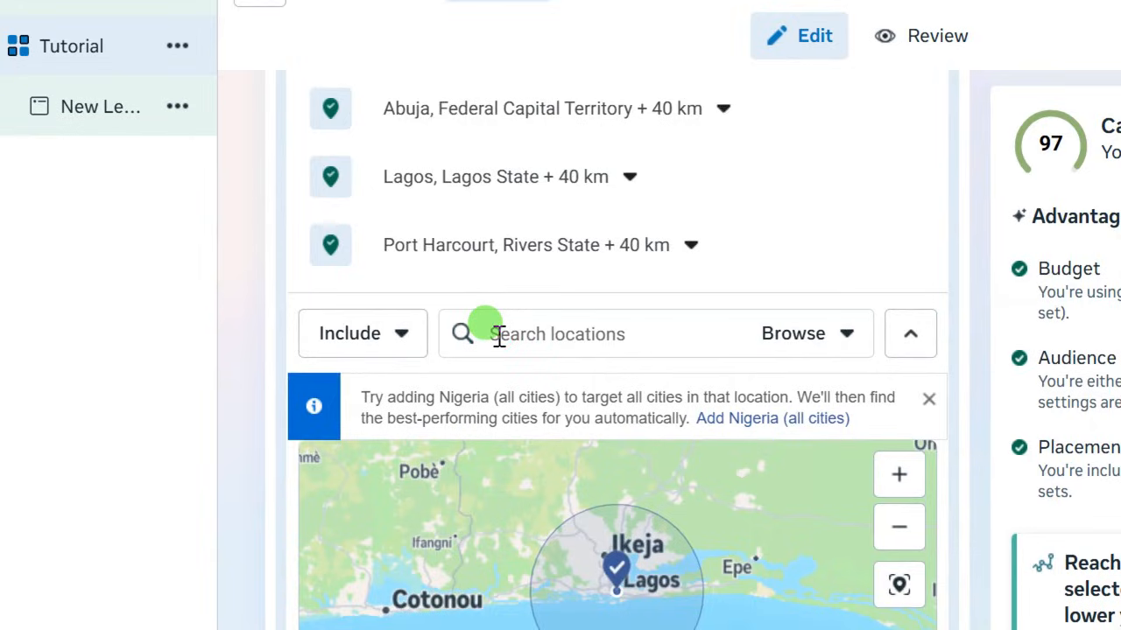
text(Accra)
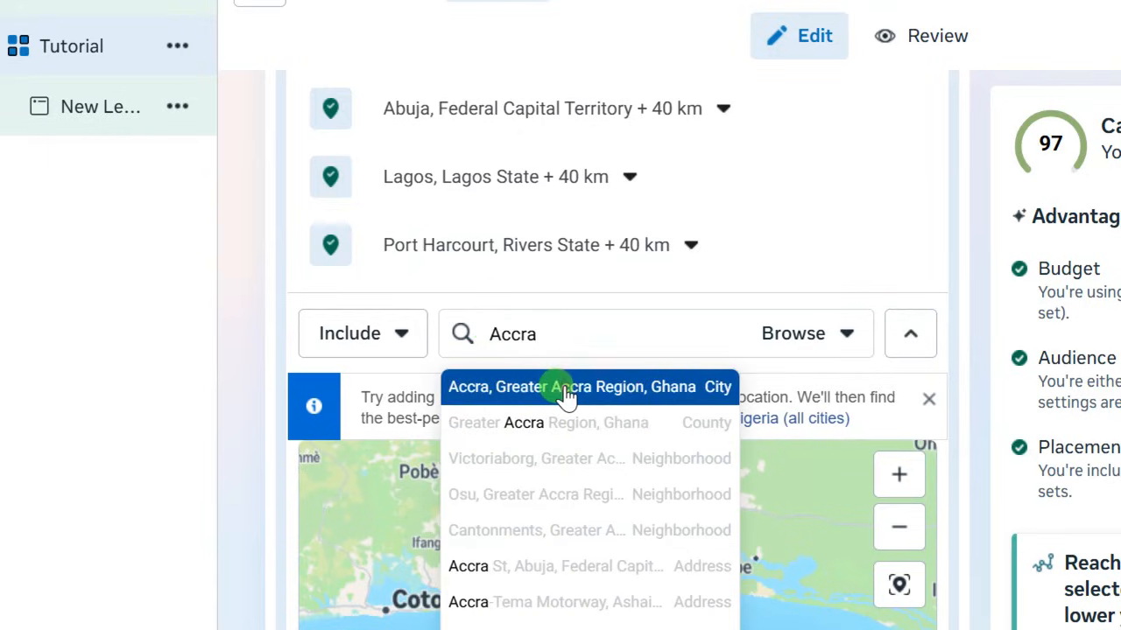
click(565, 390)
scroll(258, 473, down, 2)
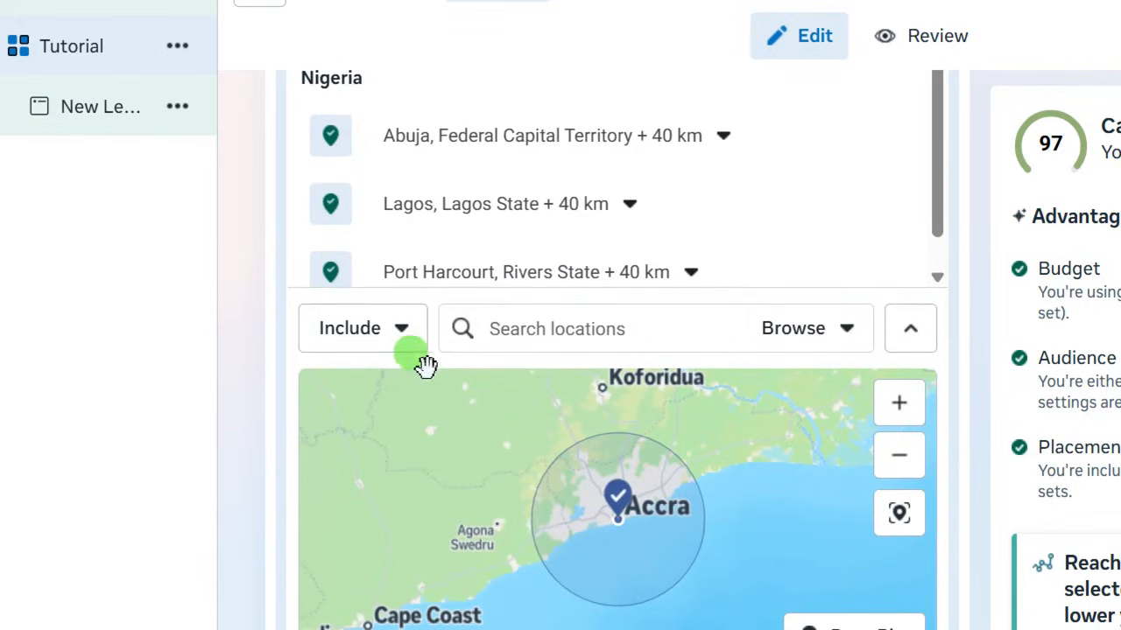
click(497, 340)
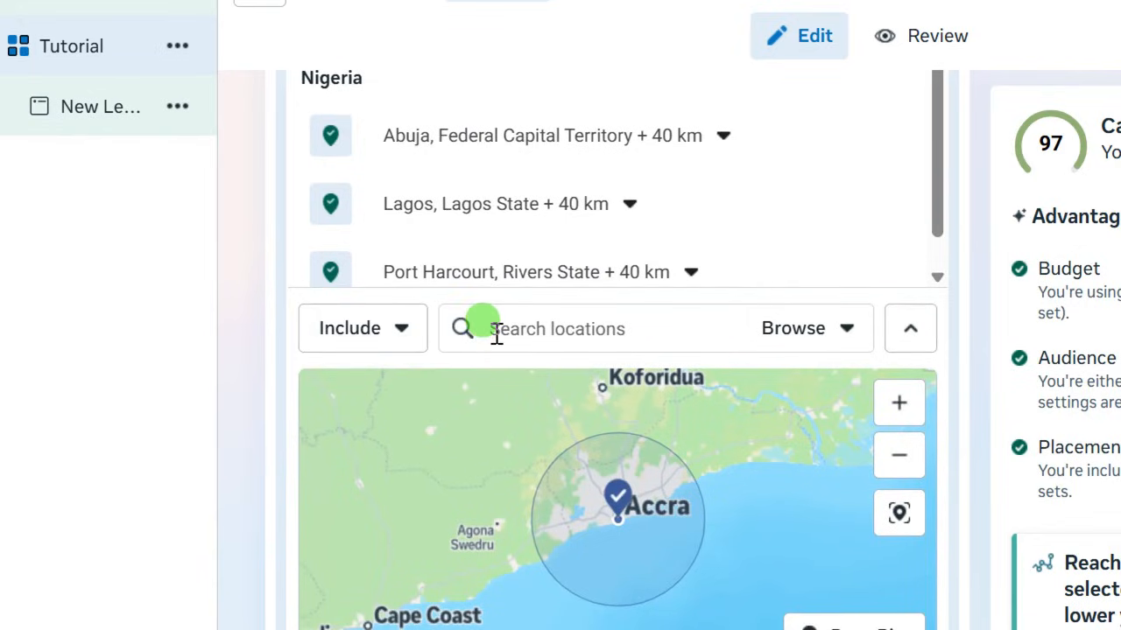
text(Kumasi)
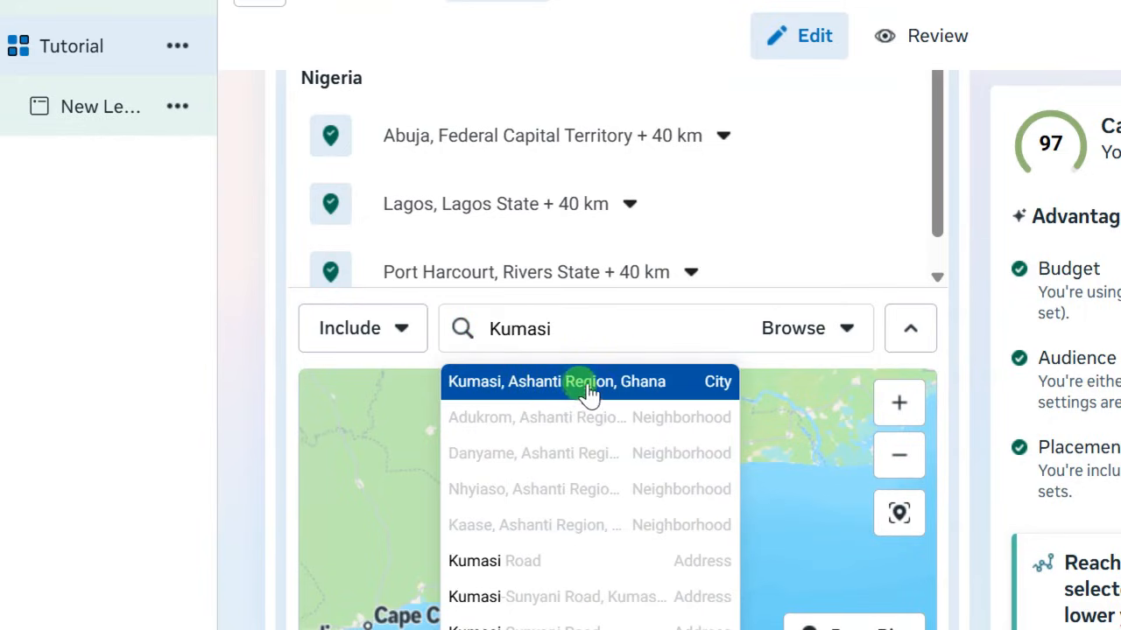
click(588, 385)
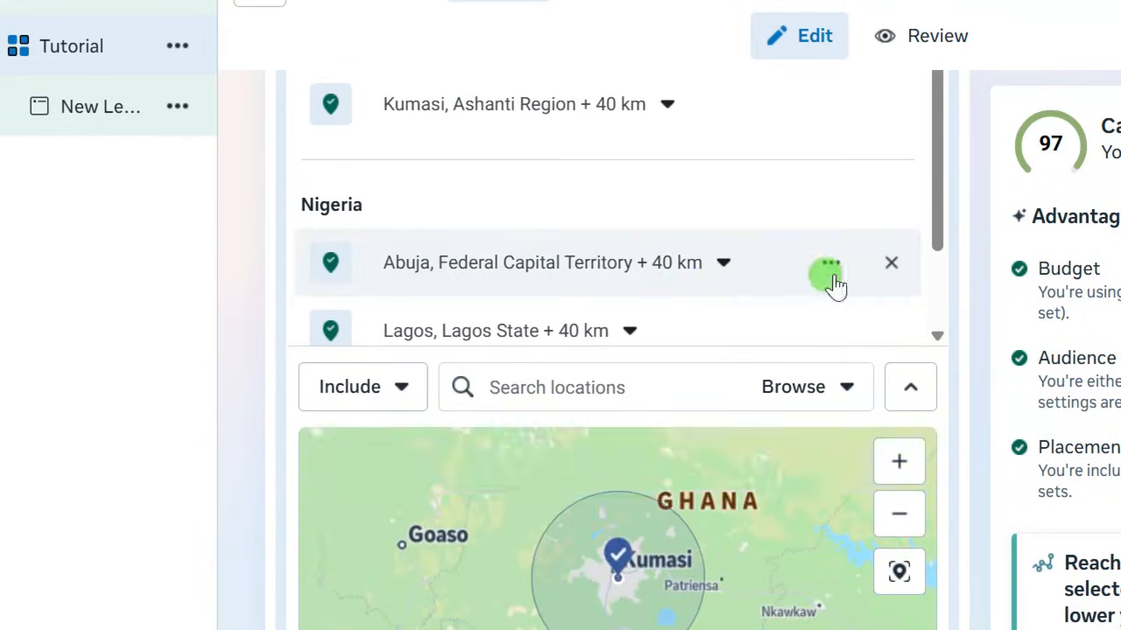
scroll(932, 280, down, 2)
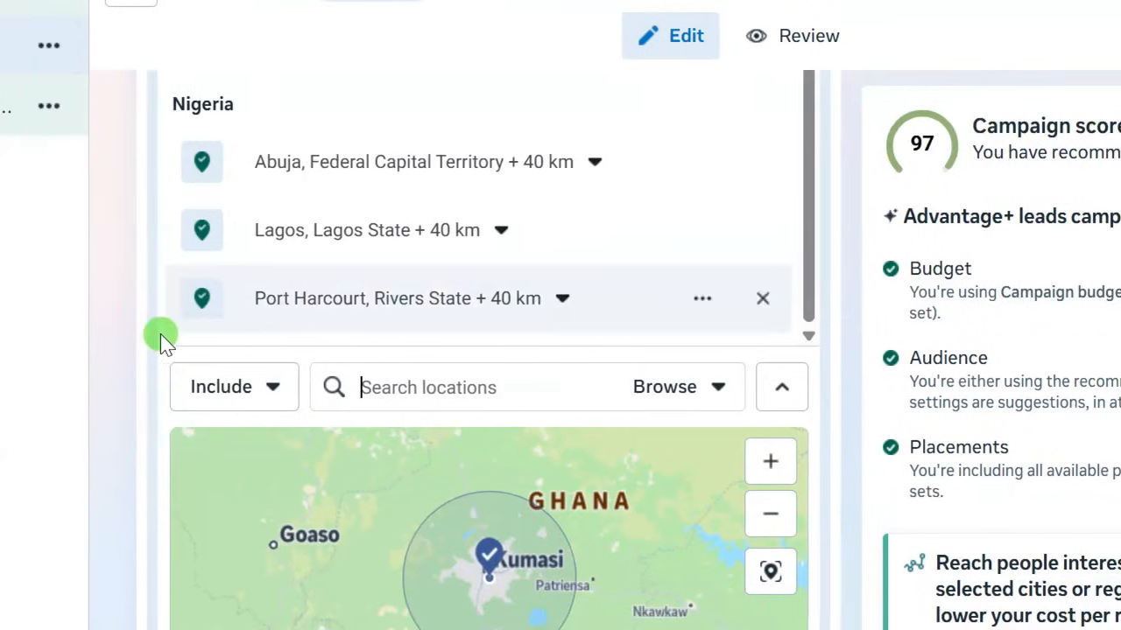
scroll(277, 425, up, 5)
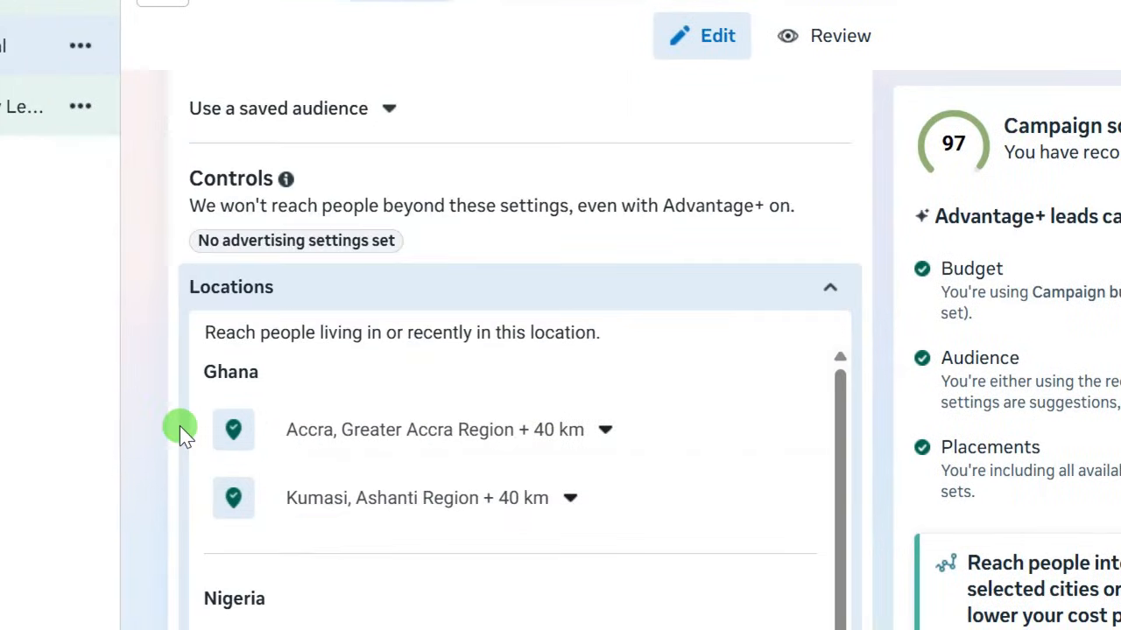
scroll(168, 427, down, 3)
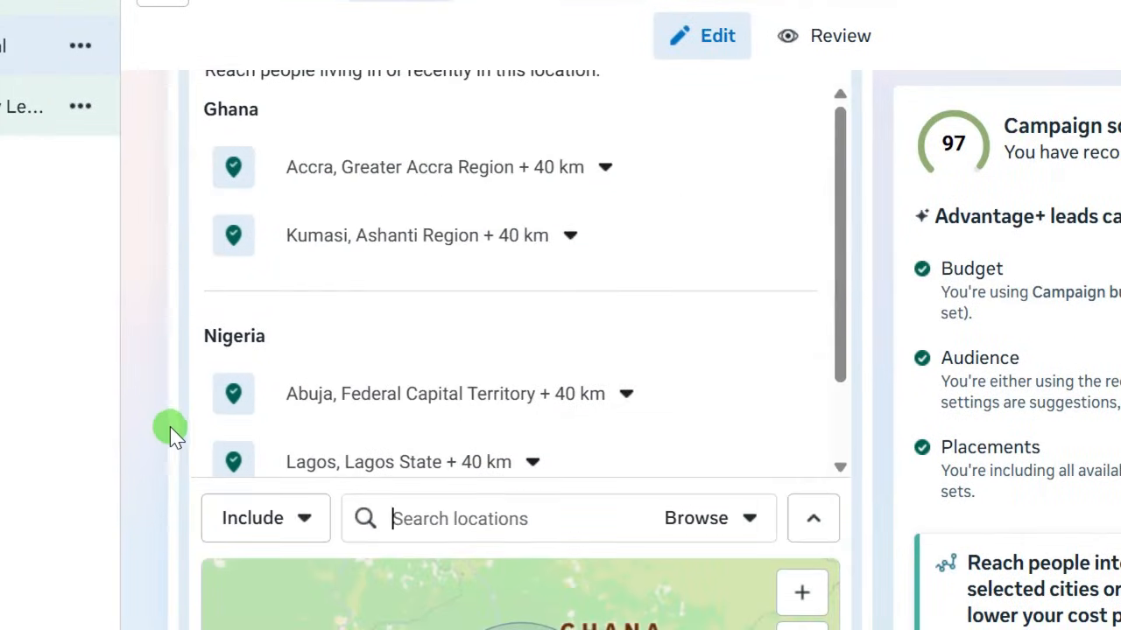
scroll(169, 488, down, 3)
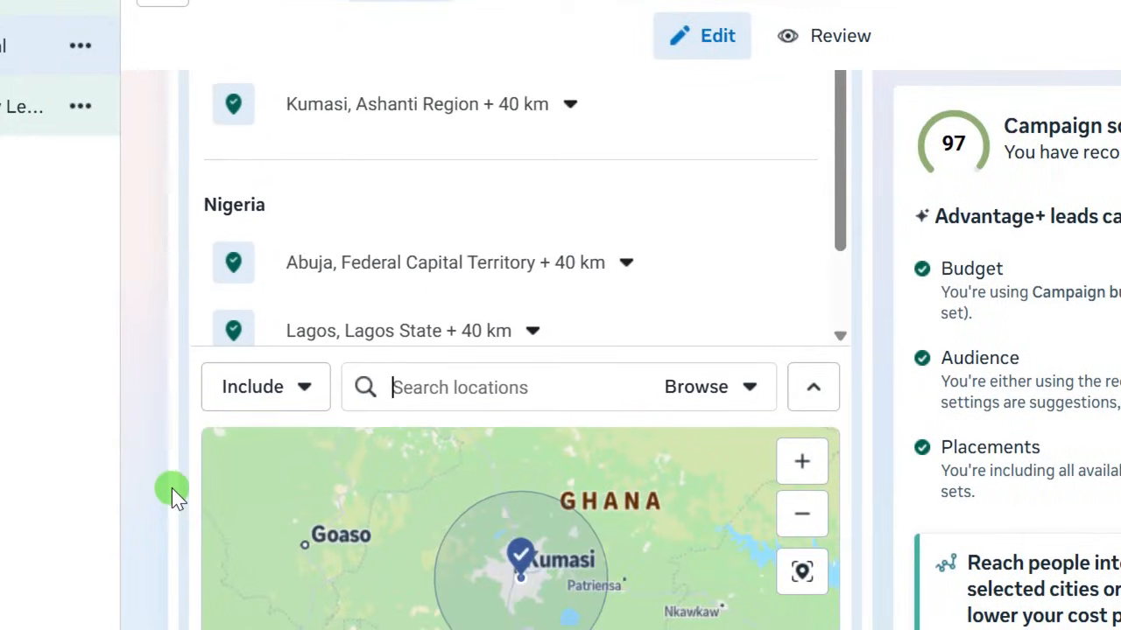
scroll(175, 480, up, 5)
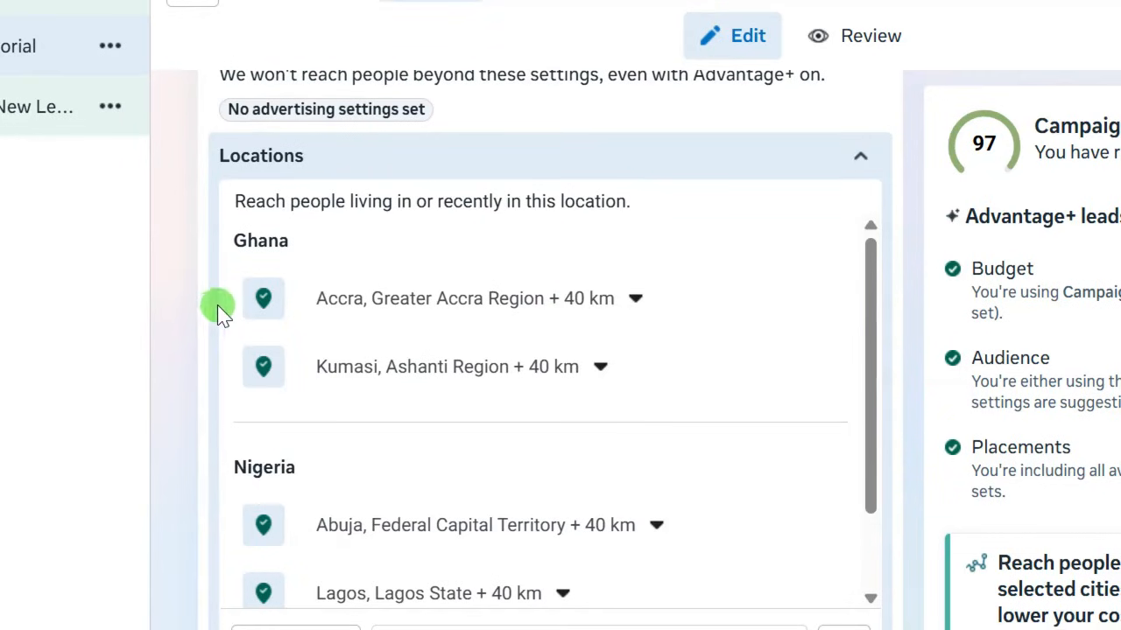
Reveal the additional audience controls and set the minimum age to 25.
scroll(201, 429, down, 8)
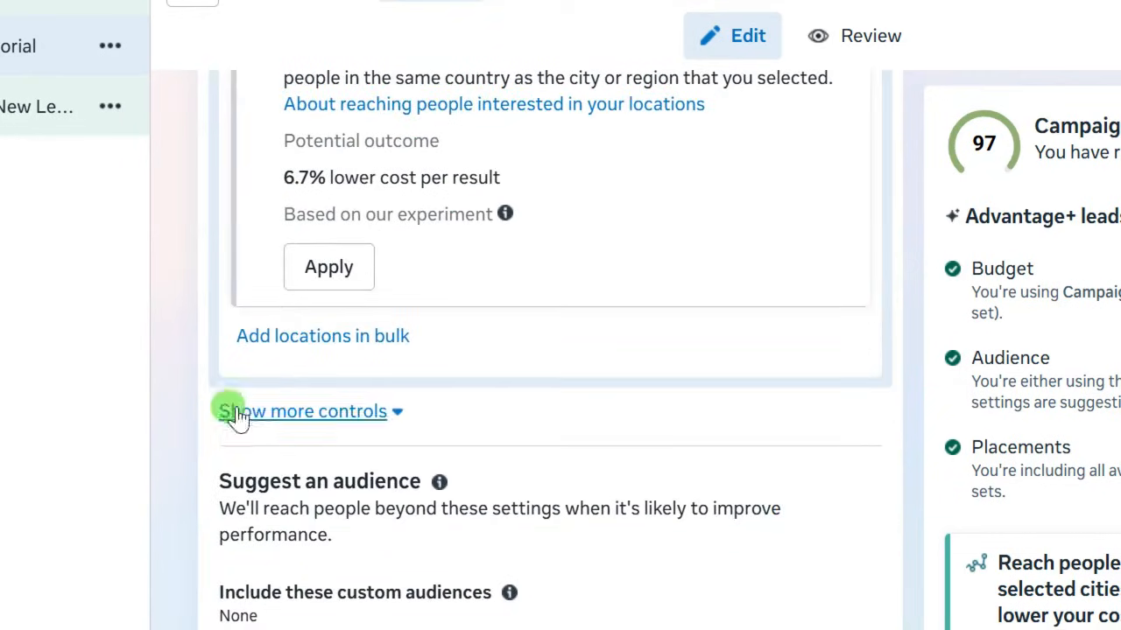
click(293, 412)
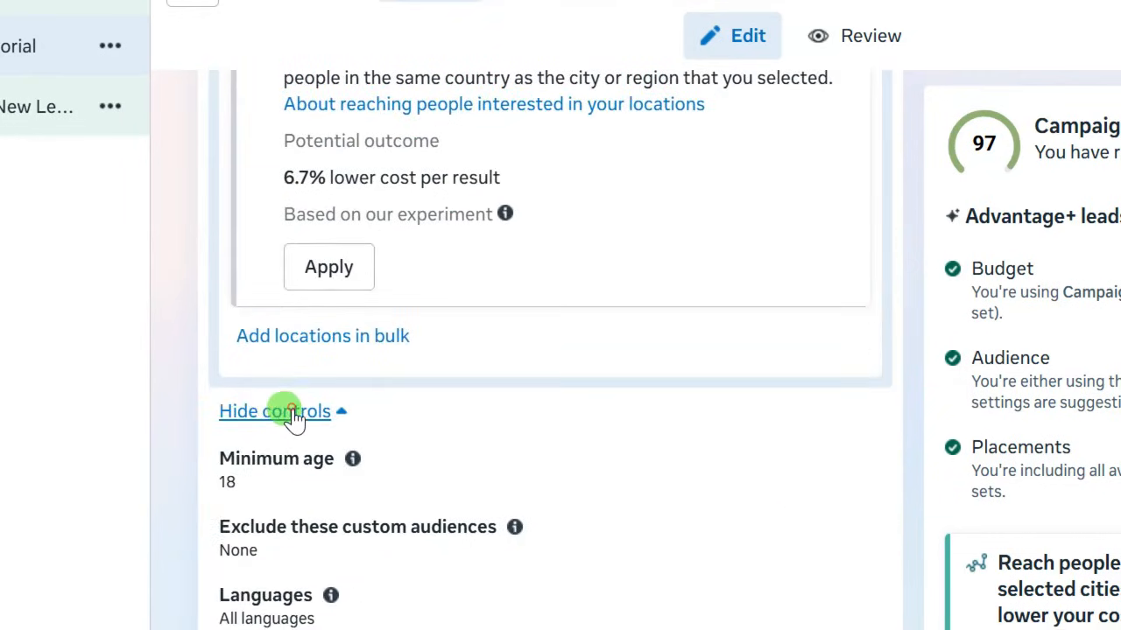
scroll(219, 452, down, 2)
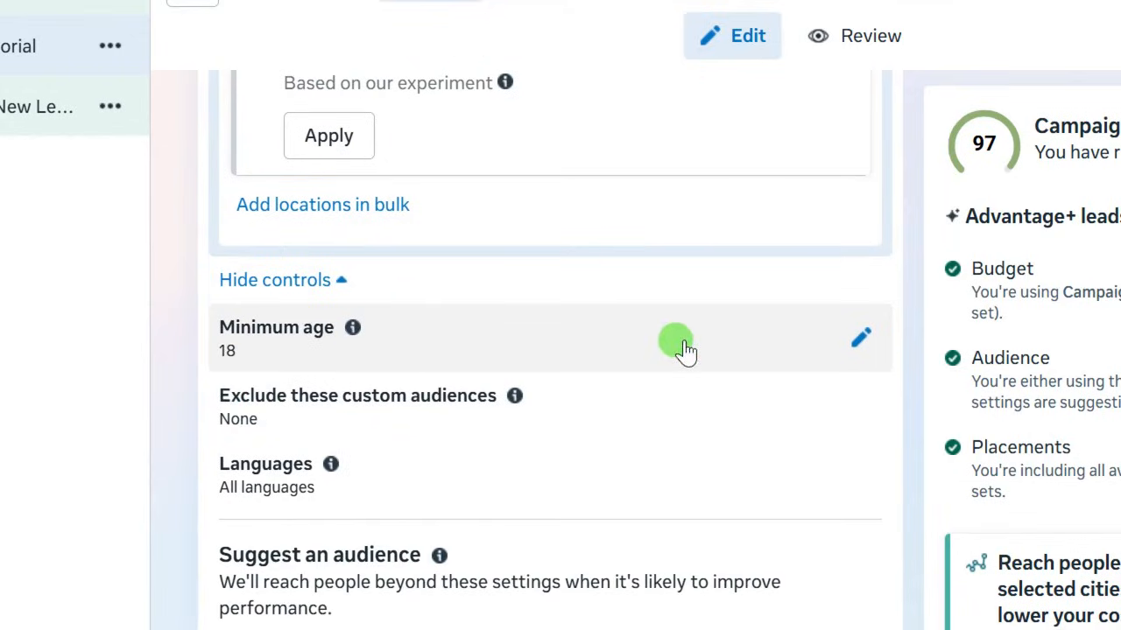
click(861, 337)
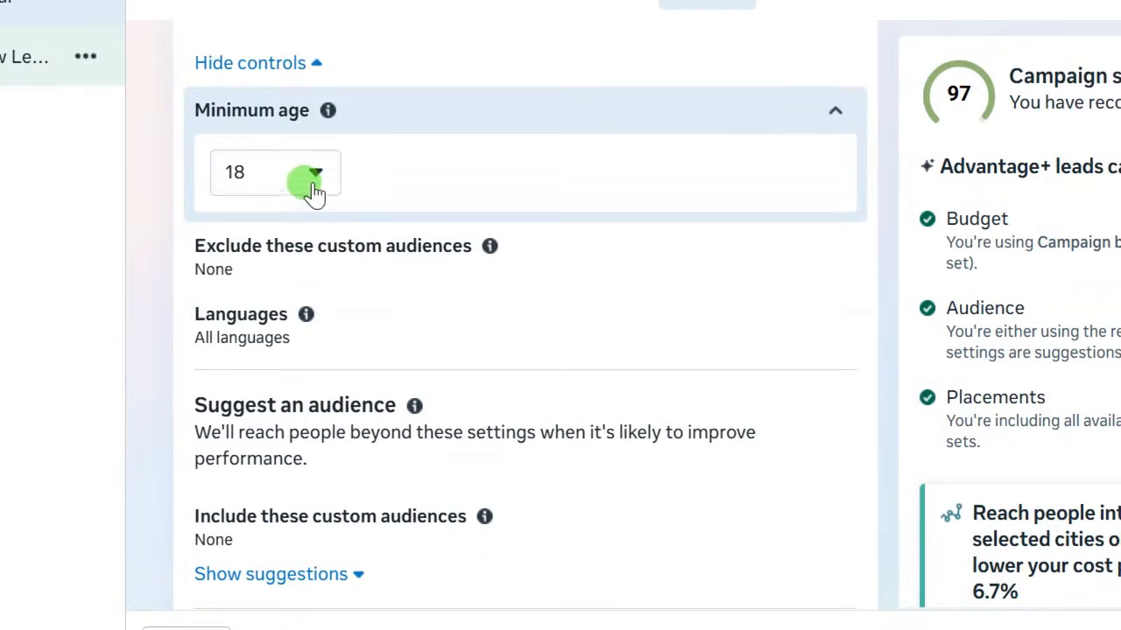
click(315, 175)
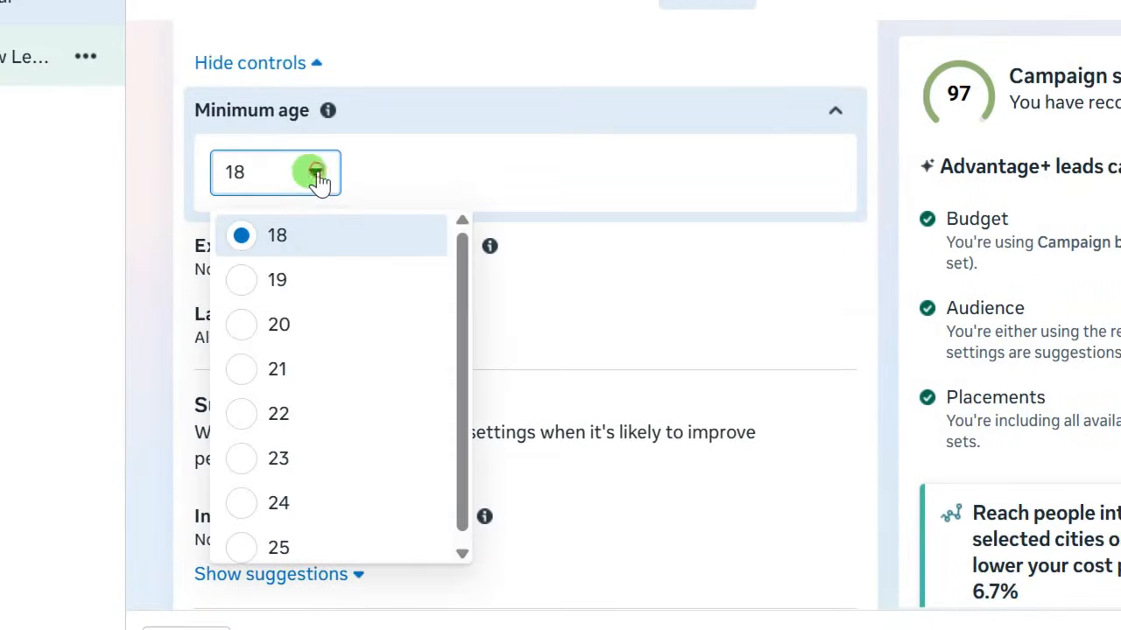
scroll(285, 419, down, 1)
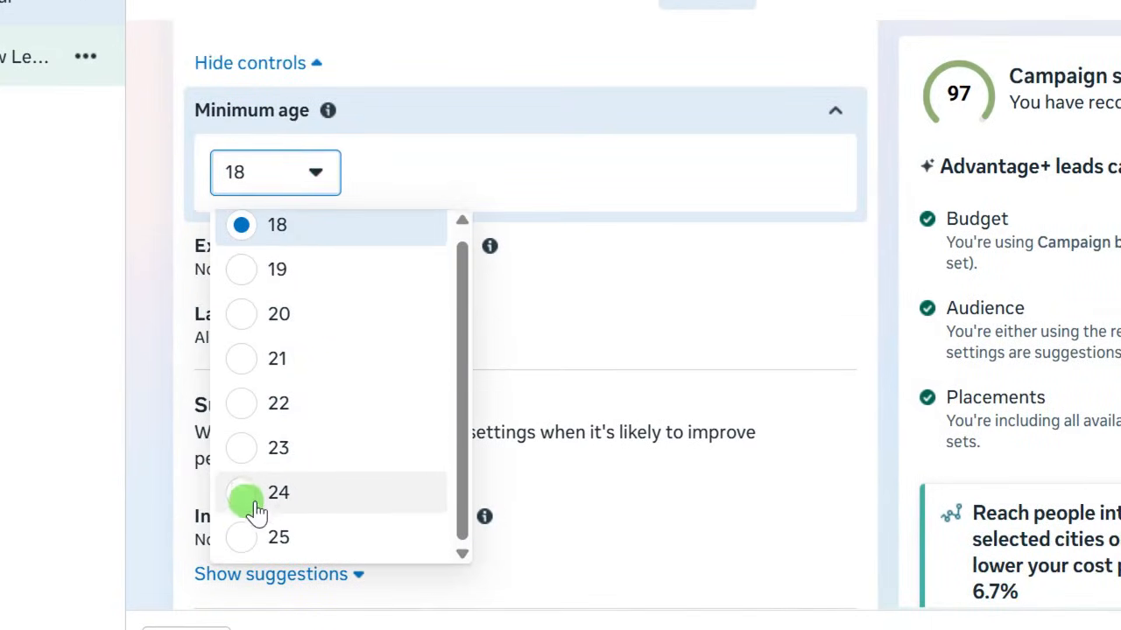
click(243, 532)
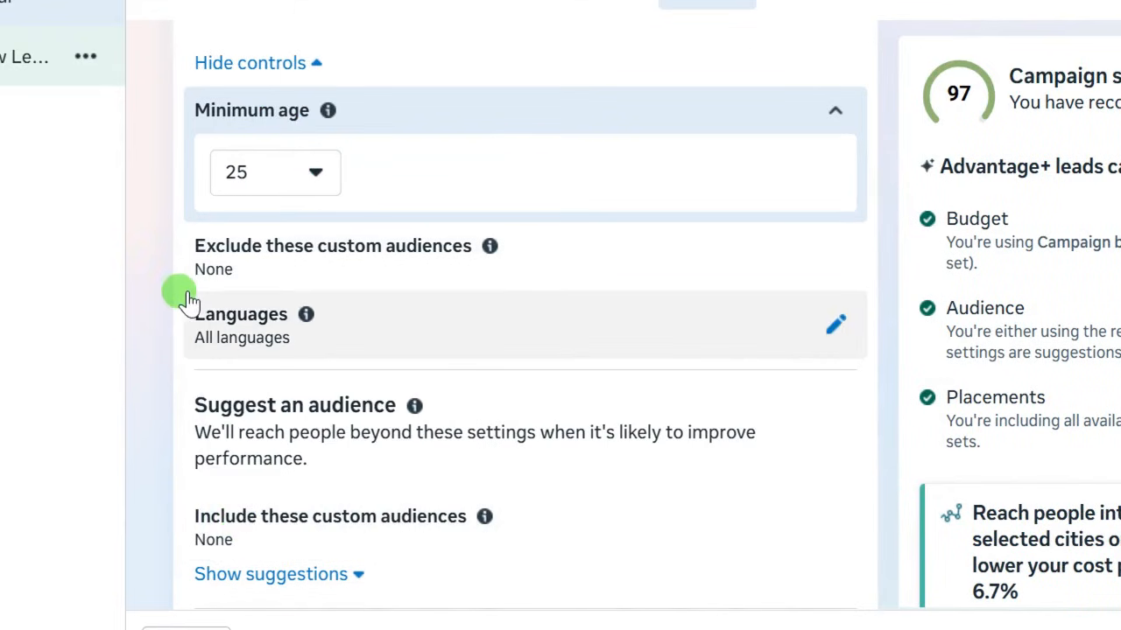
scroll(183, 287, up, 4)
scroll(183, 287, down, 4)
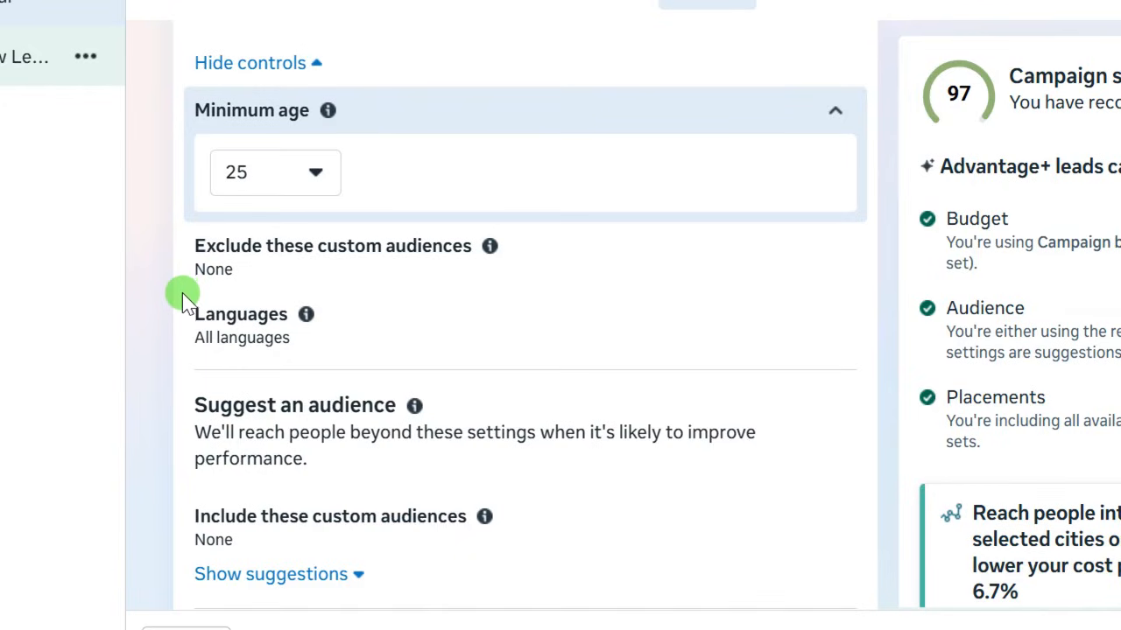
click(182, 292)
Restrict the audience languages to English (All).
scroll(182, 292, up, 1)
scroll(237, 256, down, 1)
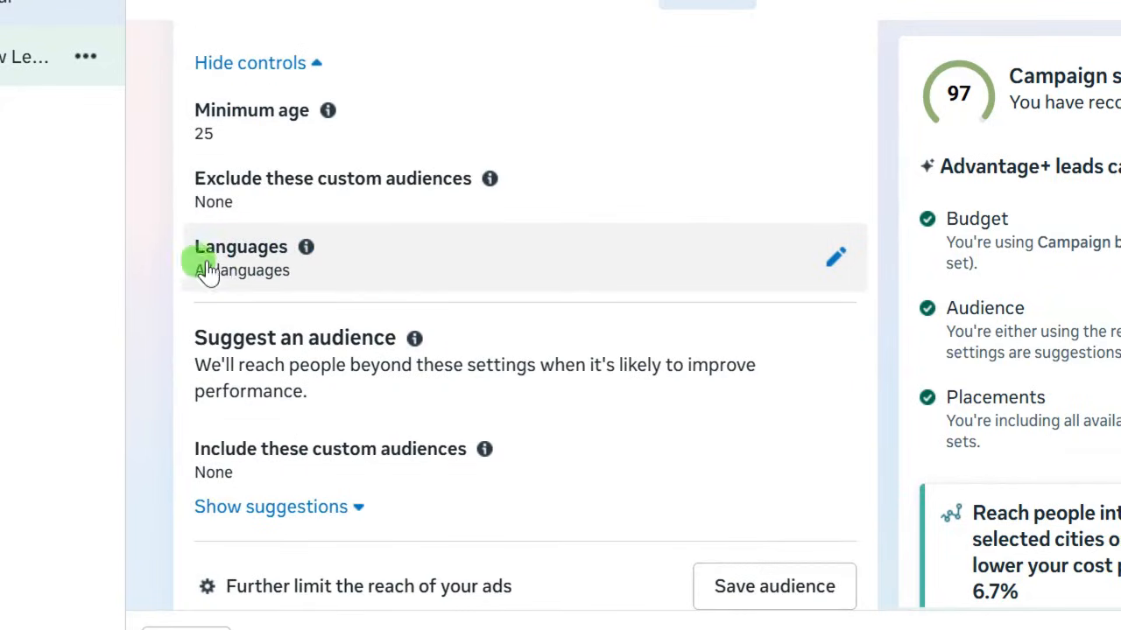
scroll(263, 267, down, 2)
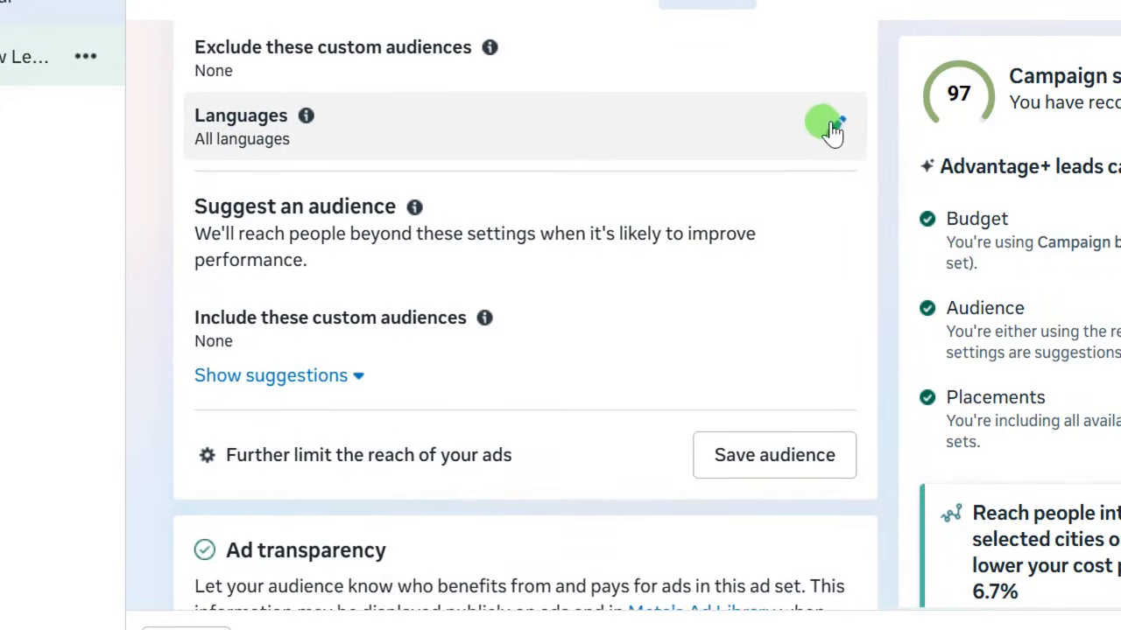
click(831, 136)
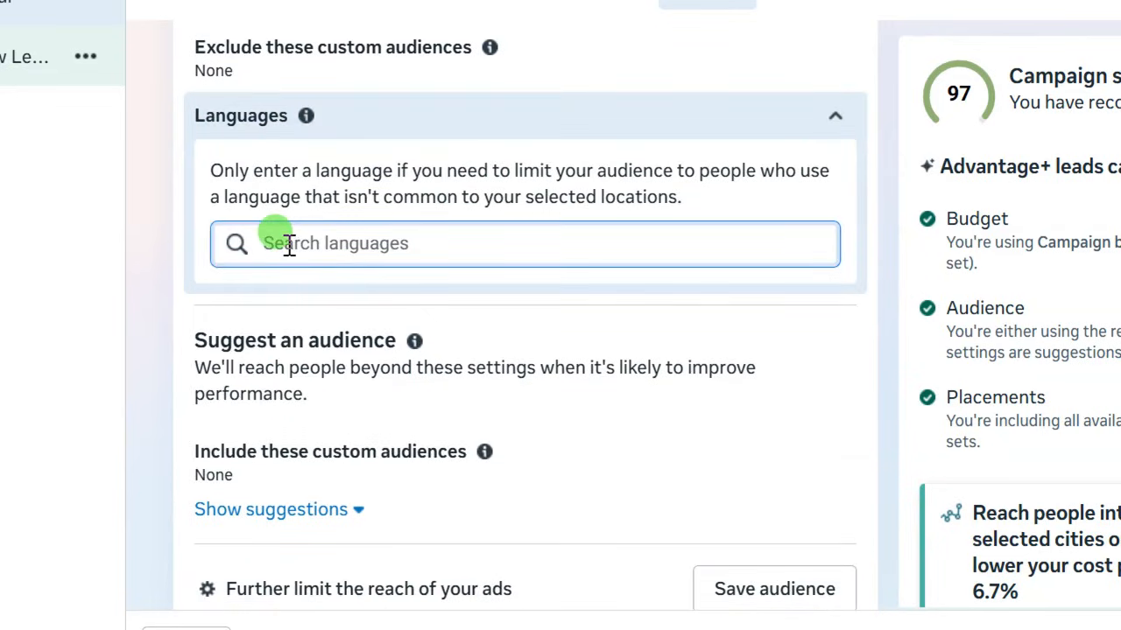
text(English)
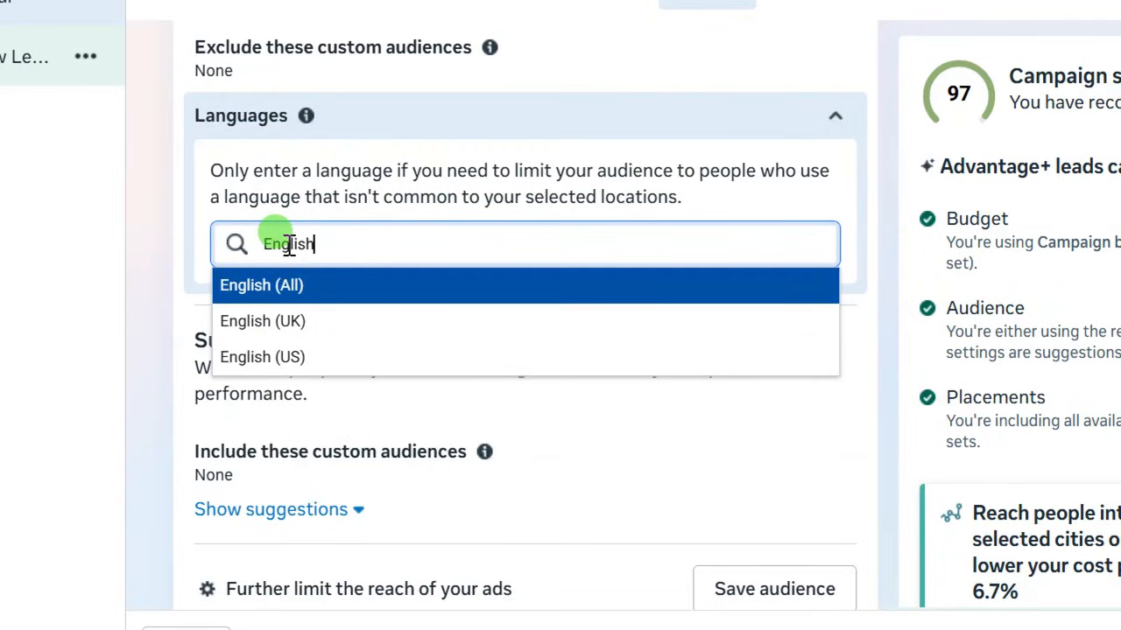
click(311, 289)
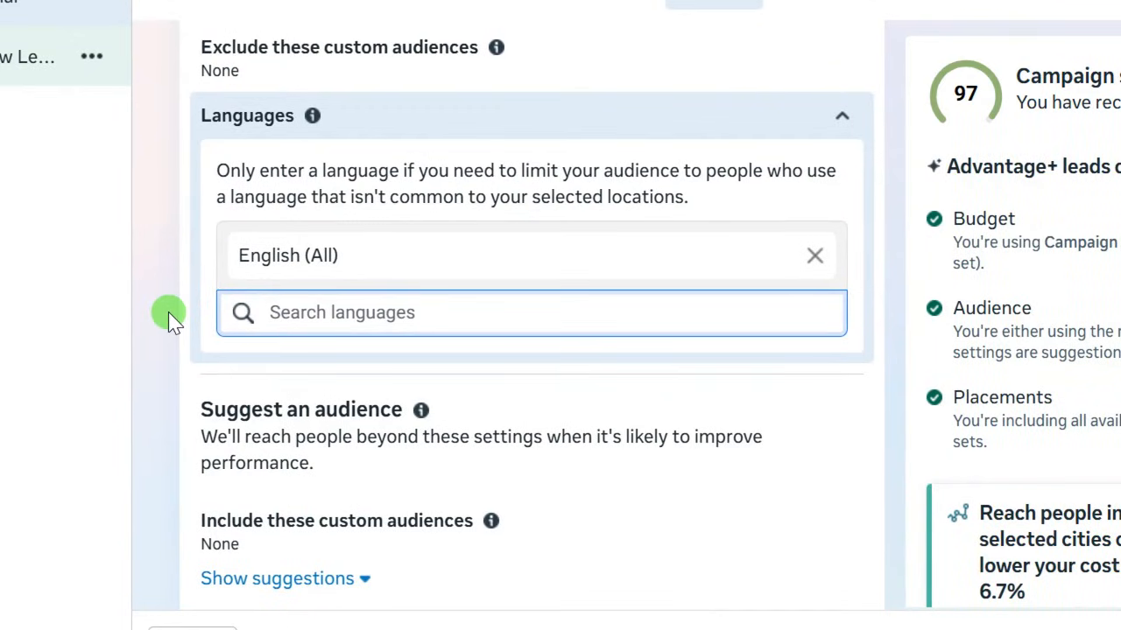
Reveal the audience suggestions and set the upper limit of the suggested age range to 55.
scroll(169, 315, down, 3)
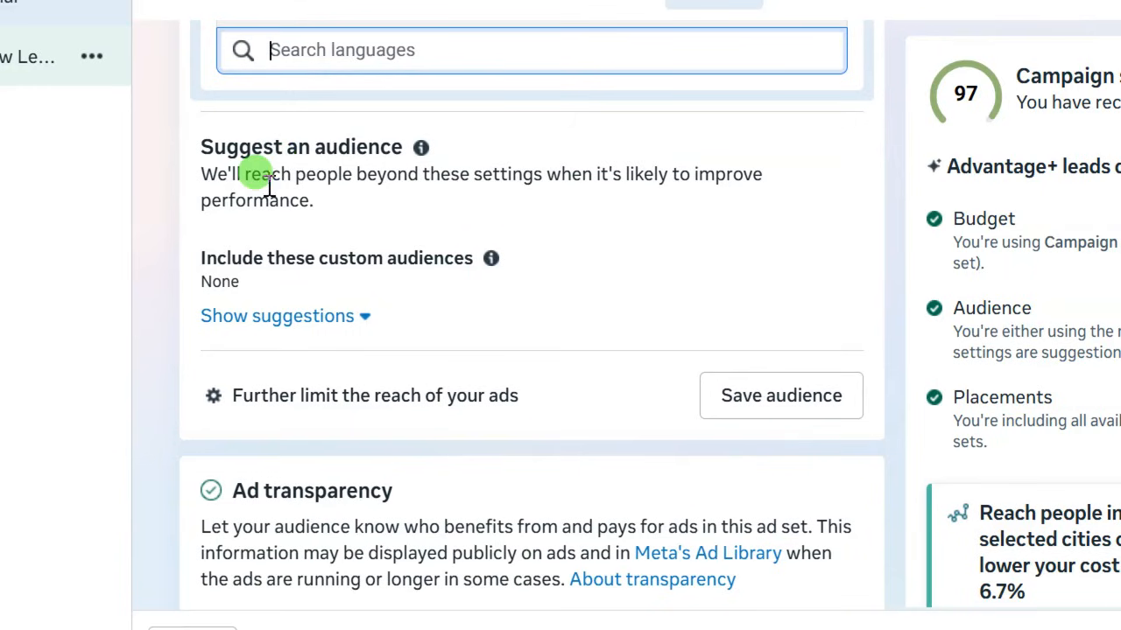
scroll(333, 219, down, 2)
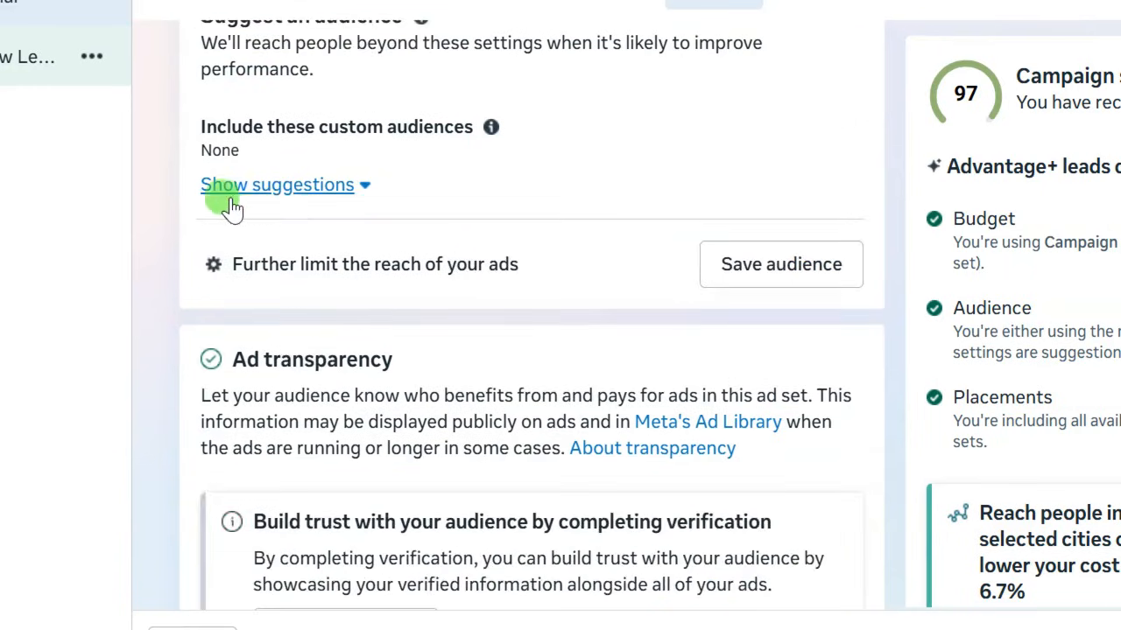
click(324, 185)
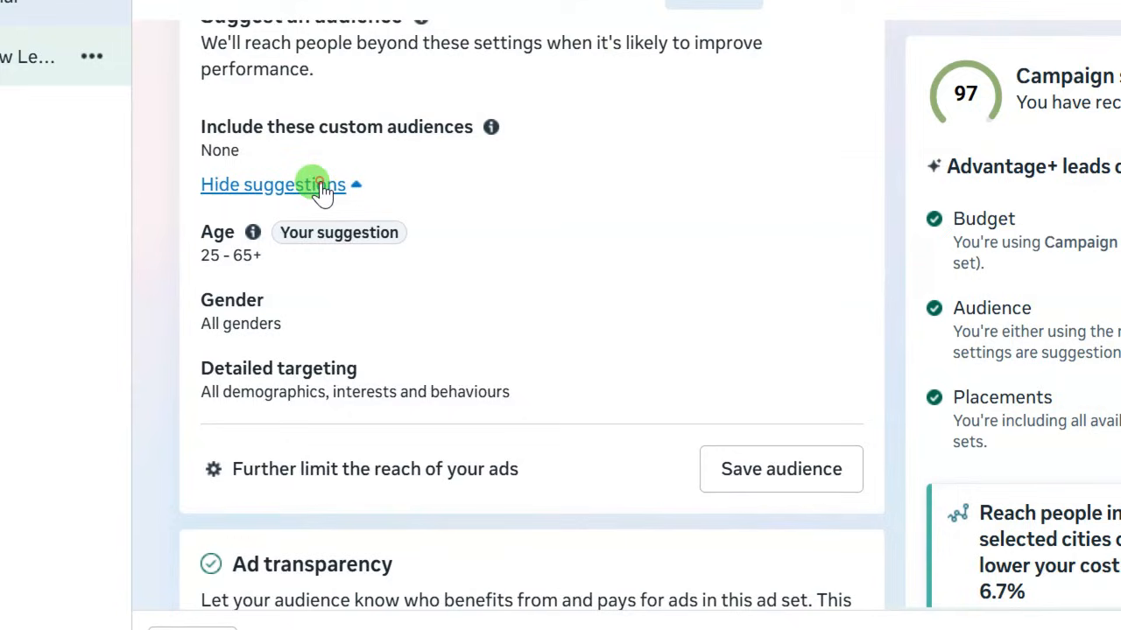
scroll(308, 210, up, 3)
scroll(294, 256, down, 3)
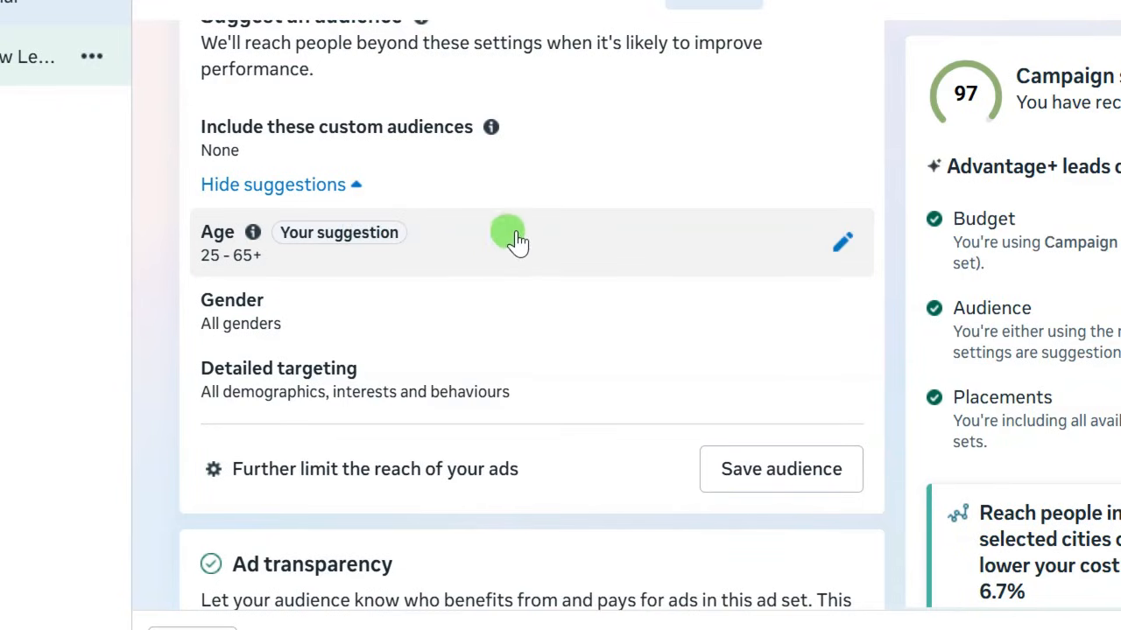
click(844, 247)
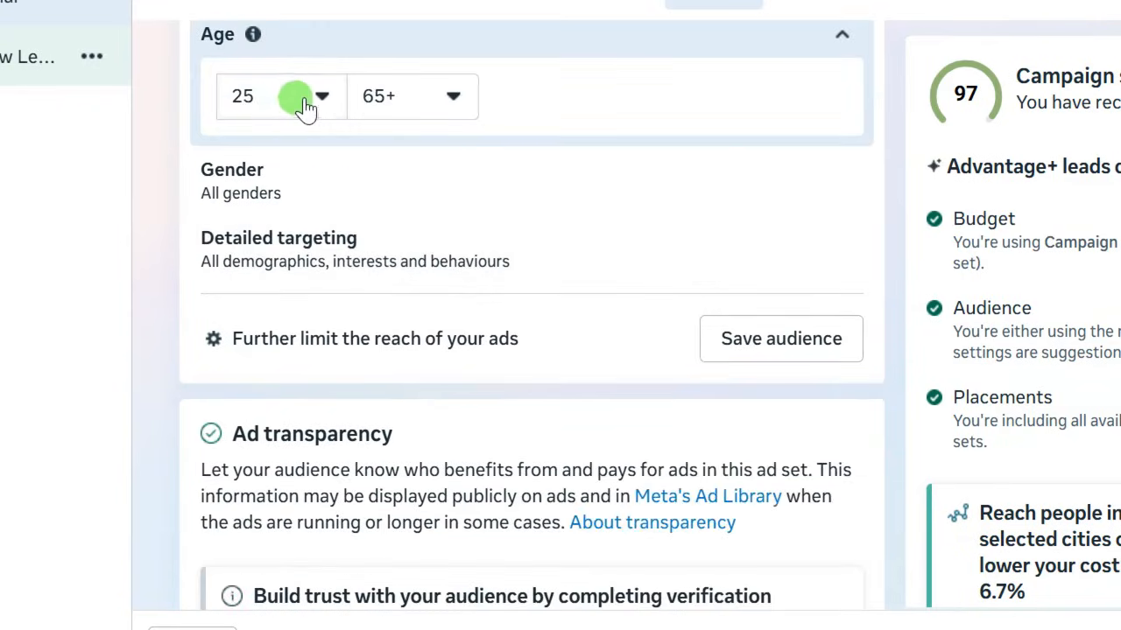
click(433, 103)
scroll(443, 289, up, 3)
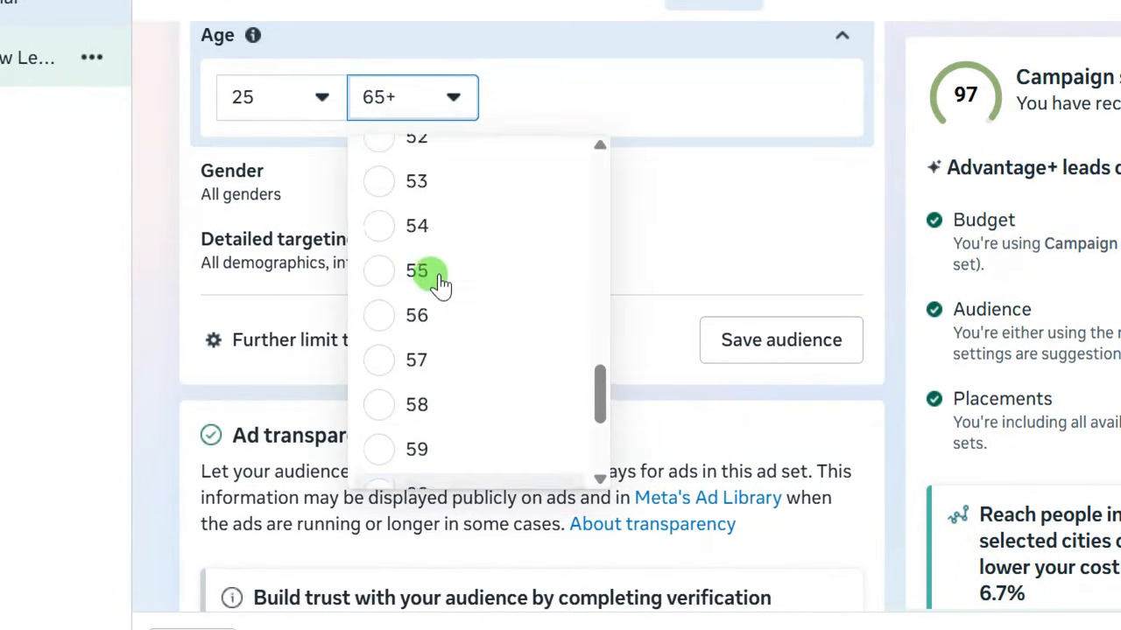
scroll(437, 282, up, 3)
scroll(425, 280, down, 3)
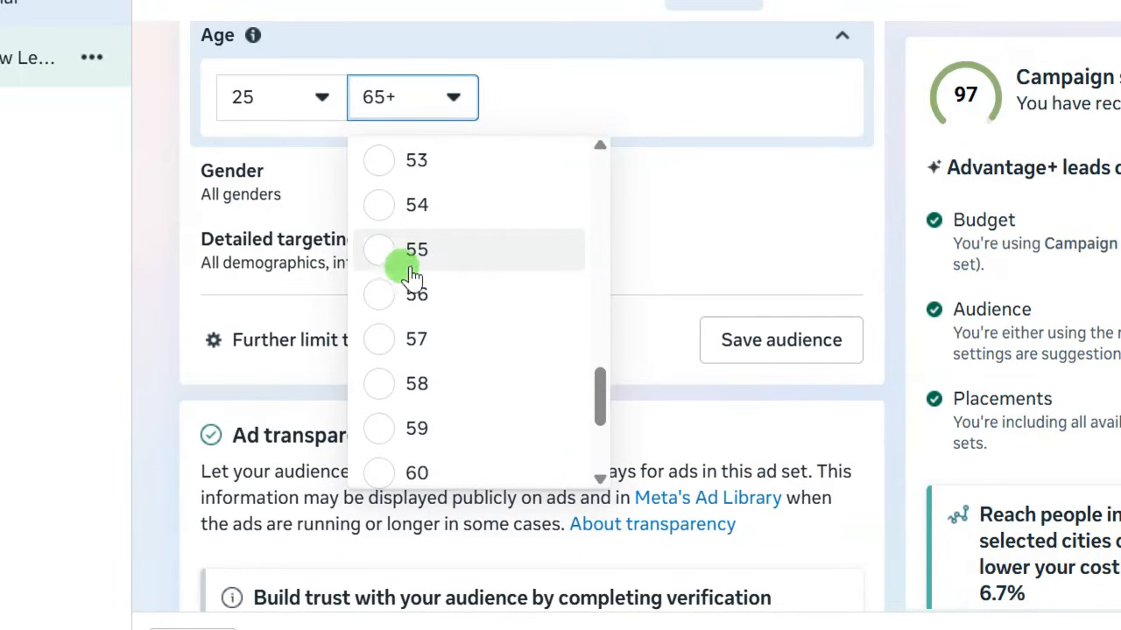
click(385, 256)
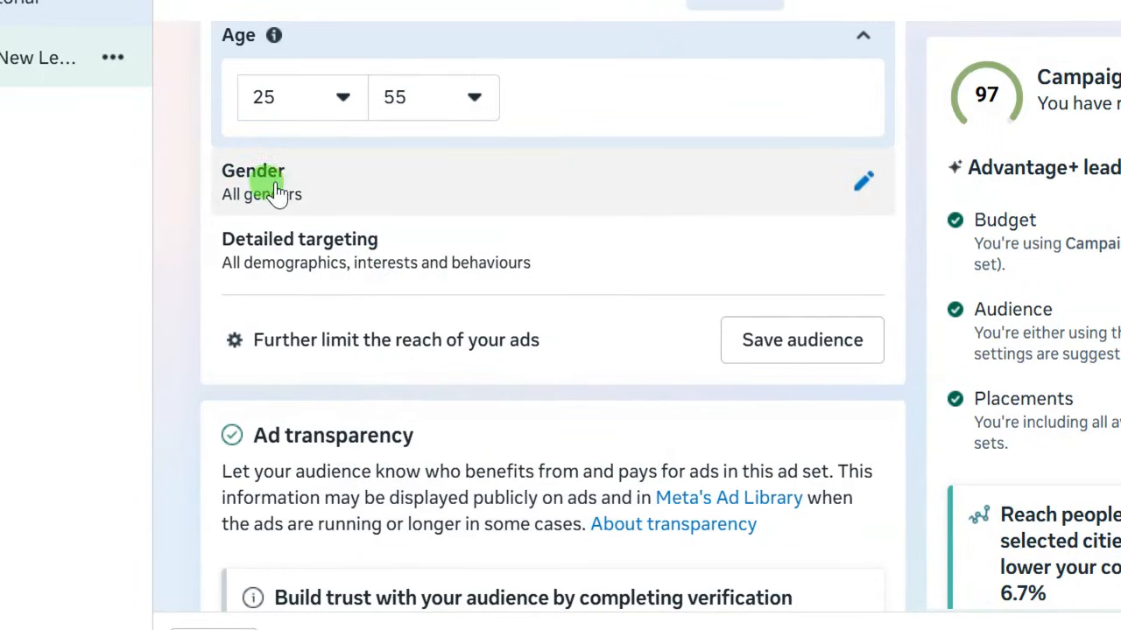
Open the suggested audience's gender setting and keep it at All.
click(856, 188)
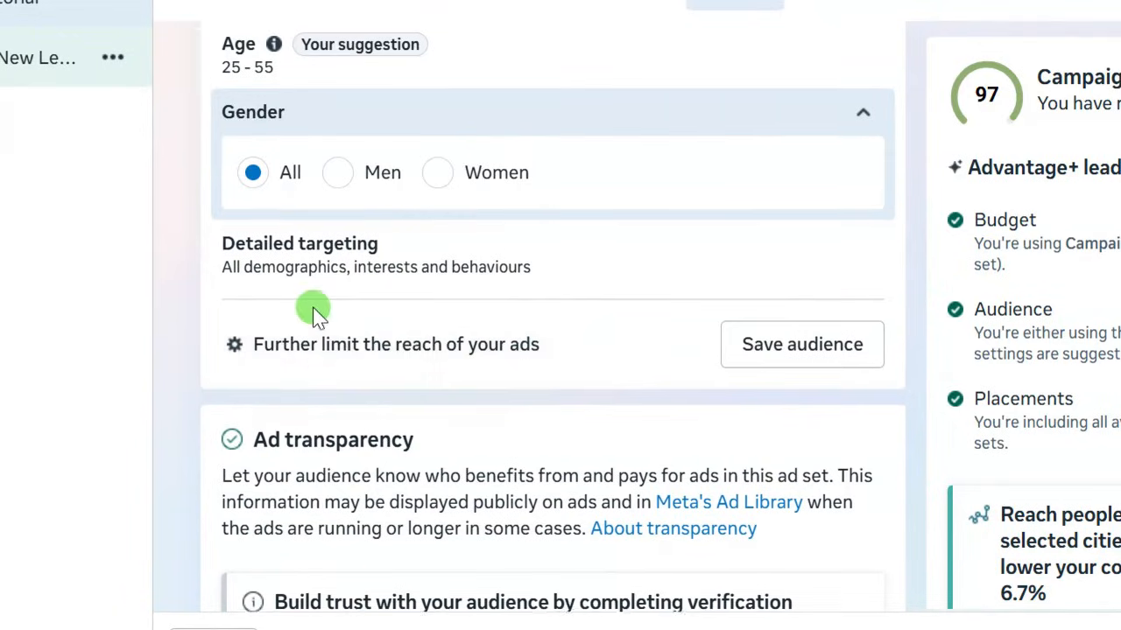
scroll(289, 315, up, 3)
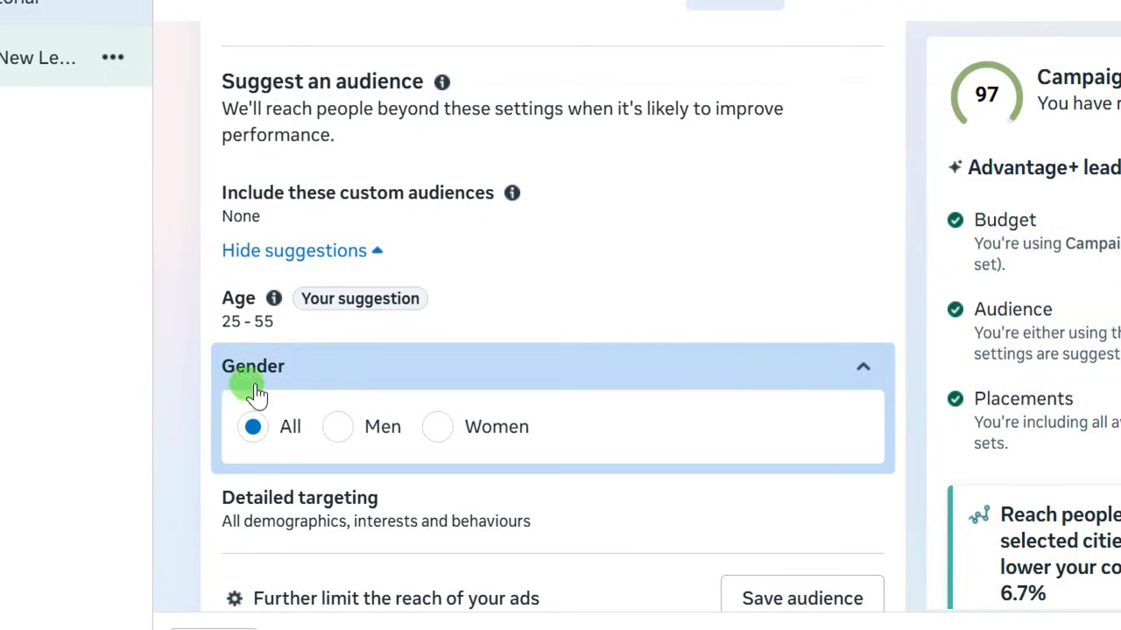
scroll(393, 456, down, 2)
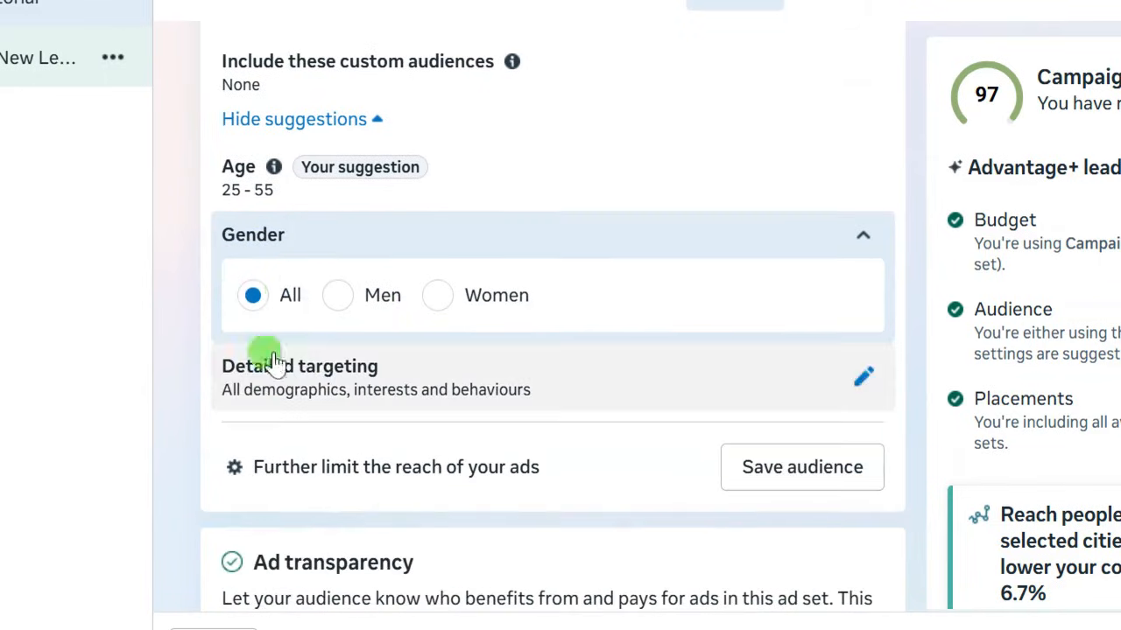
click(253, 297)
click(336, 295)
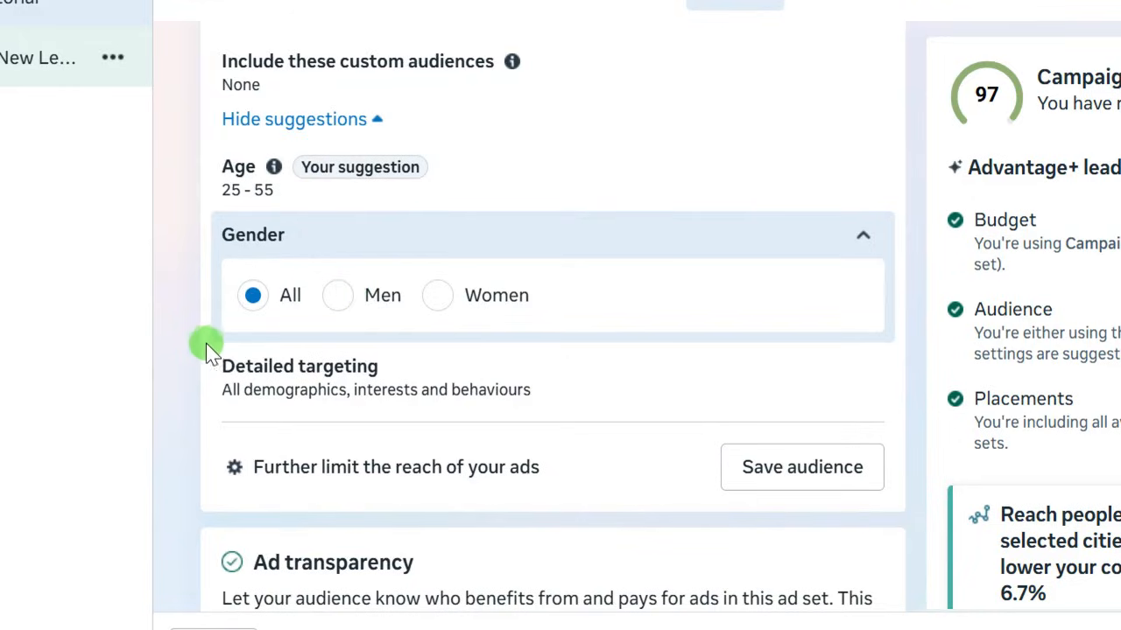
Review the suggested audience settings, including custom audiences, age, gender and detailed targeting.
scroll(206, 344, down, 2)
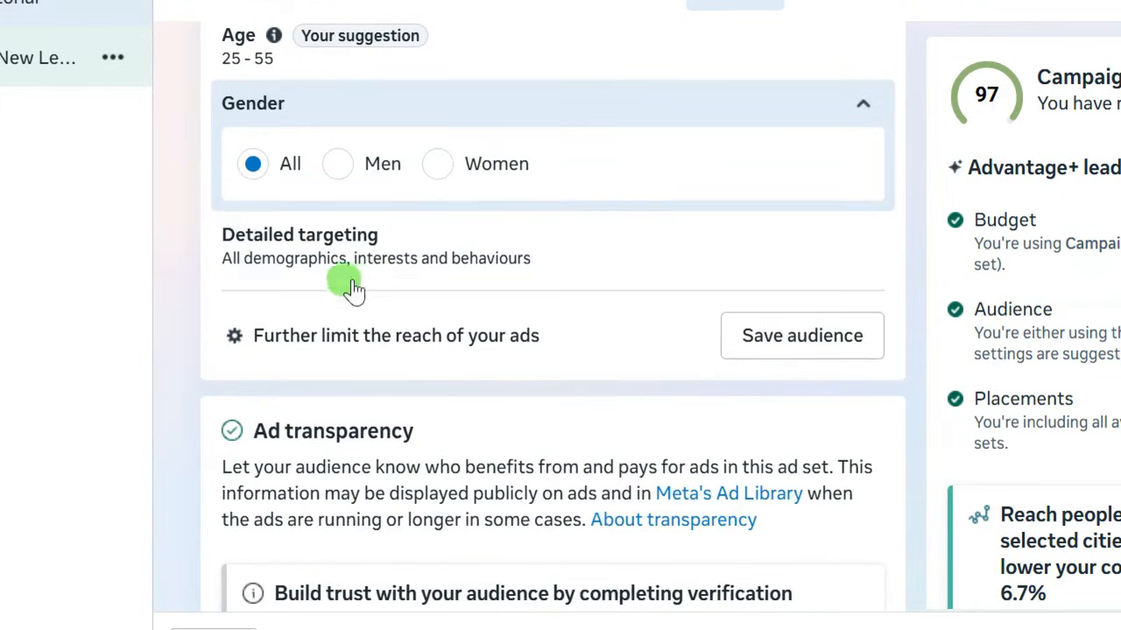
mouse_move(385, 261)
scroll(211, 308, up, 3)
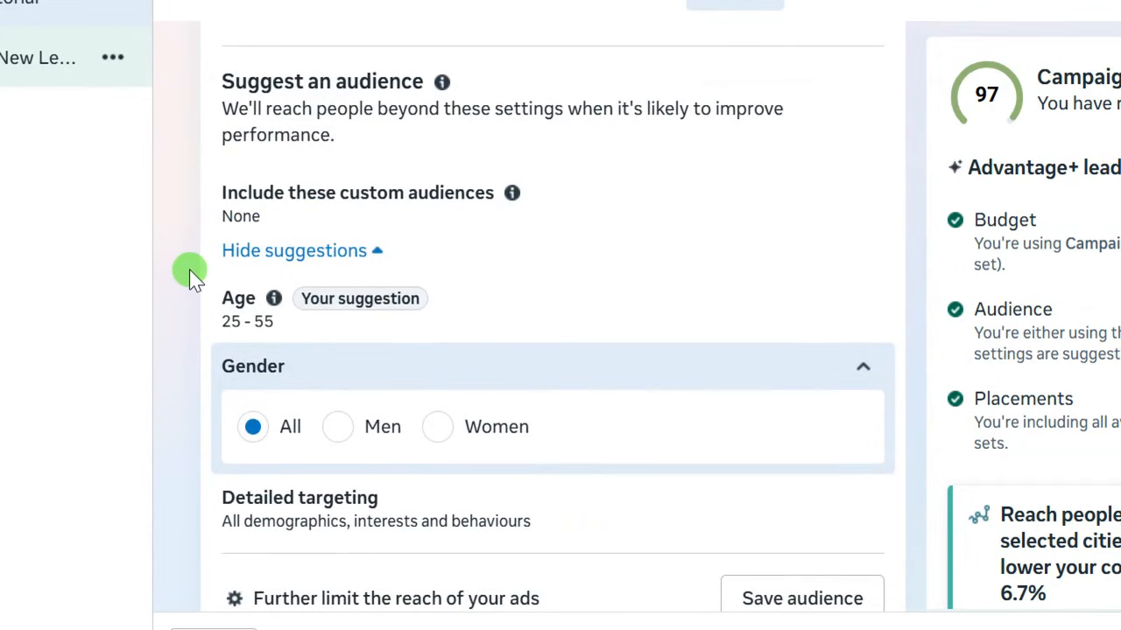
scroll(191, 274, up, 3)
scroll(191, 274, down, 7)
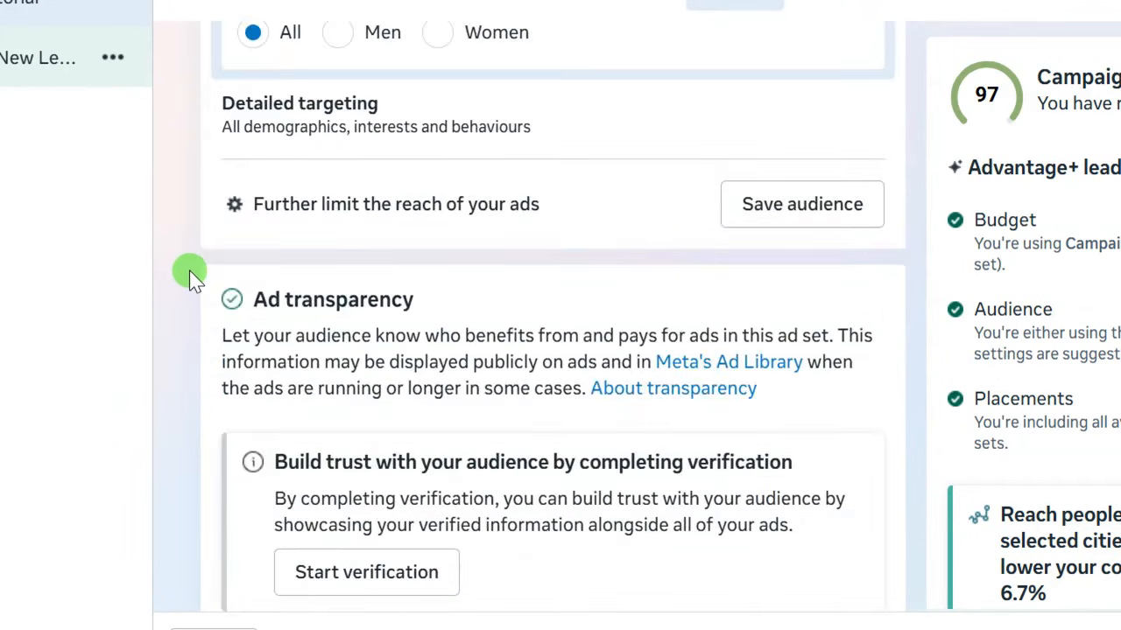
scroll(190, 273, up, 2)
scroll(181, 410, down, 1)
scroll(177, 333, up, 1)
scroll(182, 334, down, 1)
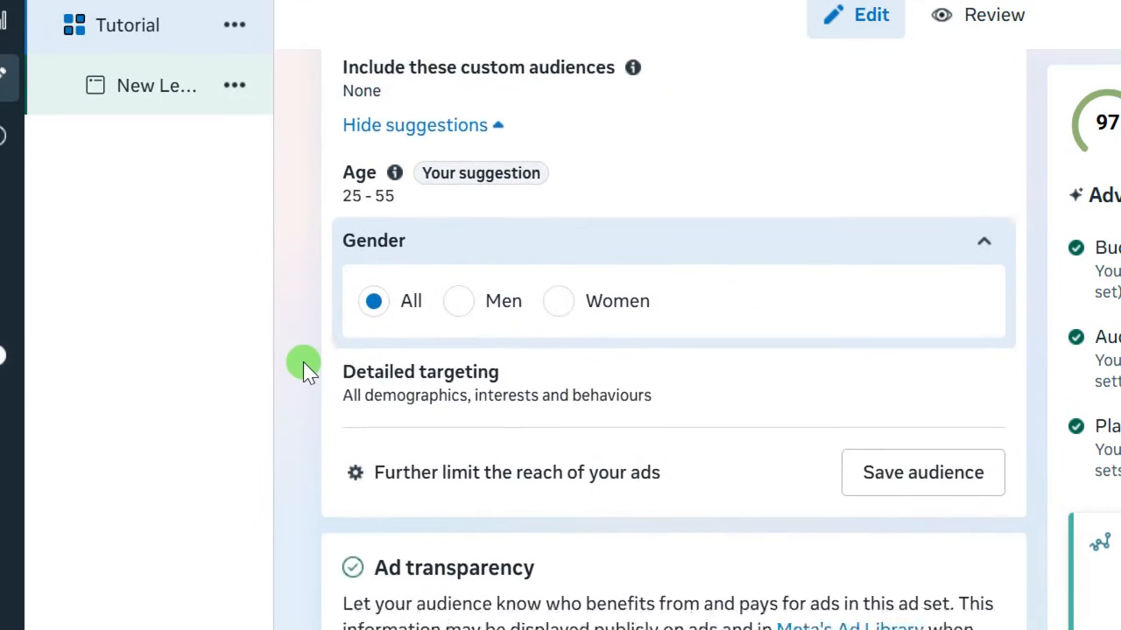
Examine the ad set's ad transparency section and the account controls for placements.
scroll(303, 362, down, 3)
scroll(304, 363, down, 3)
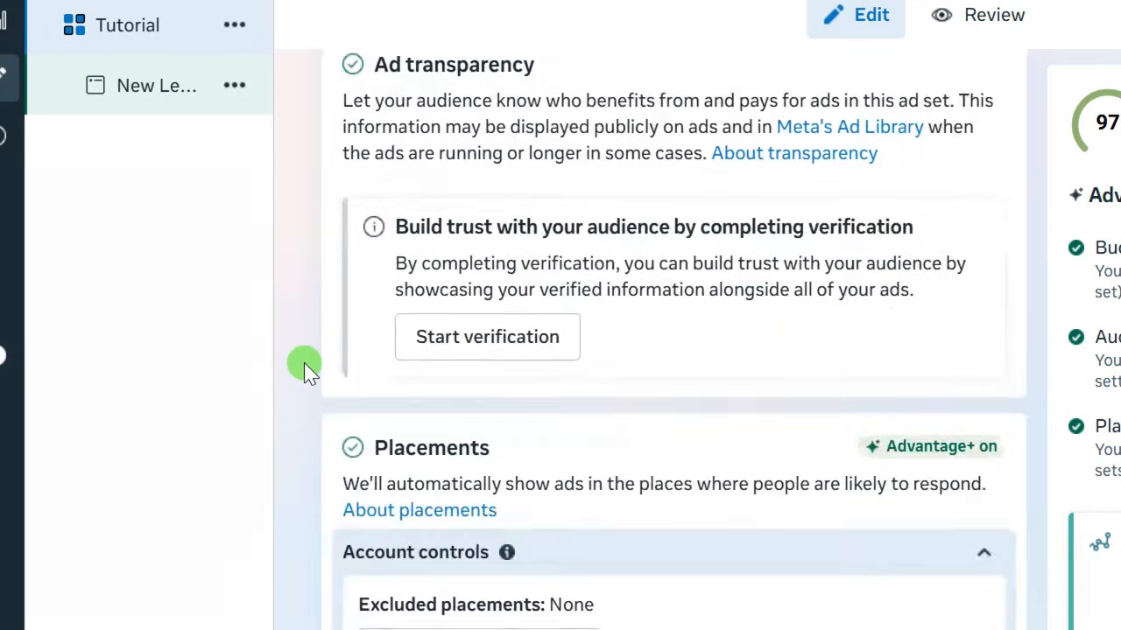
scroll(304, 363, down, 2)
scroll(304, 362, down, 1)
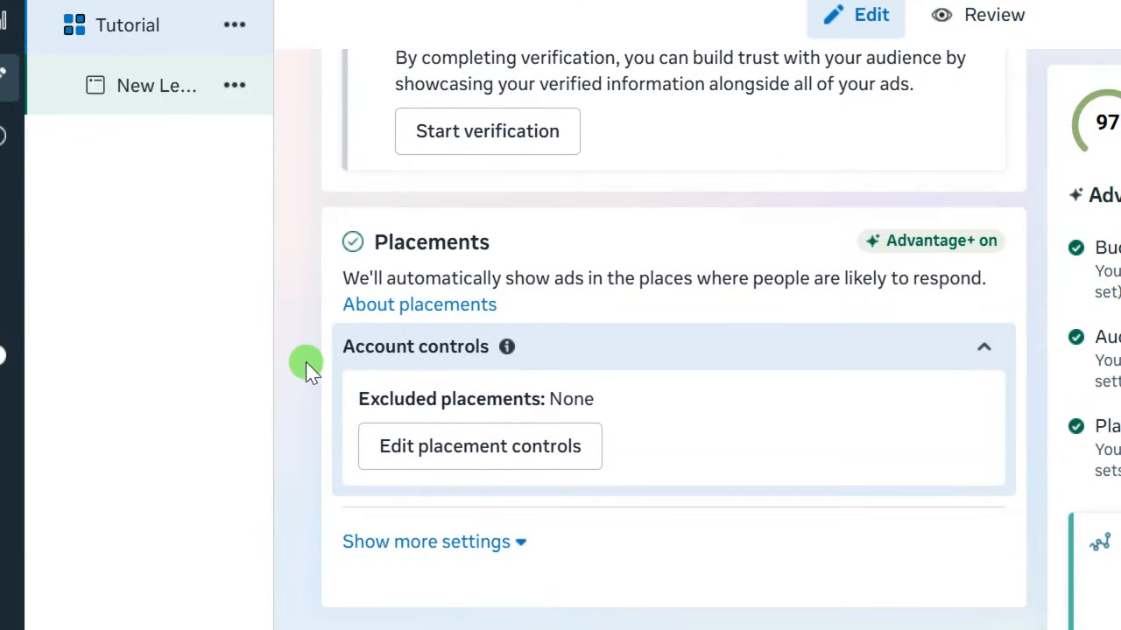
scroll(307, 363, up, 6)
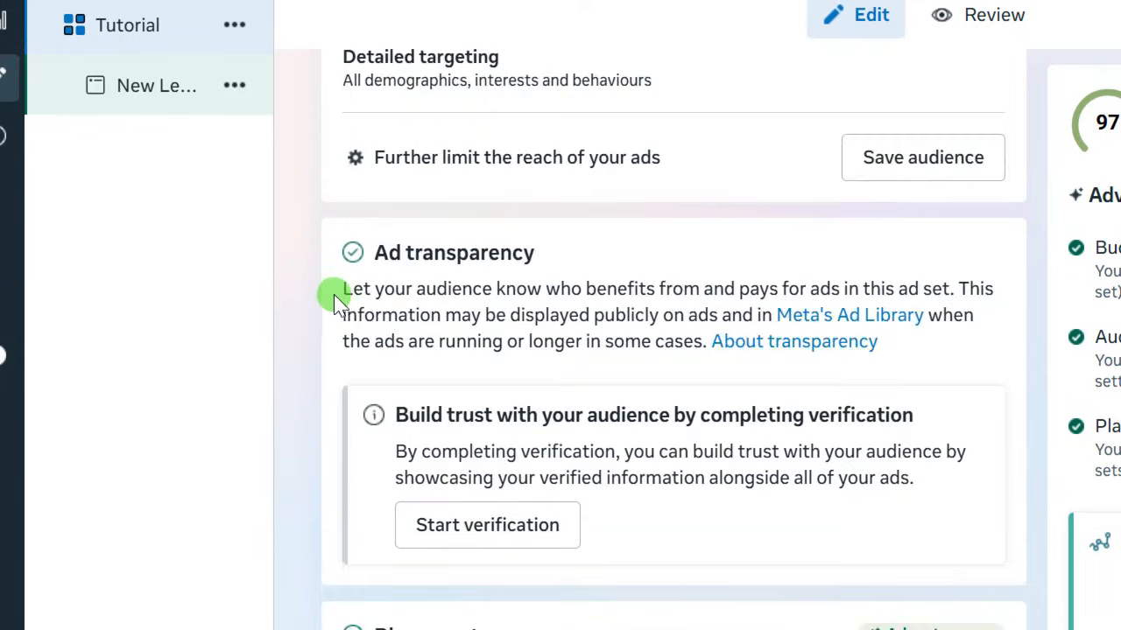
scroll(315, 329, down, 2)
scroll(308, 337, down, 4)
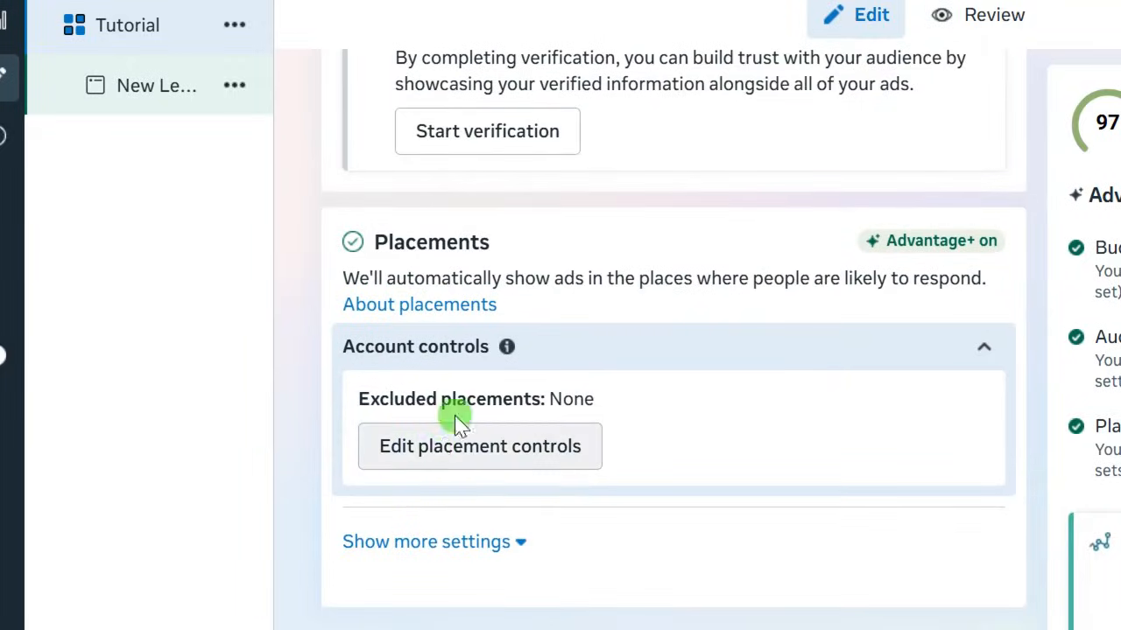
scroll(443, 569, down, 1)
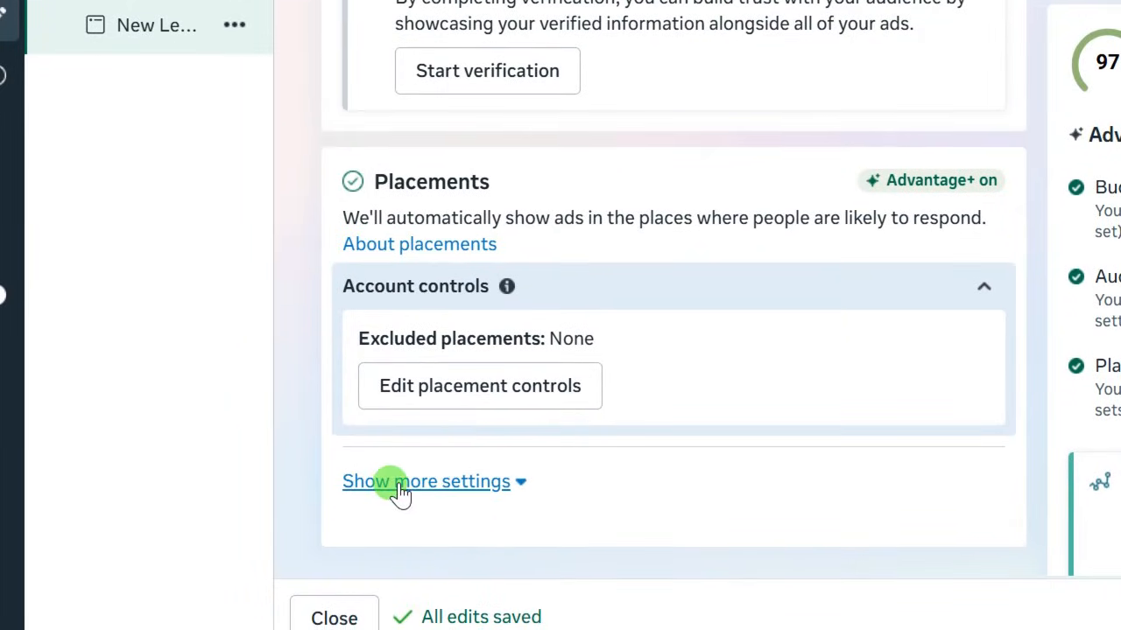
scroll(322, 250, up, 1)
scroll(323, 250, down, 1)
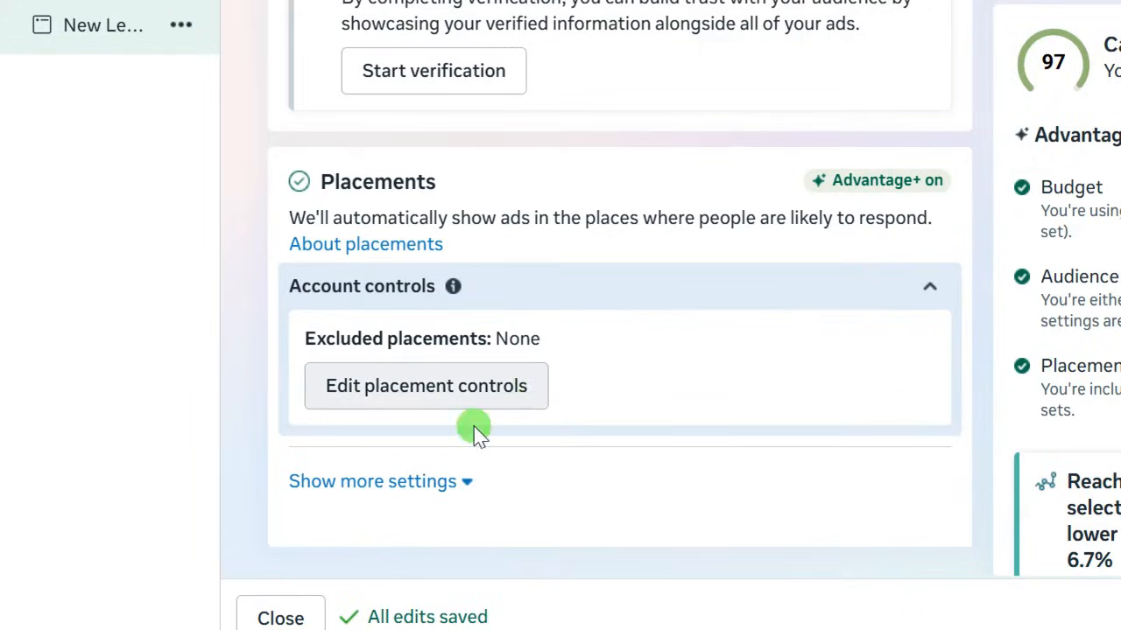
Reveal the additional placement settings and limit the platforms to Facebook by deselecting Audience Network and Instagram.
click(423, 486)
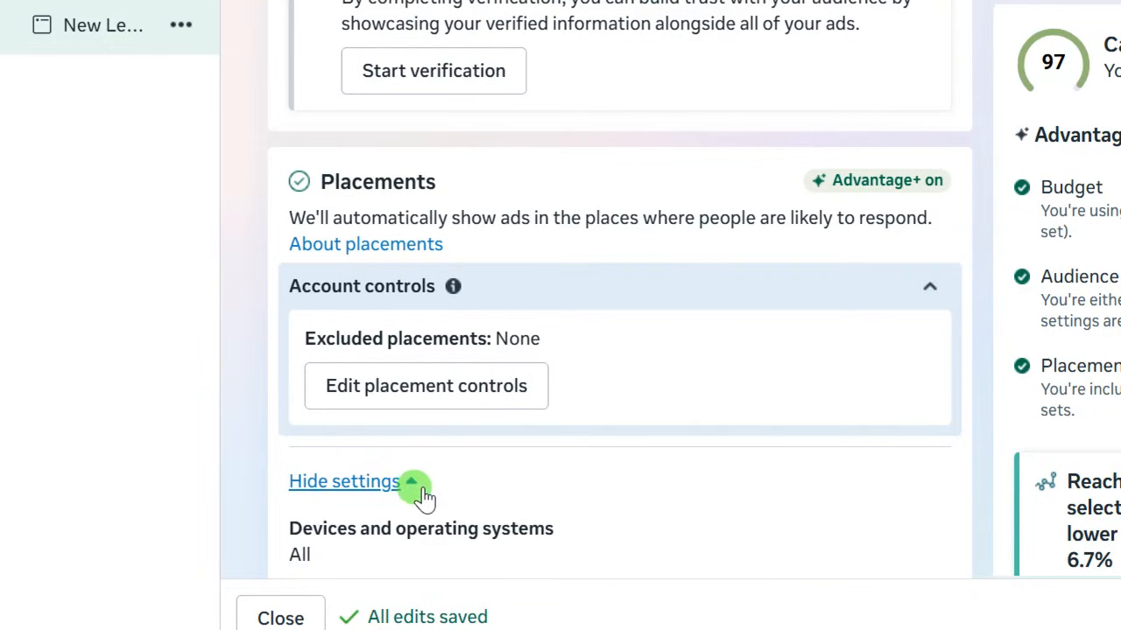
scroll(411, 421, down, 5)
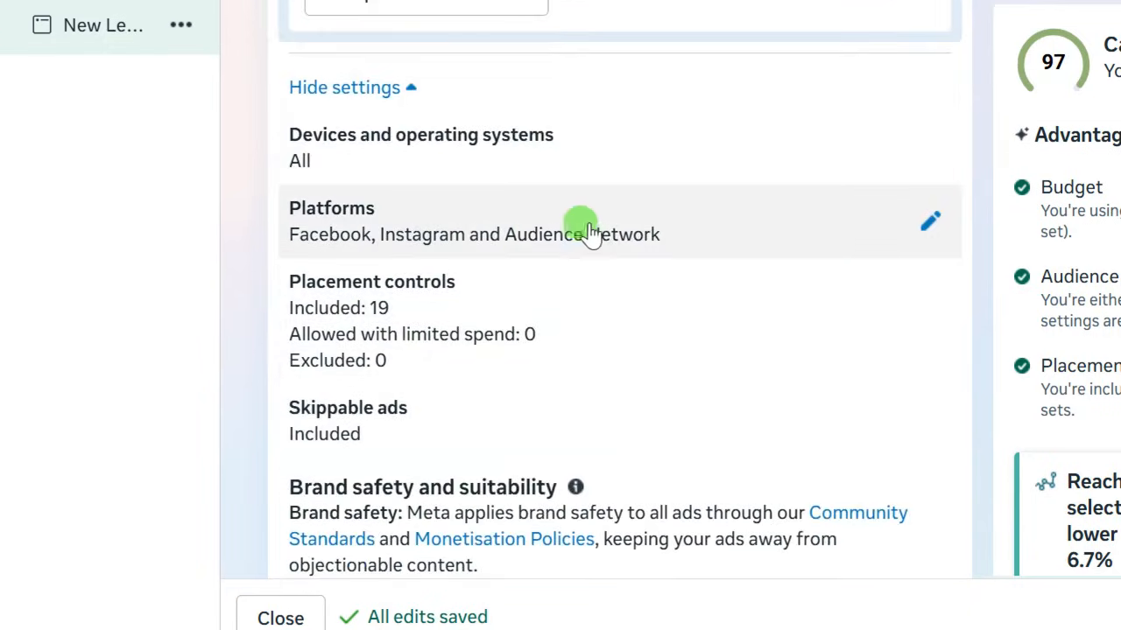
click(928, 223)
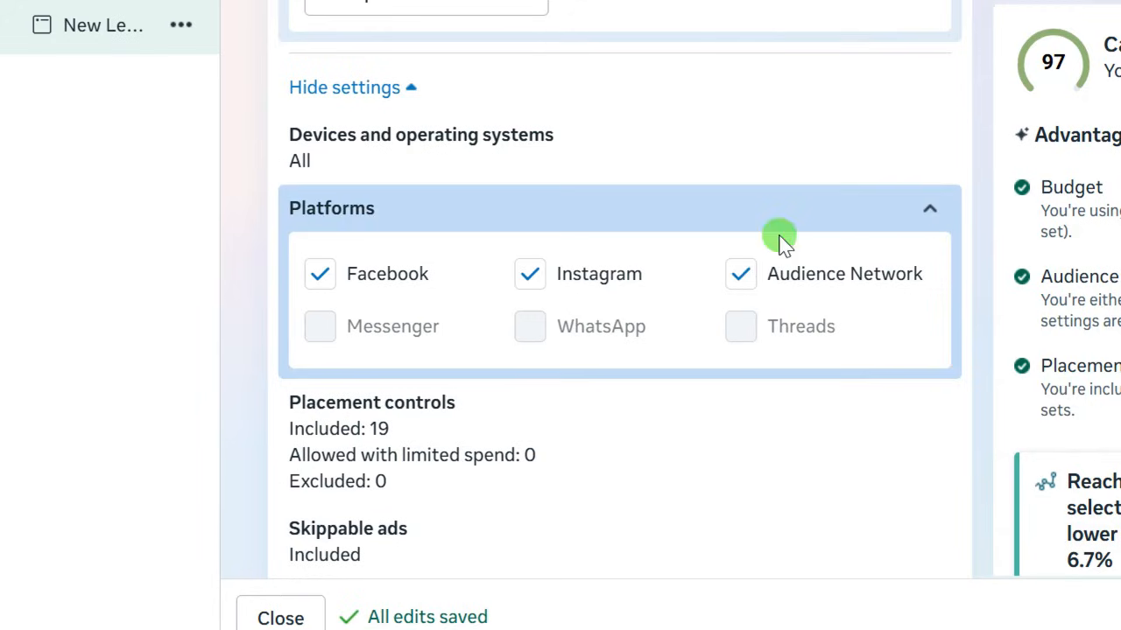
click(742, 276)
click(534, 275)
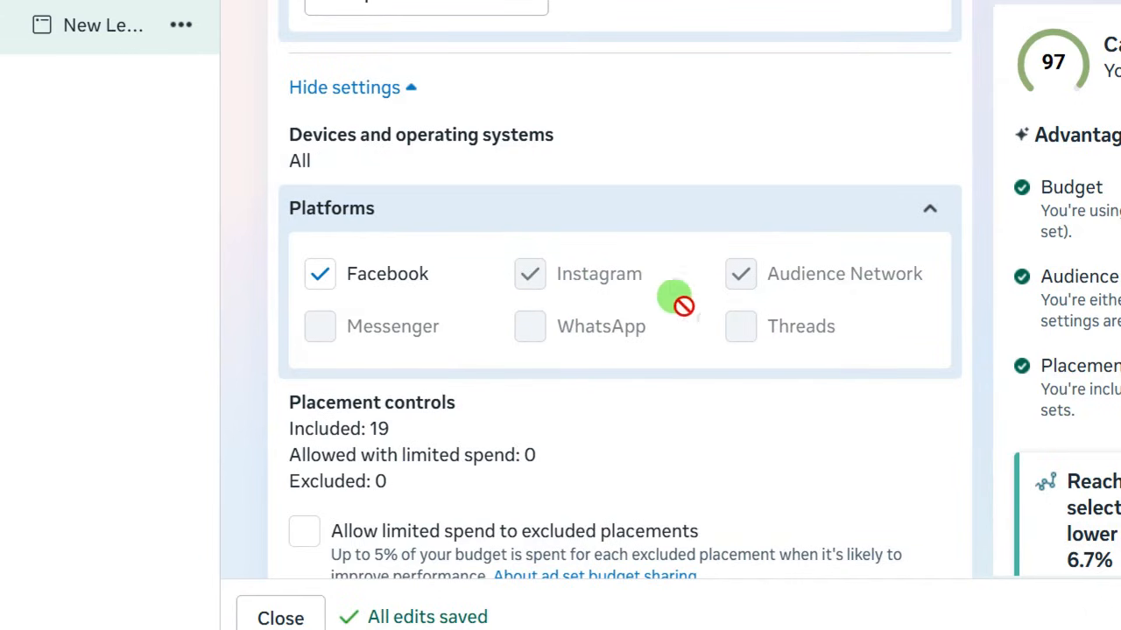
scroll(370, 233, down, 1)
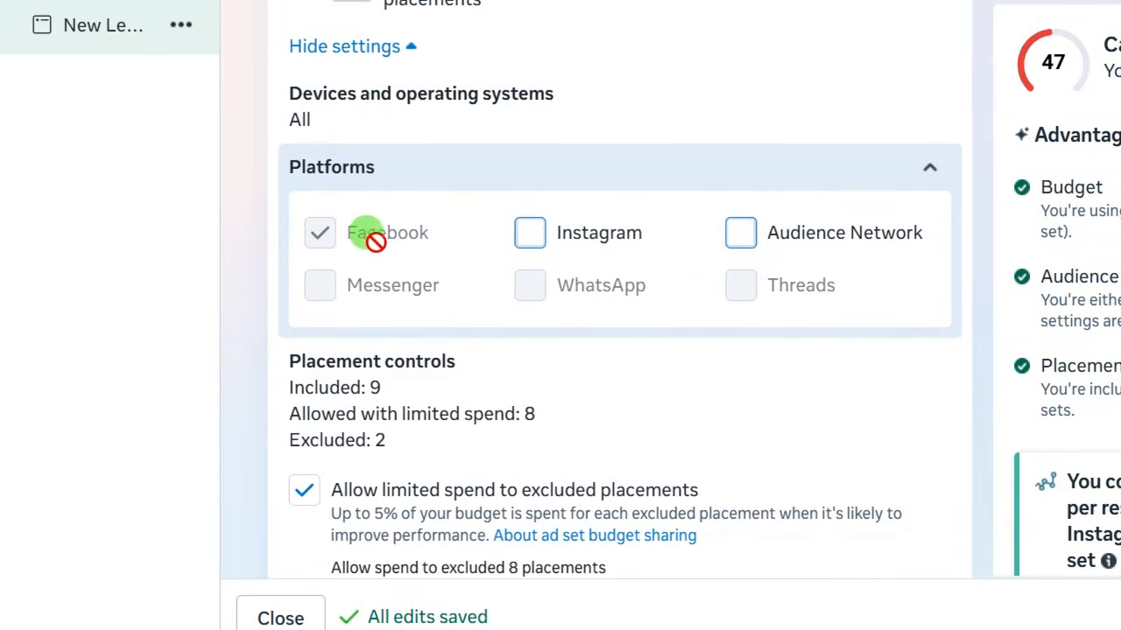
Check the remaining placement controls and continue from the ad set to the ad's settings.
scroll(275, 354, down, 3)
scroll(279, 350, down, 3)
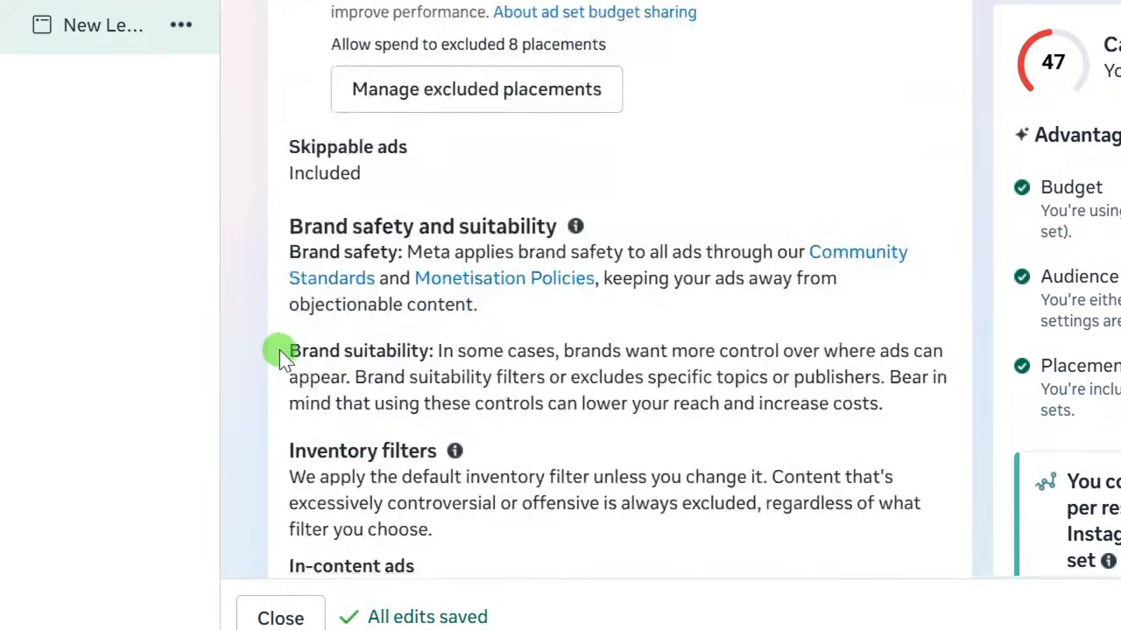
scroll(282, 254, up, 6)
scroll(280, 245, down, 3)
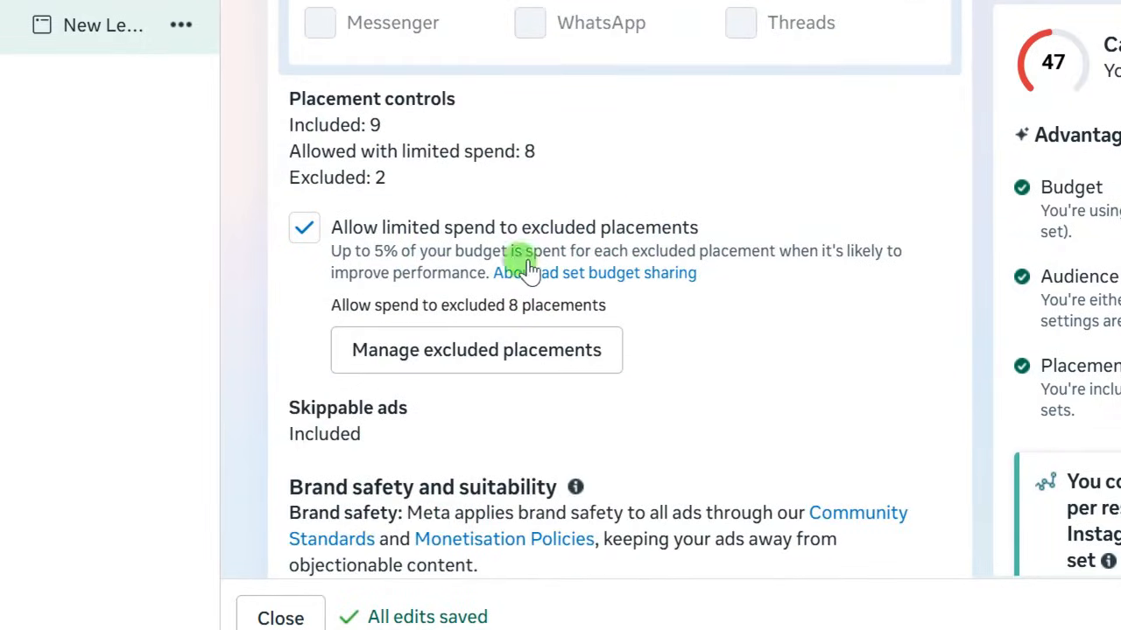
scroll(490, 263, up, 4)
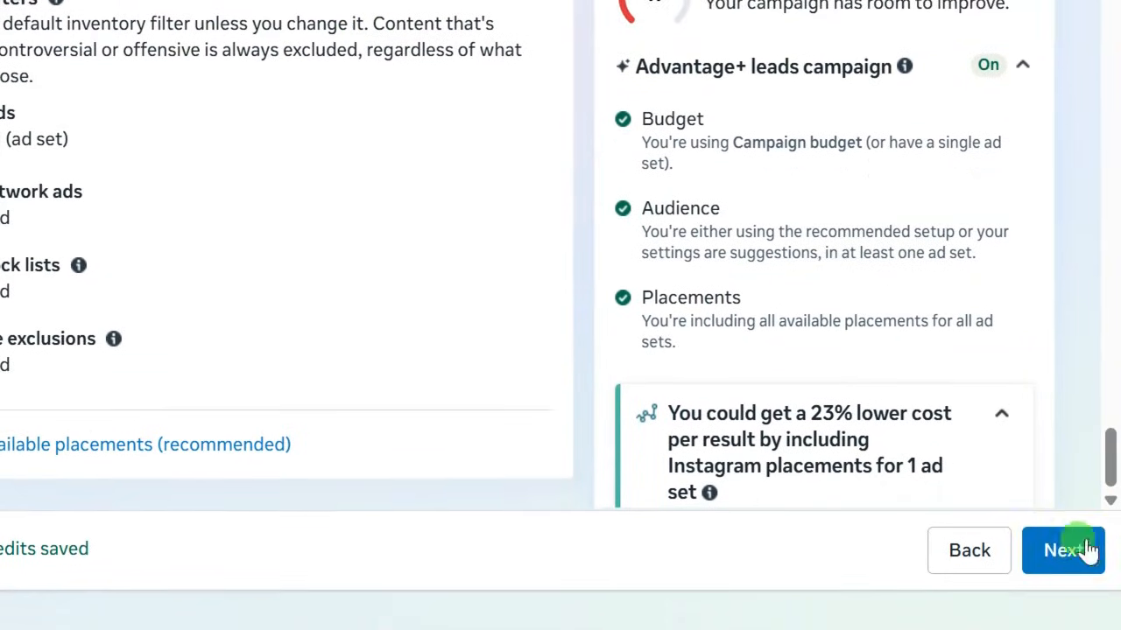
click(1079, 549)
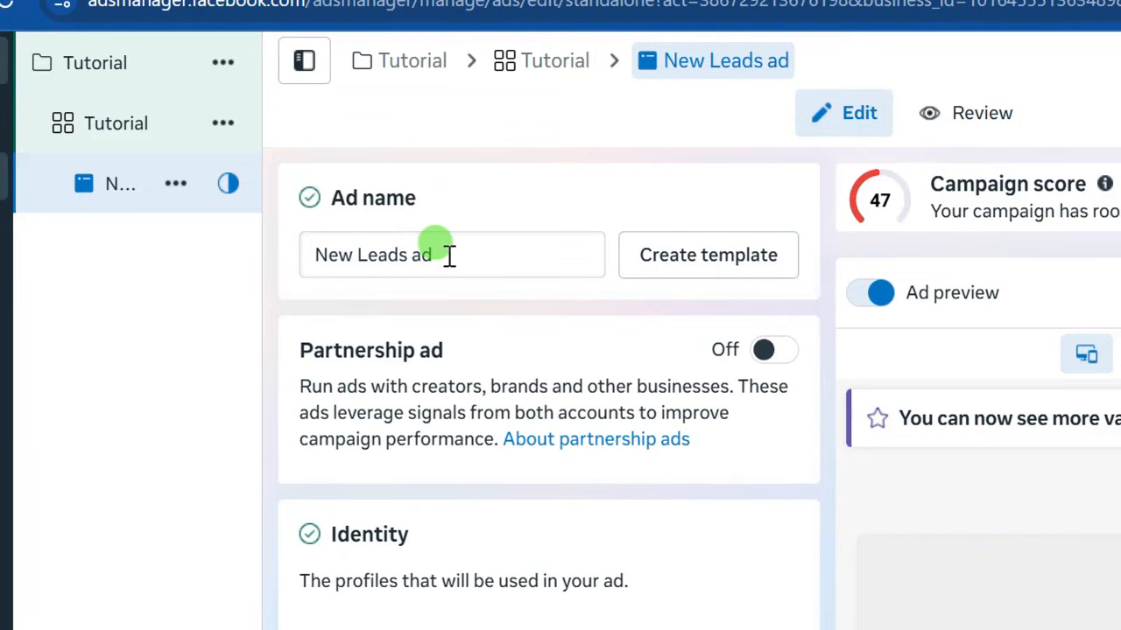
Rename the ad as Tutorial.
drag(455, 254, 333, 253)
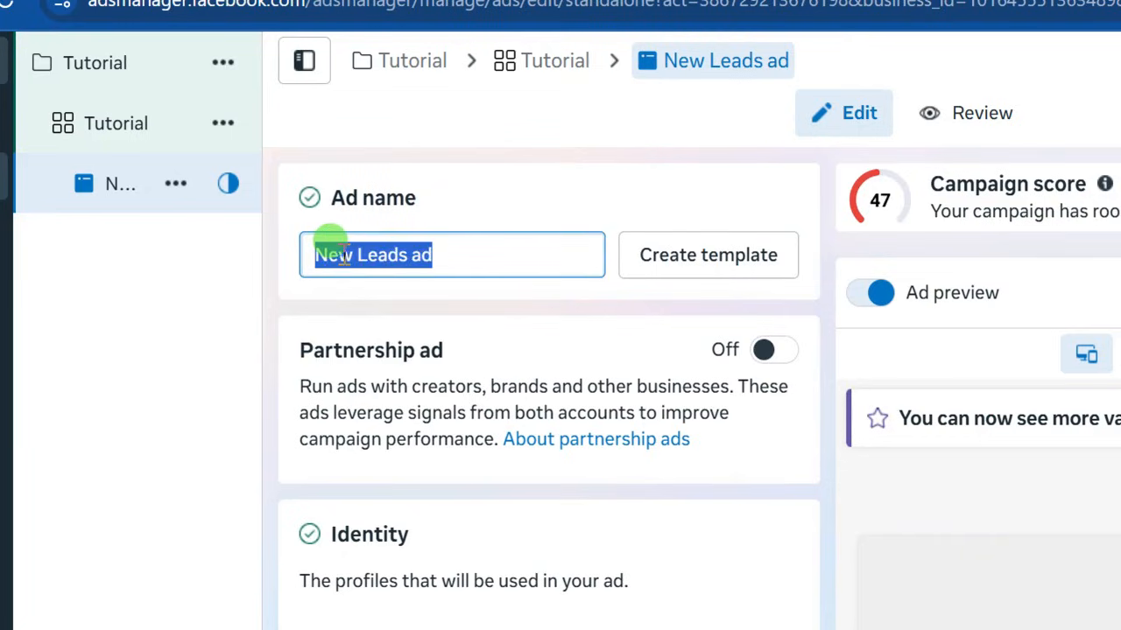
right_click(341, 255)
click(396, 398)
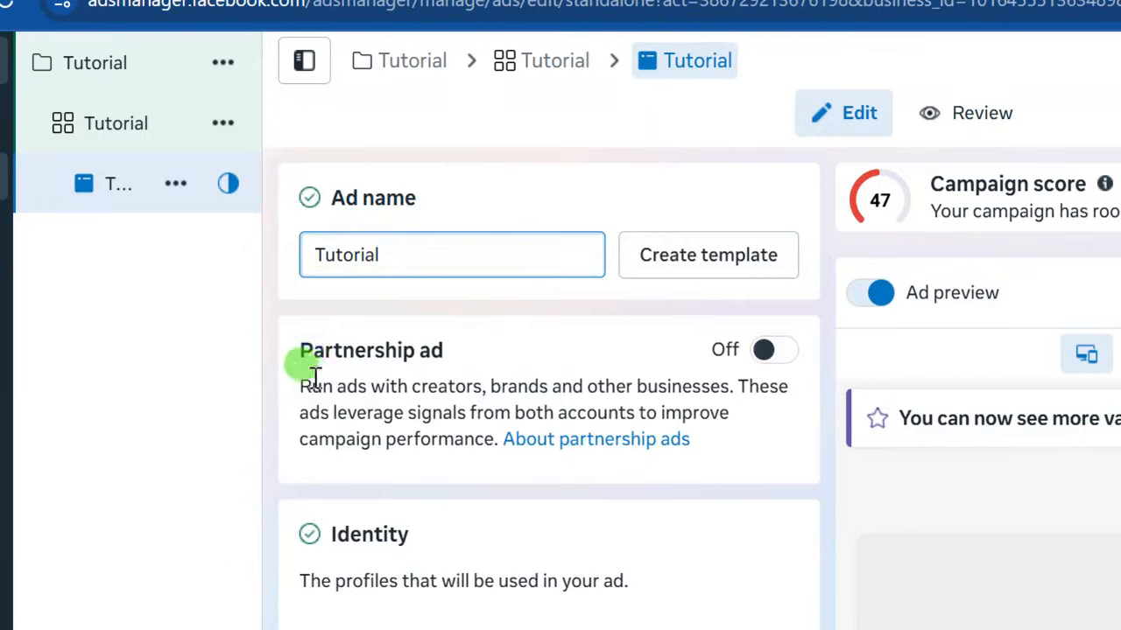
scroll(300, 368, down, 3)
scroll(352, 240, up, 3)
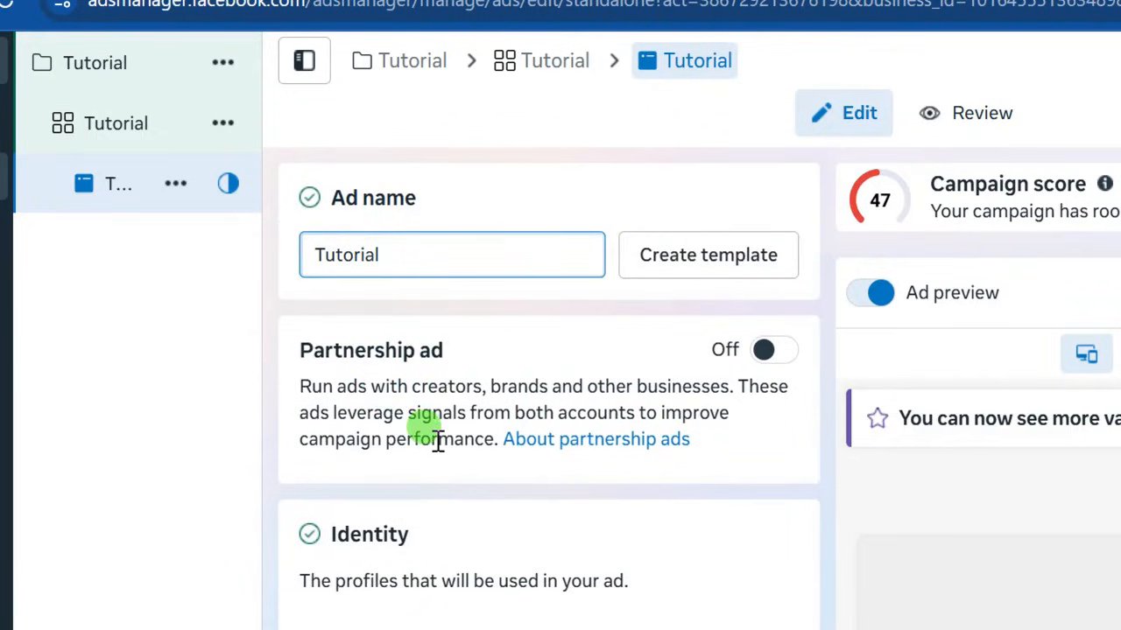
Review the ad's identity and format settings and view the ad setup choices, leaving Create ad selected.
scroll(387, 350, down, 3)
scroll(420, 447, down, 2)
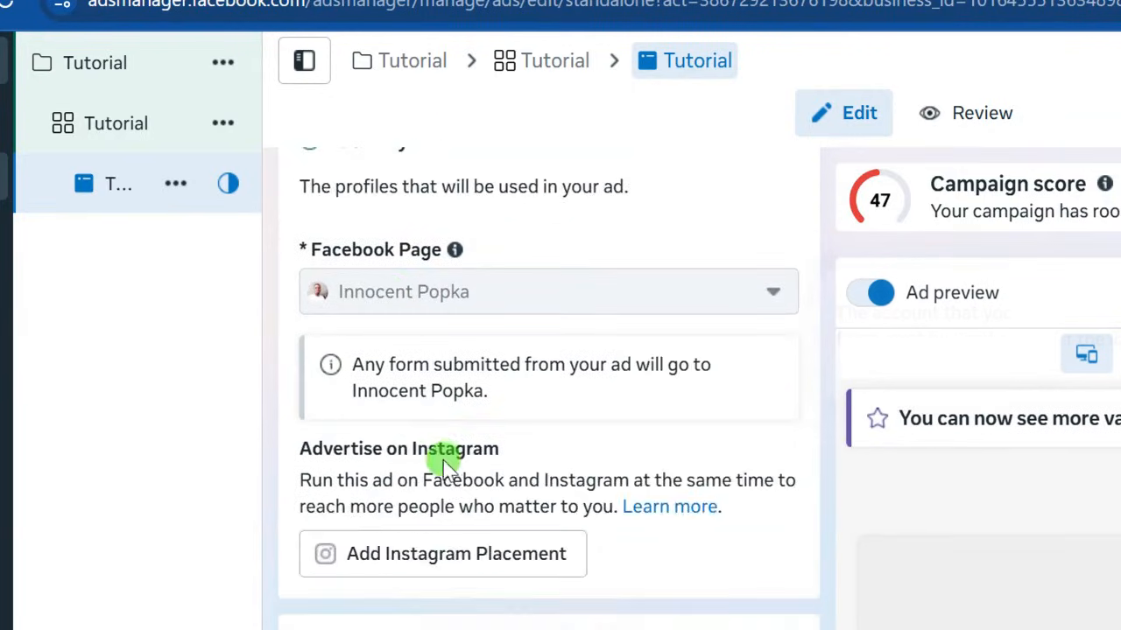
scroll(446, 465, down, 6)
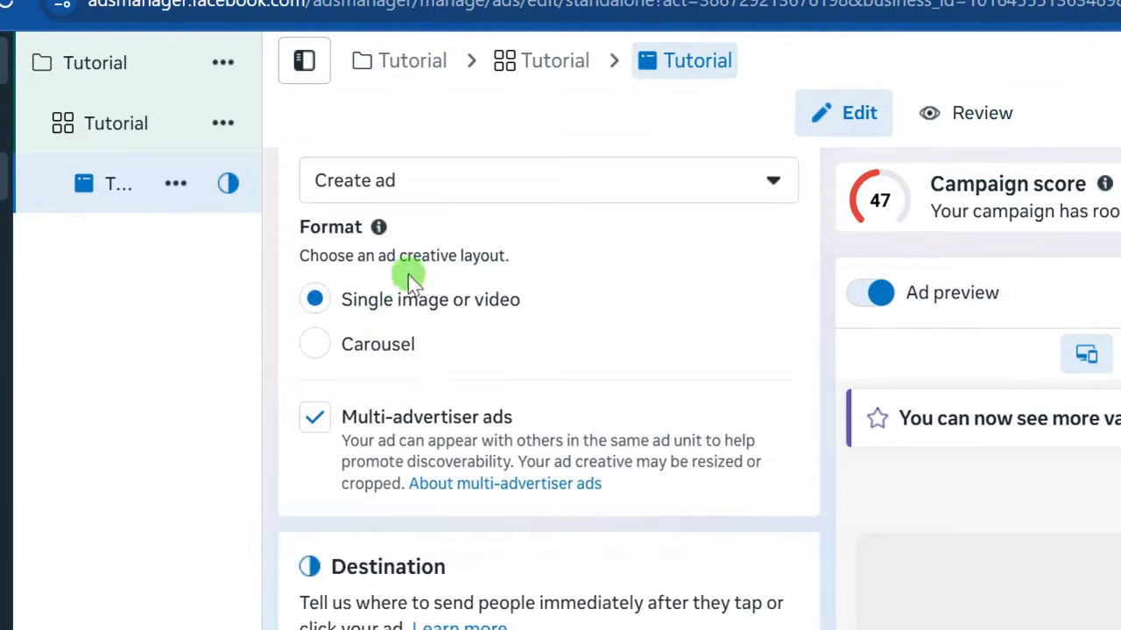
scroll(410, 278, up, 2)
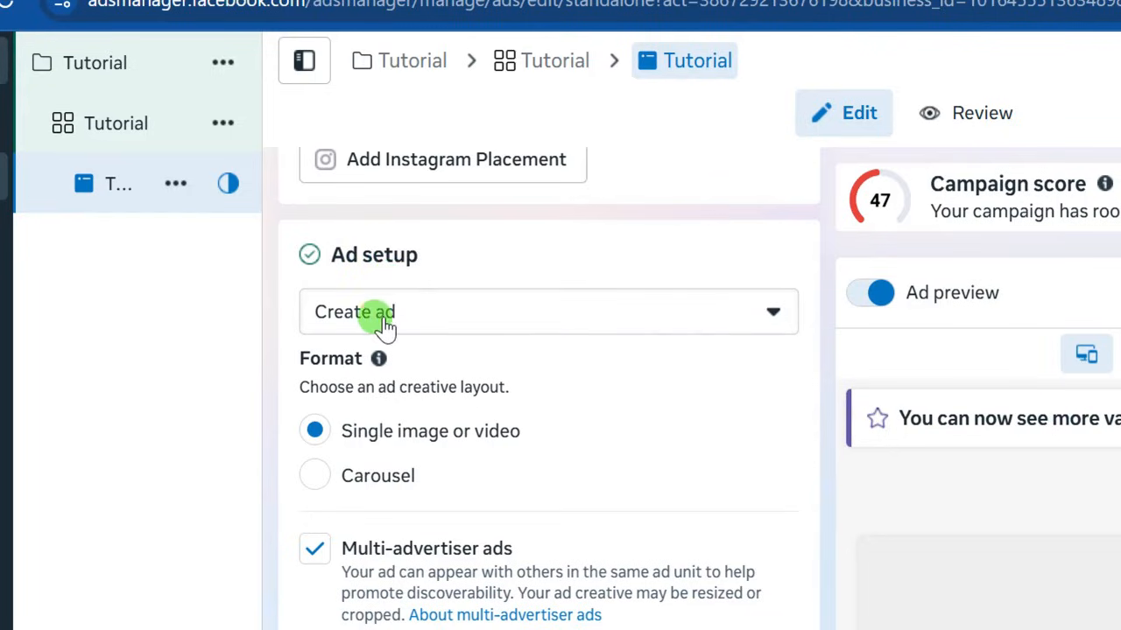
click(771, 316)
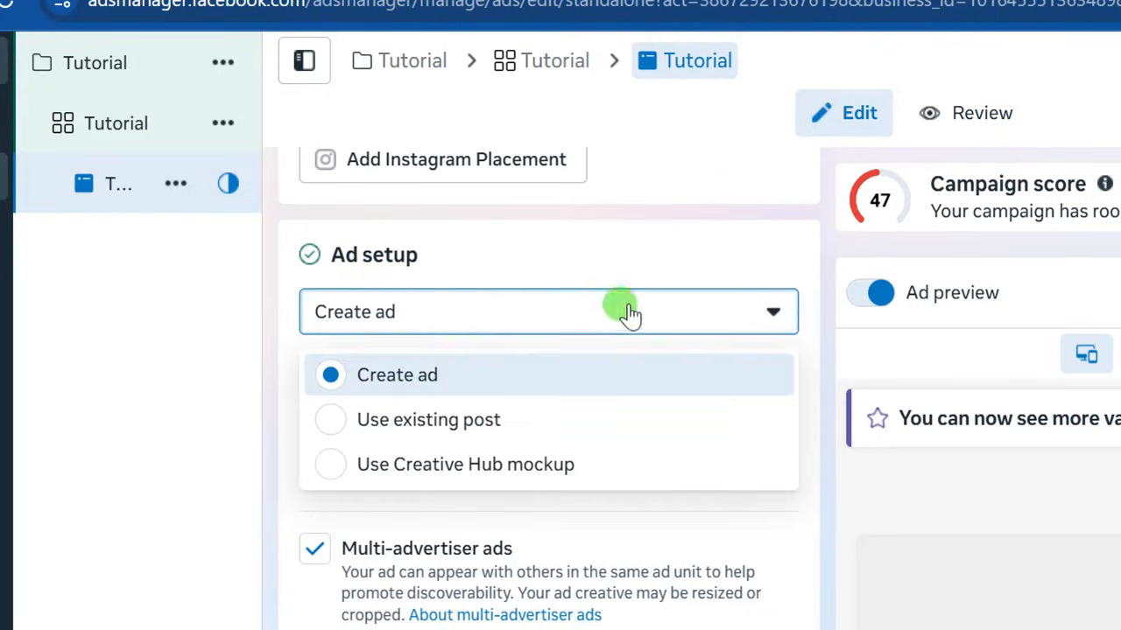
click(272, 333)
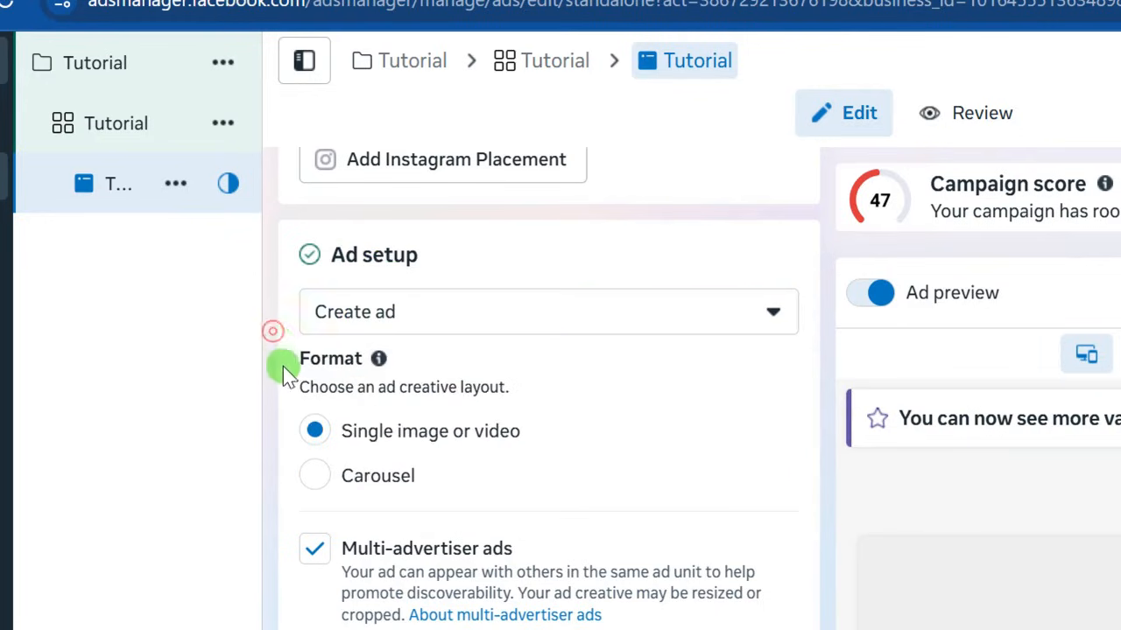
View the media types offered for setting up the ad creative and return to the ad setup section.
scroll(288, 394, down, 5)
scroll(310, 418, down, 9)
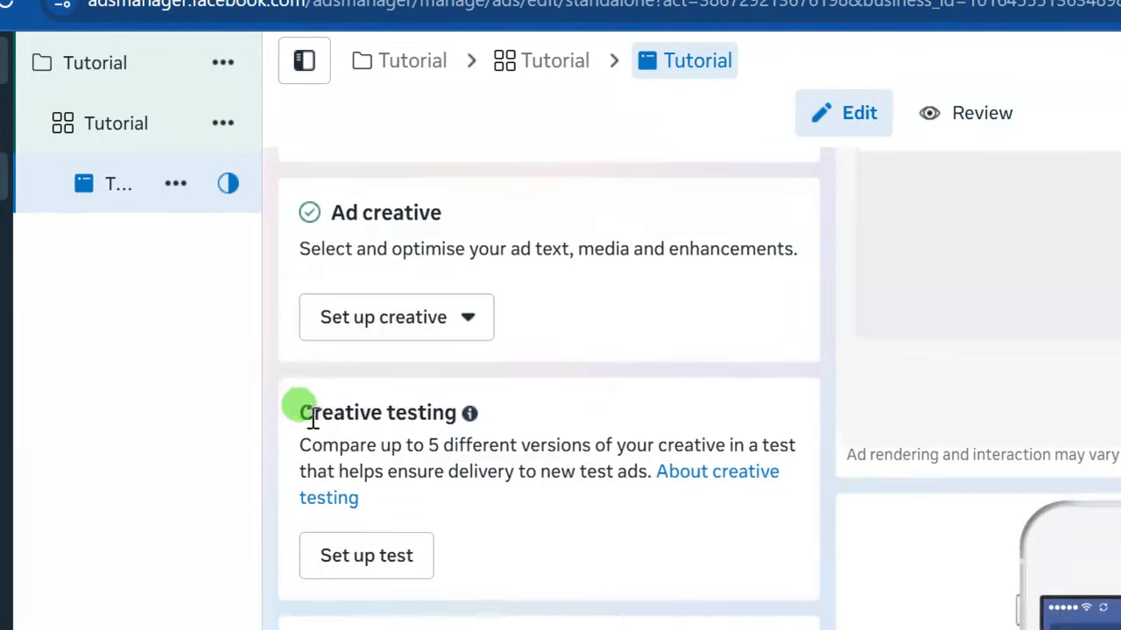
click(382, 318)
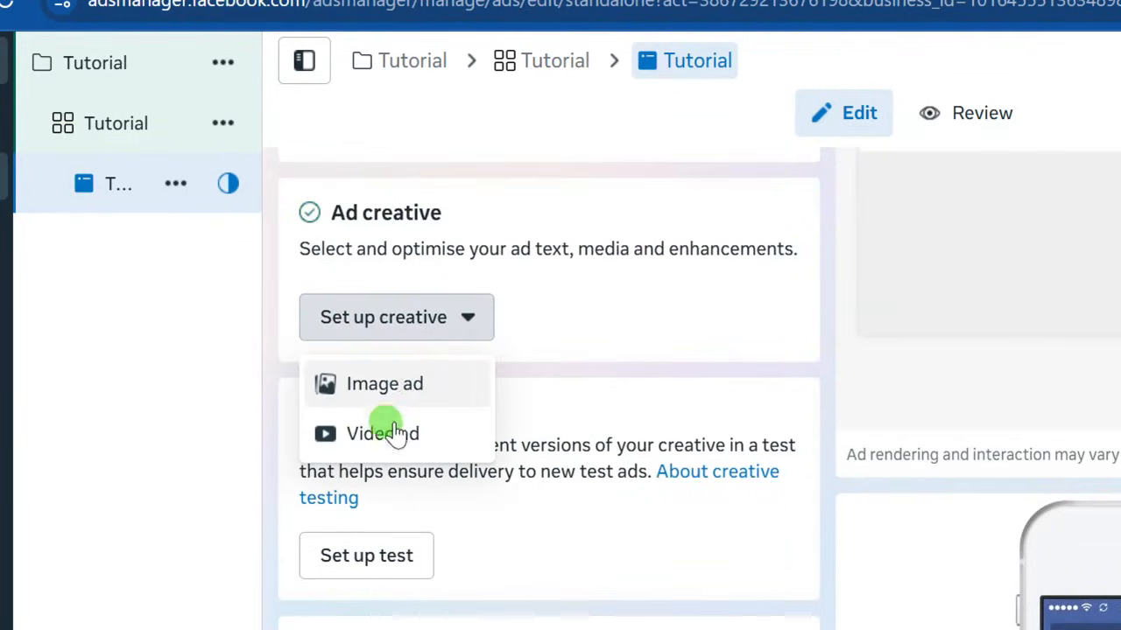
scroll(279, 374, up, 10)
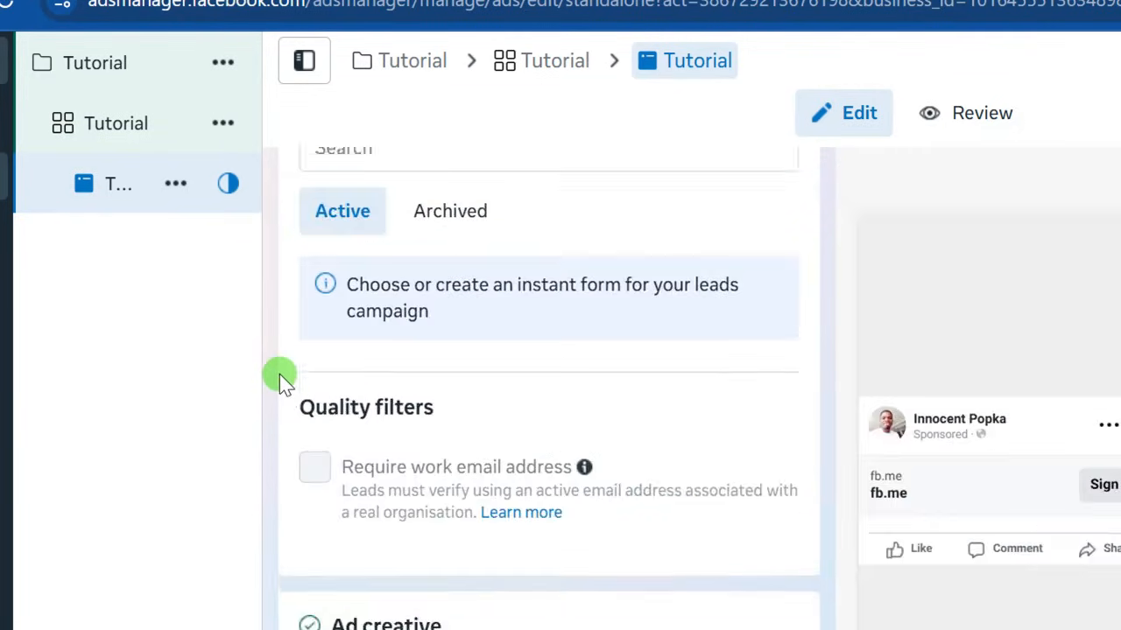
scroll(280, 376, up, 3)
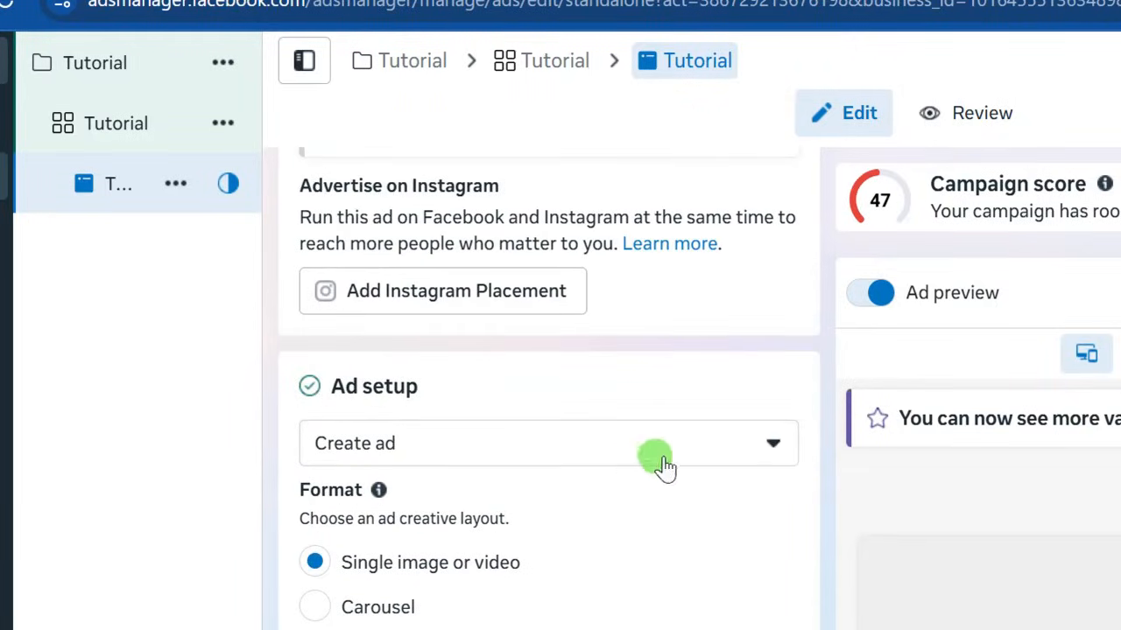
Set the ad setup to Use existing post and turn off Multi-advertiser ads.
click(775, 444)
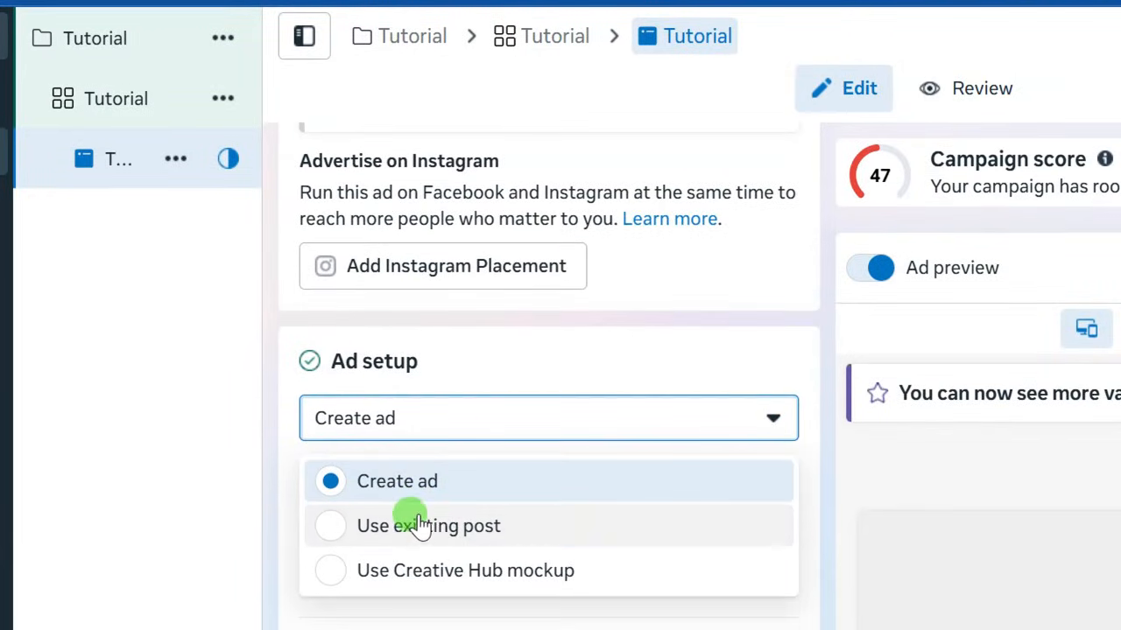
click(412, 551)
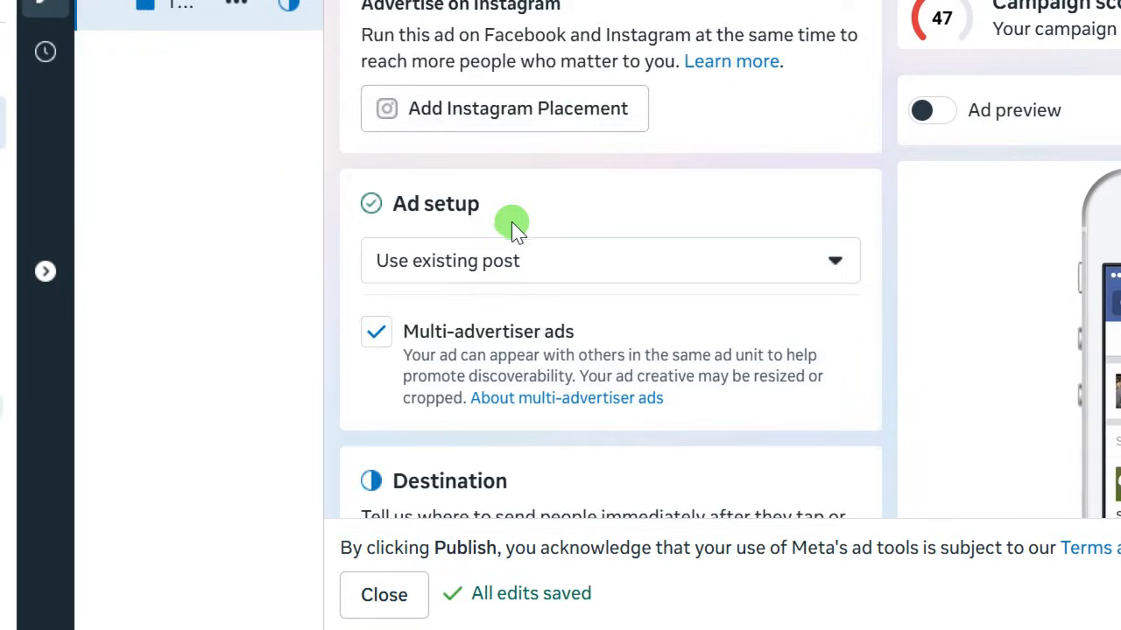
scroll(449, 383, down, 2)
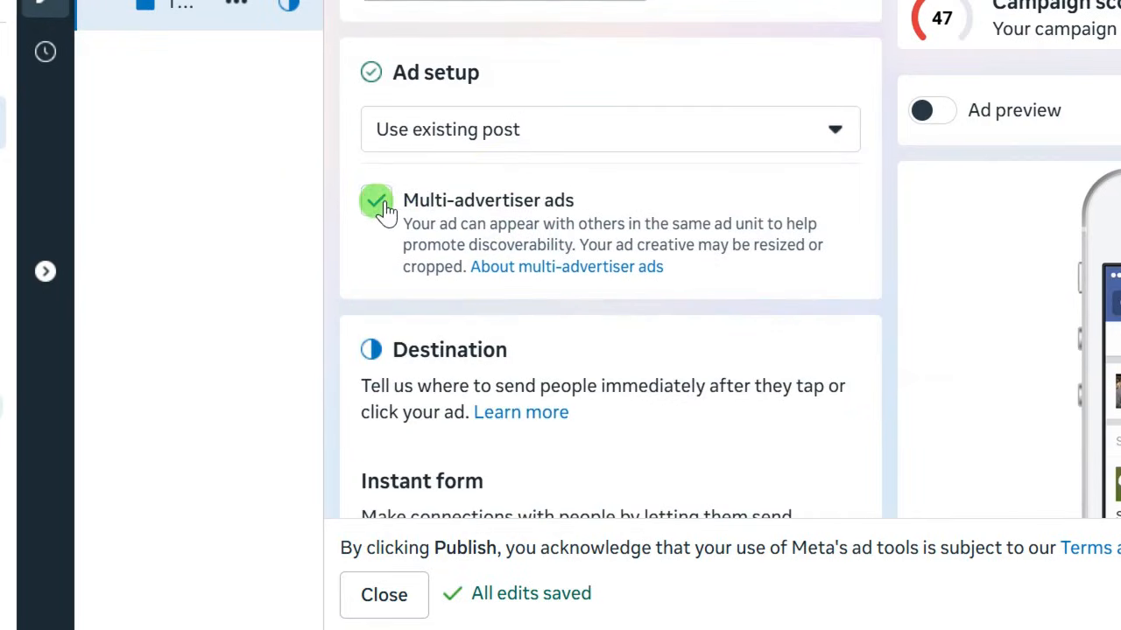
click(384, 206)
scroll(350, 303, down, 3)
scroll(349, 304, up, 4)
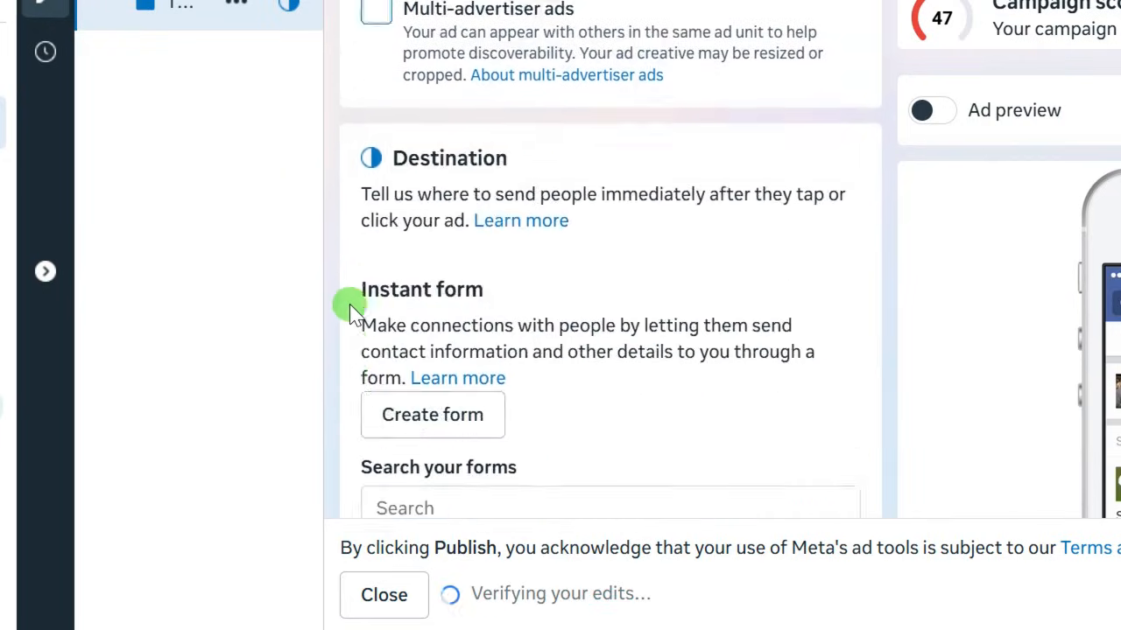
Start a new instant form for the ad's destination and name it tutorial.
scroll(350, 304, down, 3)
scroll(418, 185, down, 3)
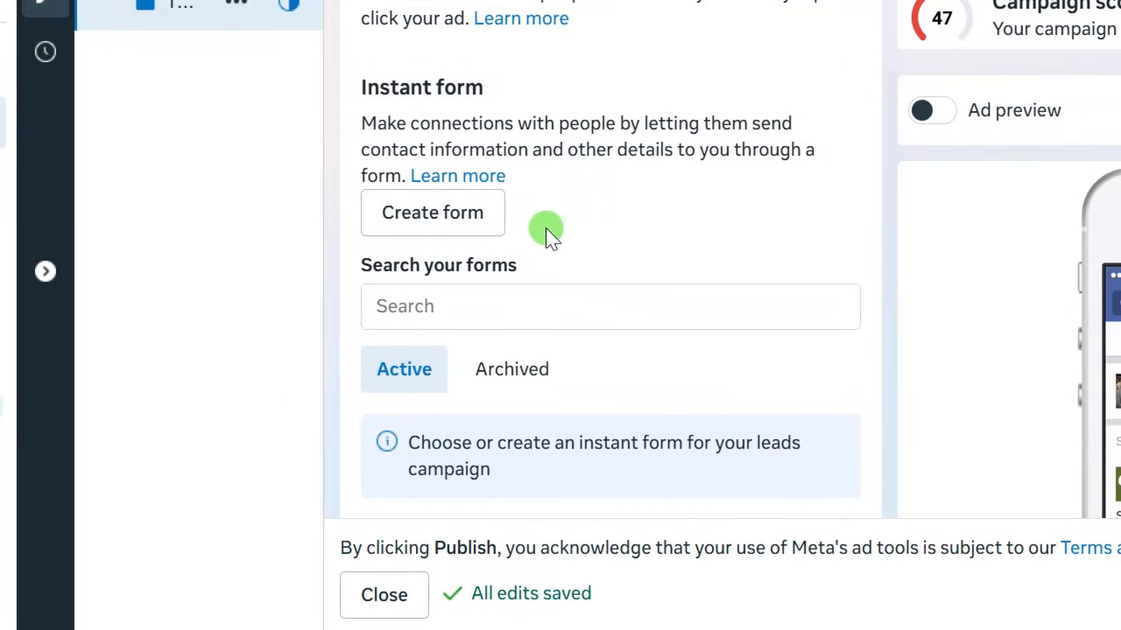
click(425, 219)
drag(613, 237, 333, 238)
text(tutorial)
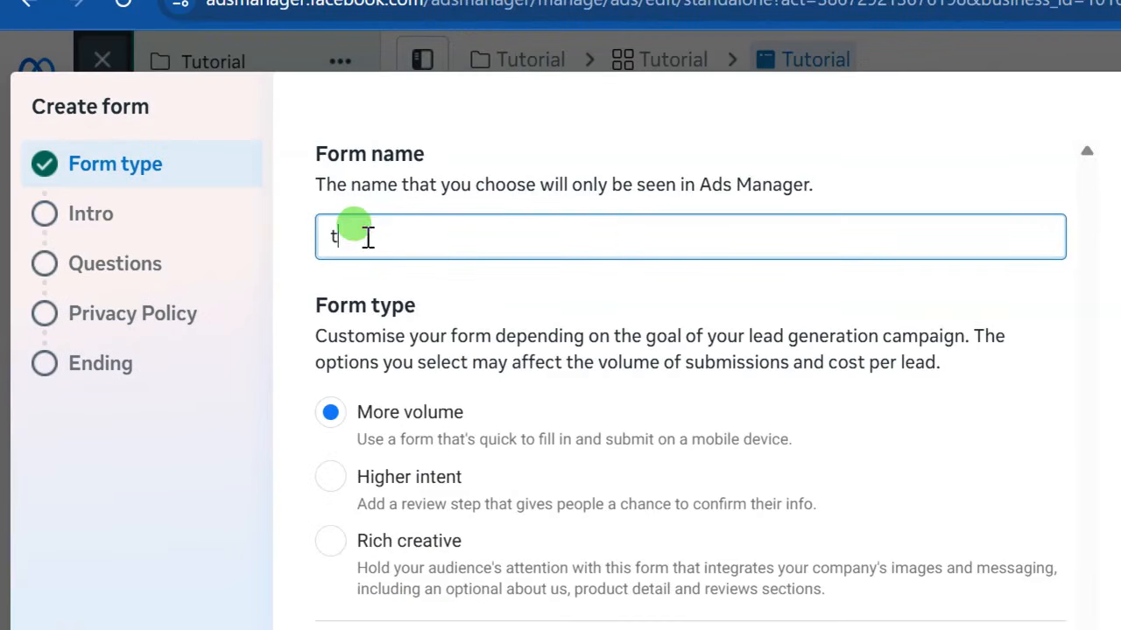
Review the form type, flexible delivery and preview, keeping More volume and Optimised, and continue to the form's Intro.
scroll(488, 513, down, 2)
scroll(513, 437, up, 2)
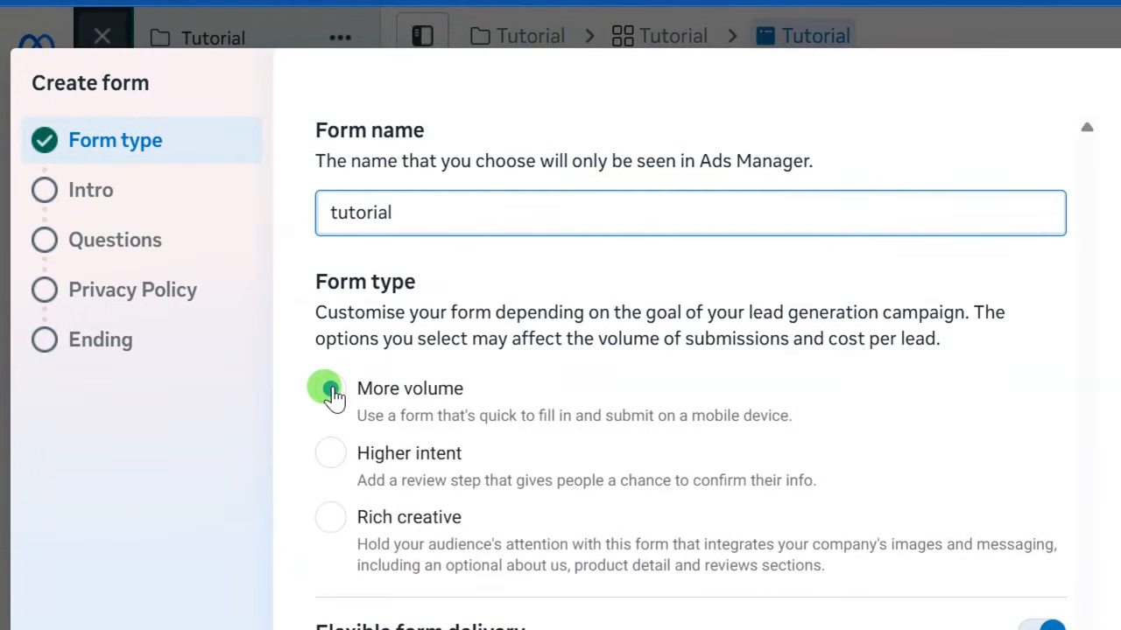
scroll(350, 350, down, 3)
scroll(333, 262, up, 2)
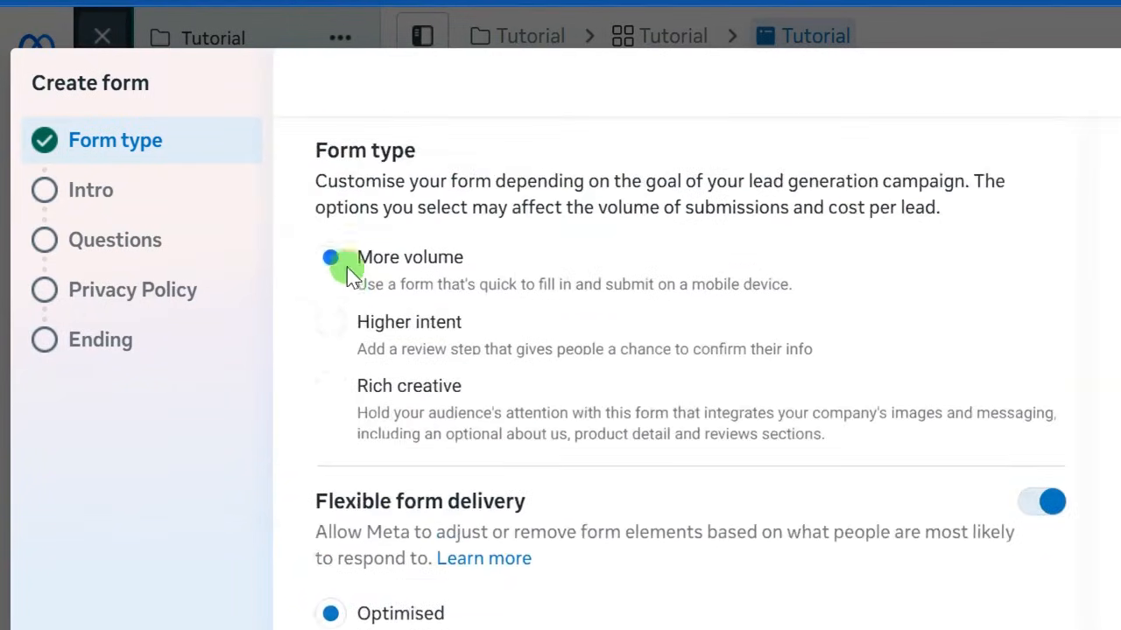
scroll(396, 367, down, 2)
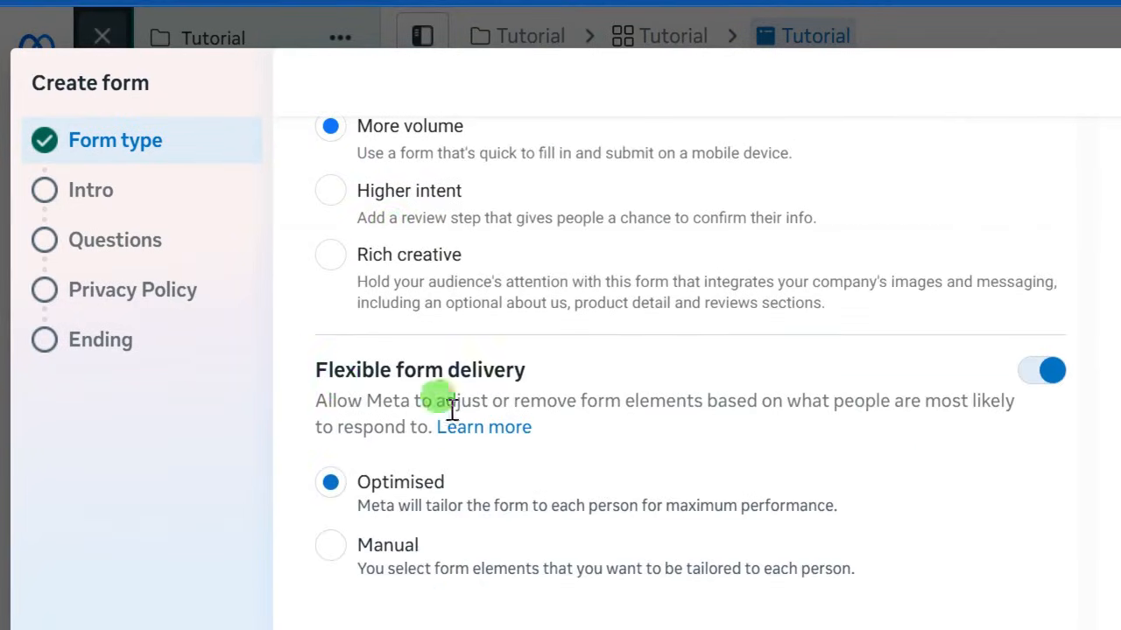
scroll(411, 534, down, 1)
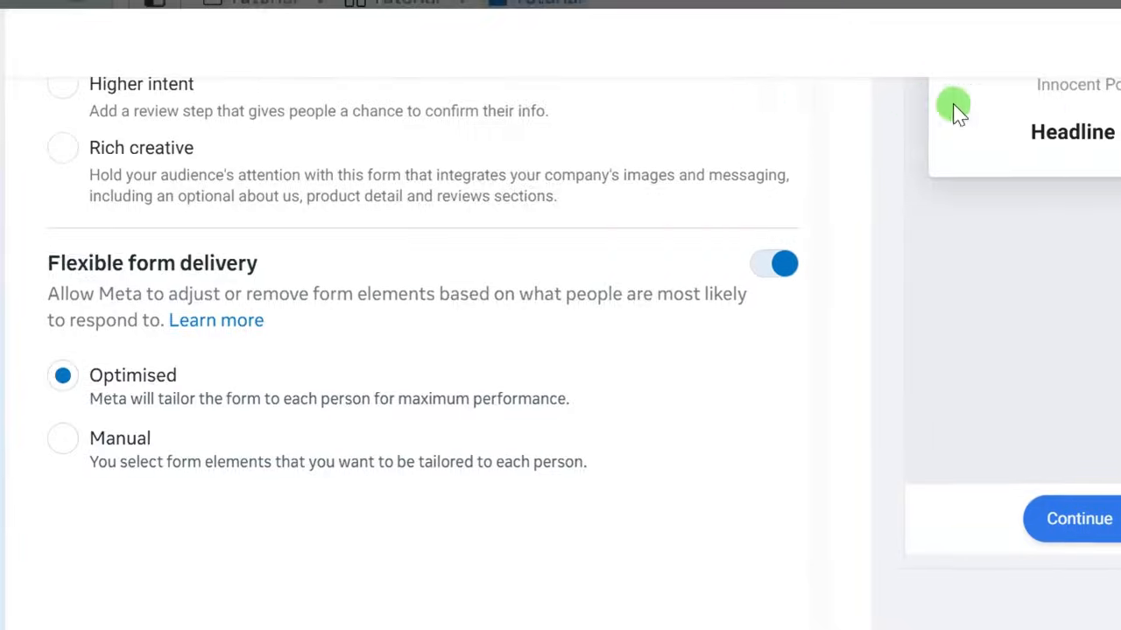
scroll(963, 95, up, 4)
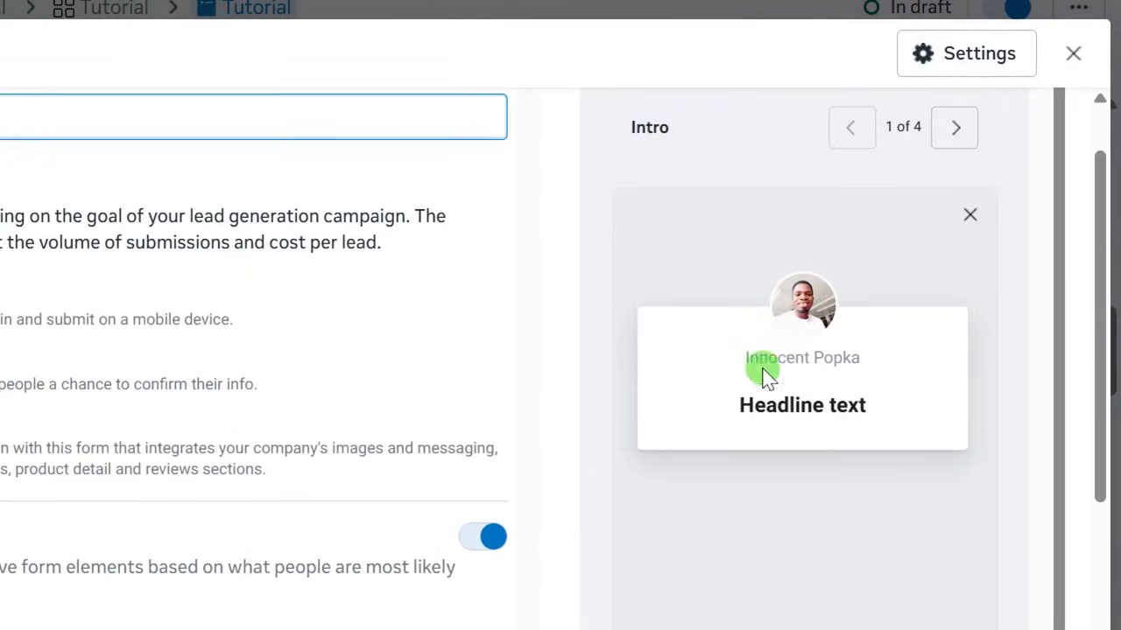
scroll(790, 394, down, 1)
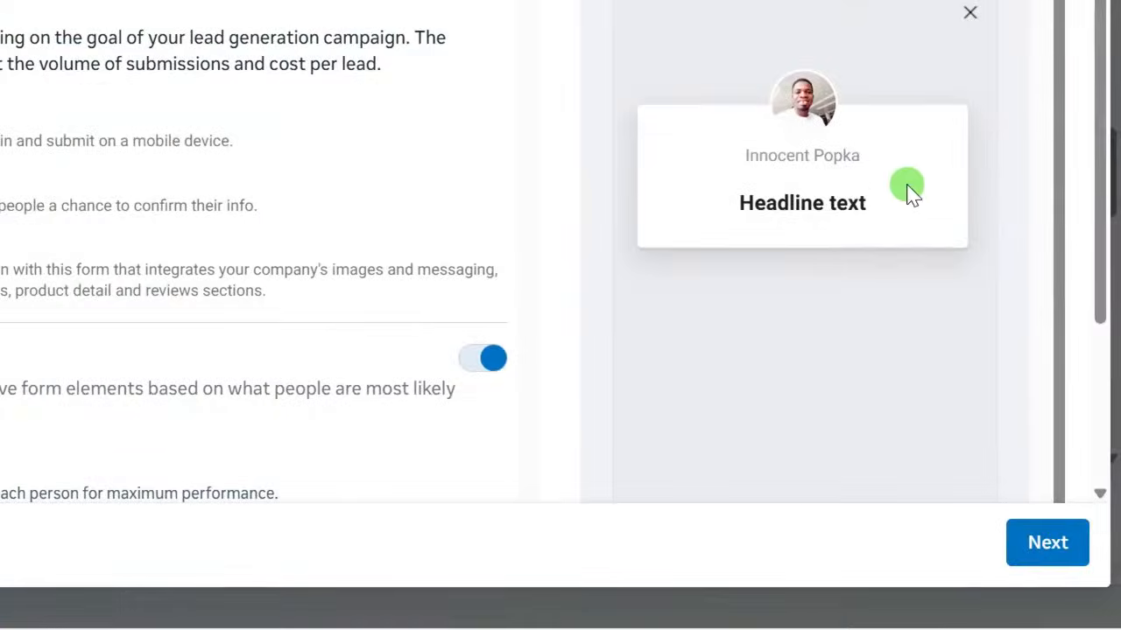
click(1047, 565)
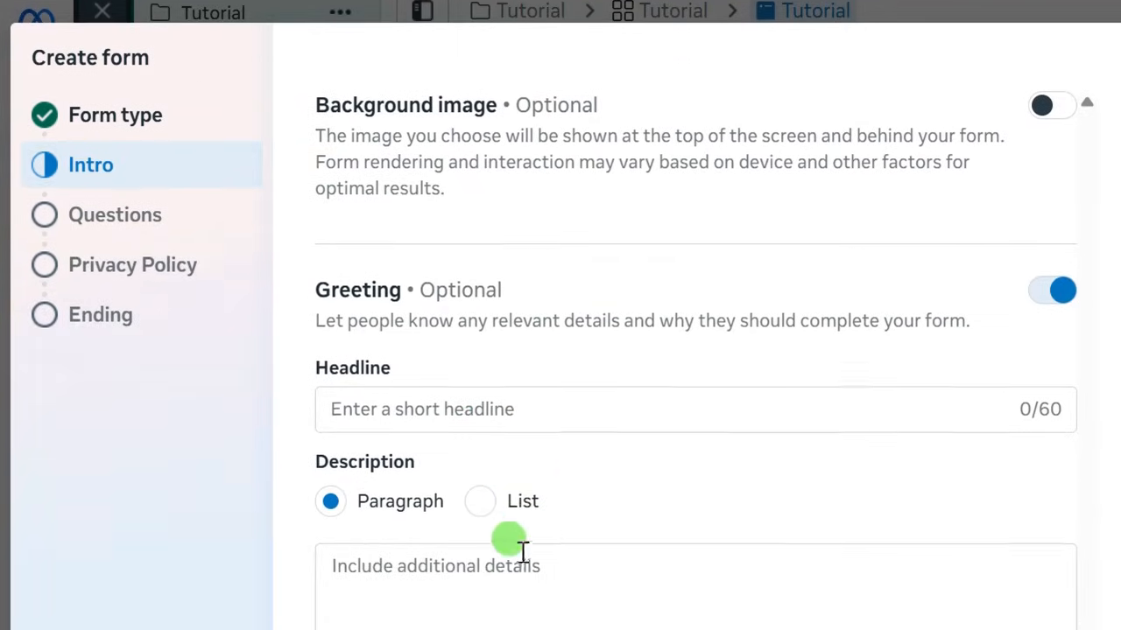
Open ChatGPT in a new browser tab and ask for the information needed for a Facebook lead instant form promoting Social Media Ads one-on-one training.
click(365, 378)
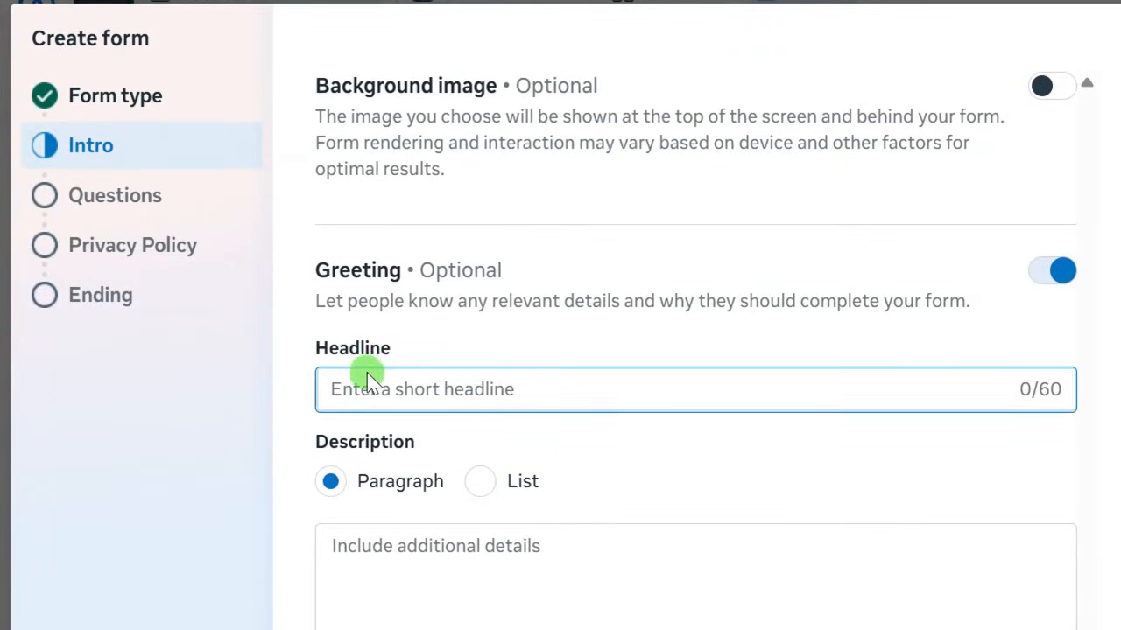
scroll(359, 332, down, 2)
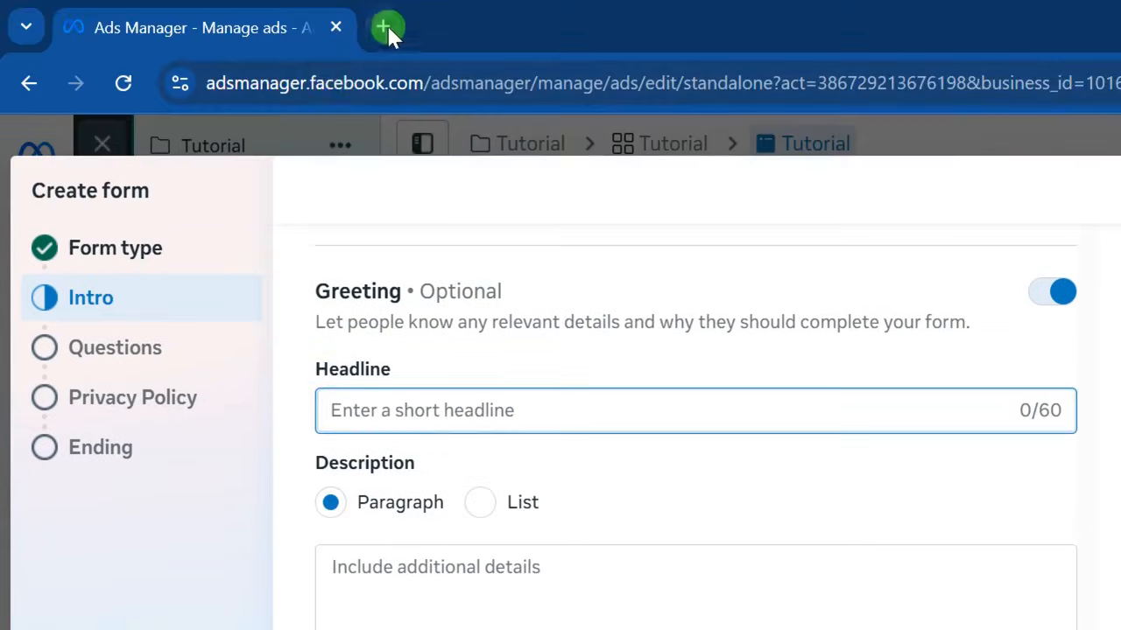
click(386, 26)
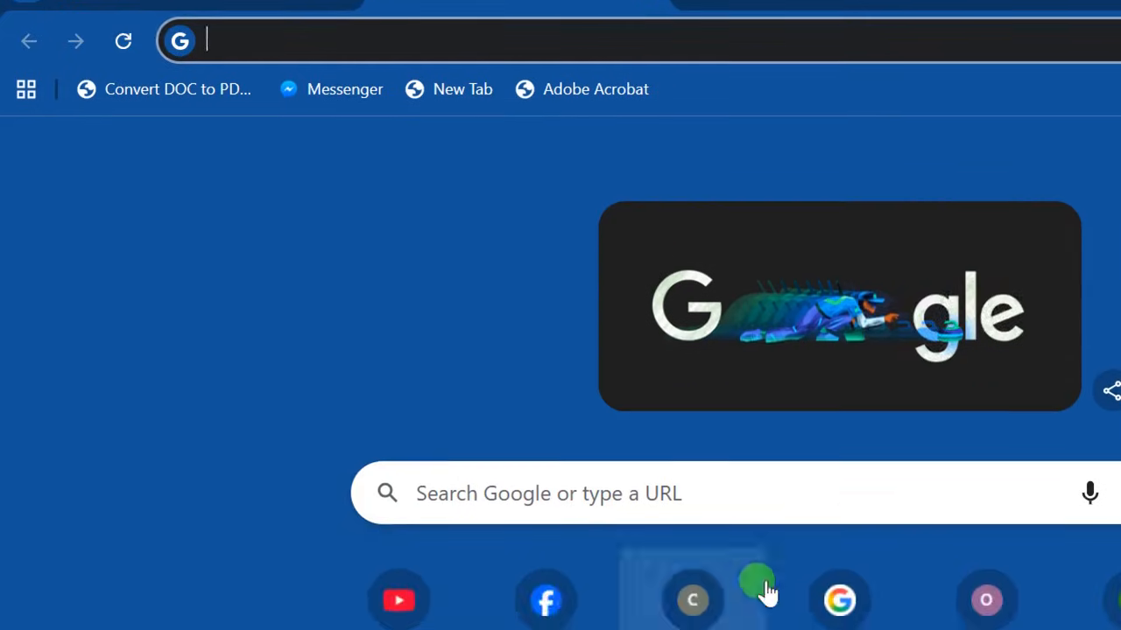
click(437, 85)
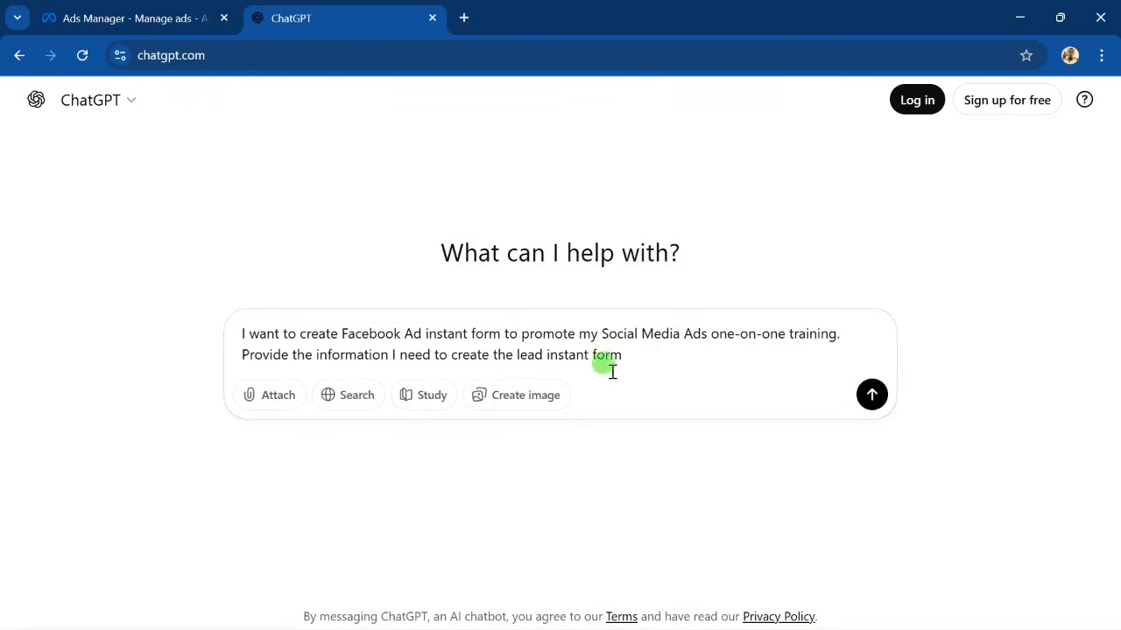
click(871, 394)
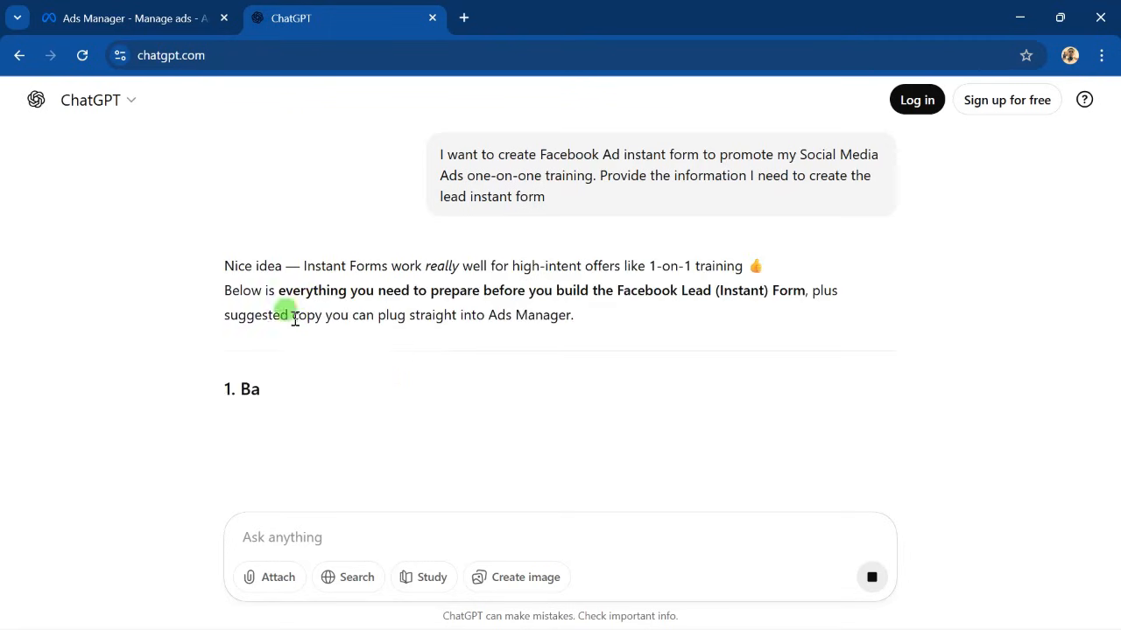
scroll(420, 372, down, 2)
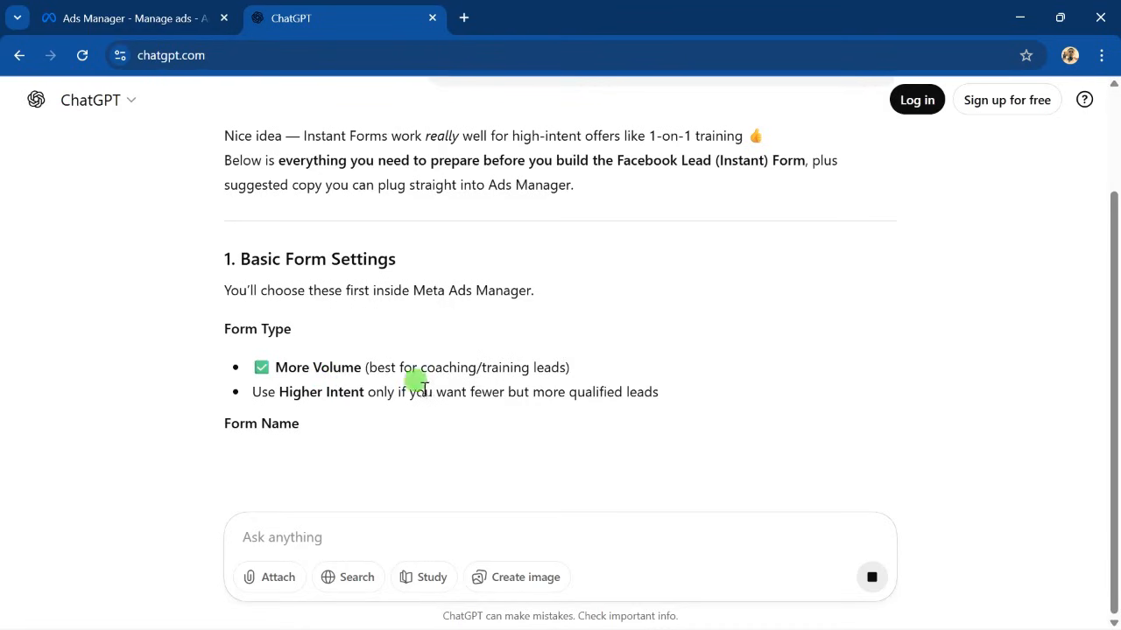
scroll(350, 412, down, 3)
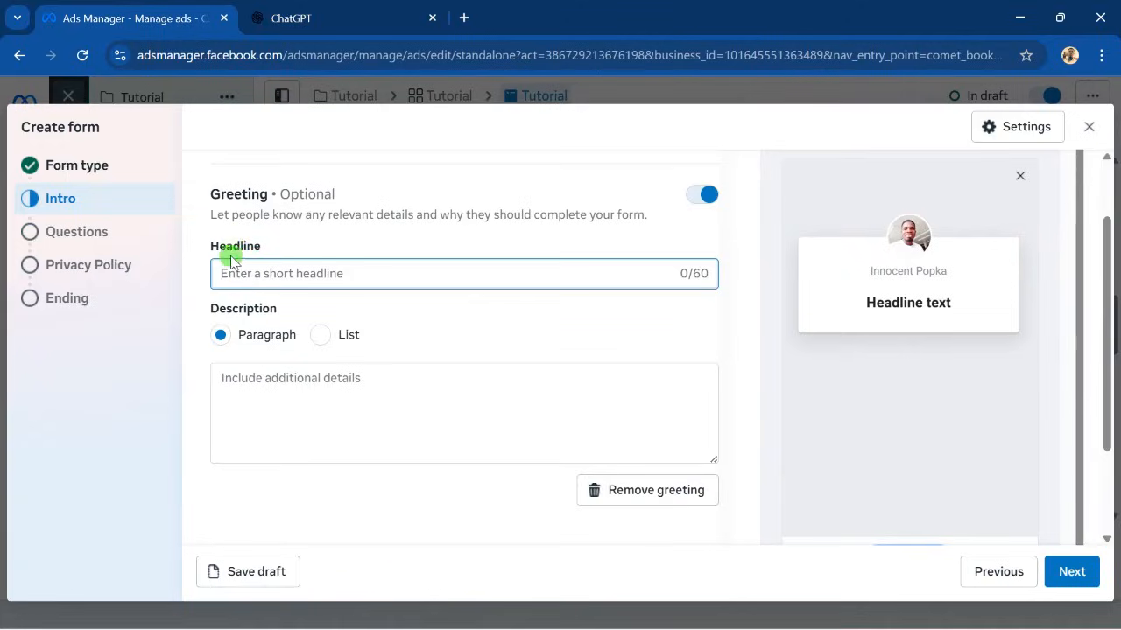
Copy "Get Personal Coaching for High-Converting Social Media Ads" from the ChatGPT answer into the form greeting's headline in Ads Manager.
click(338, 18)
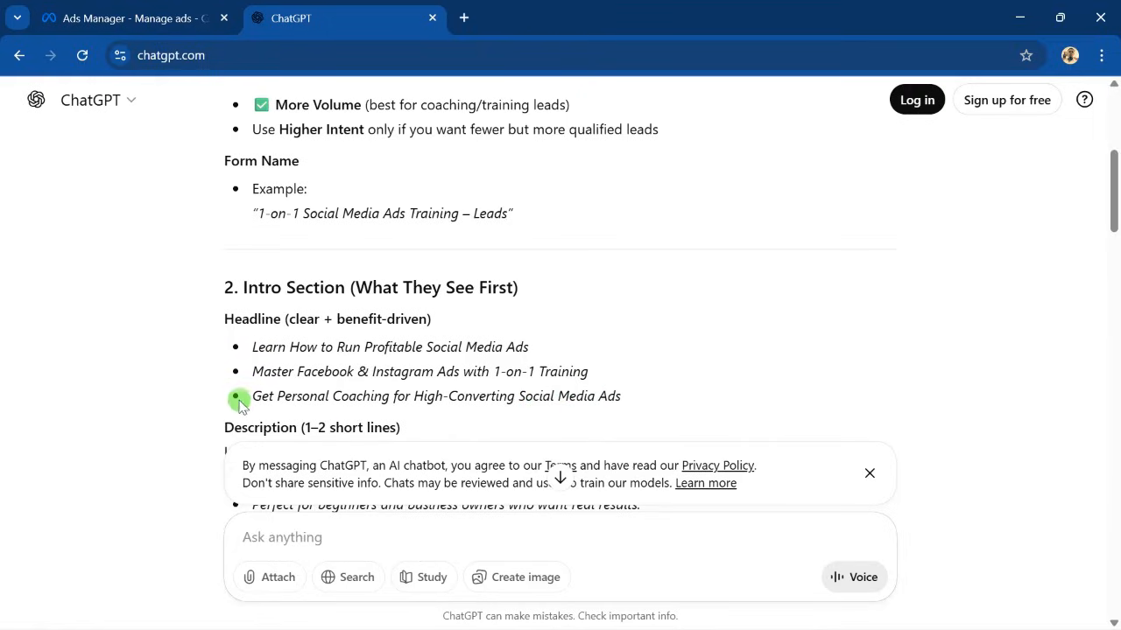
drag(254, 397, 650, 405)
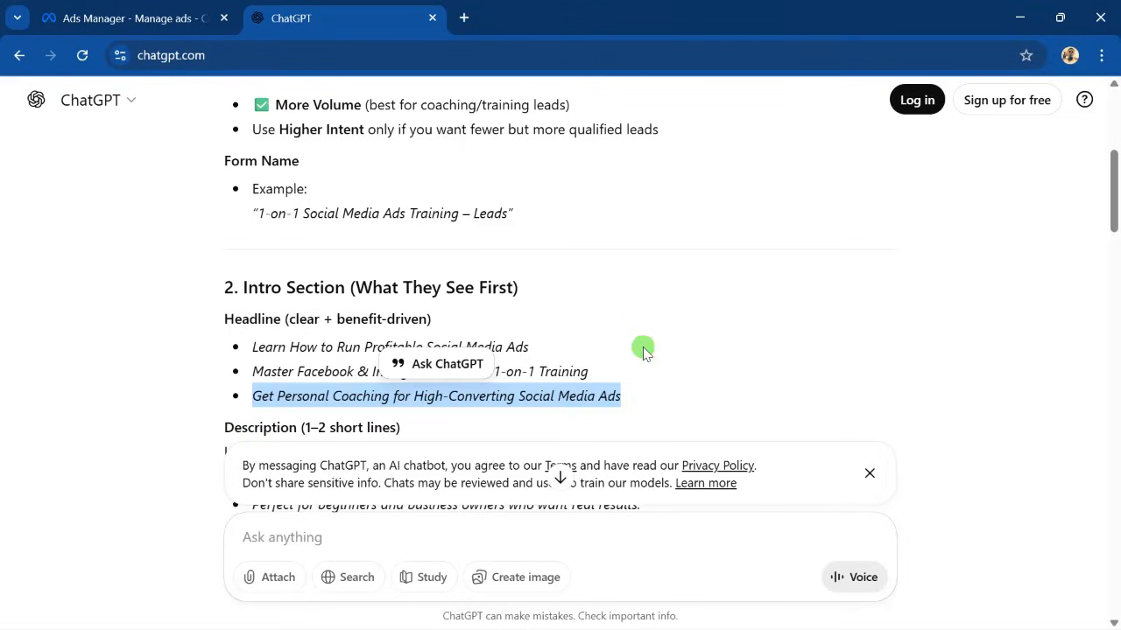
click(537, 345)
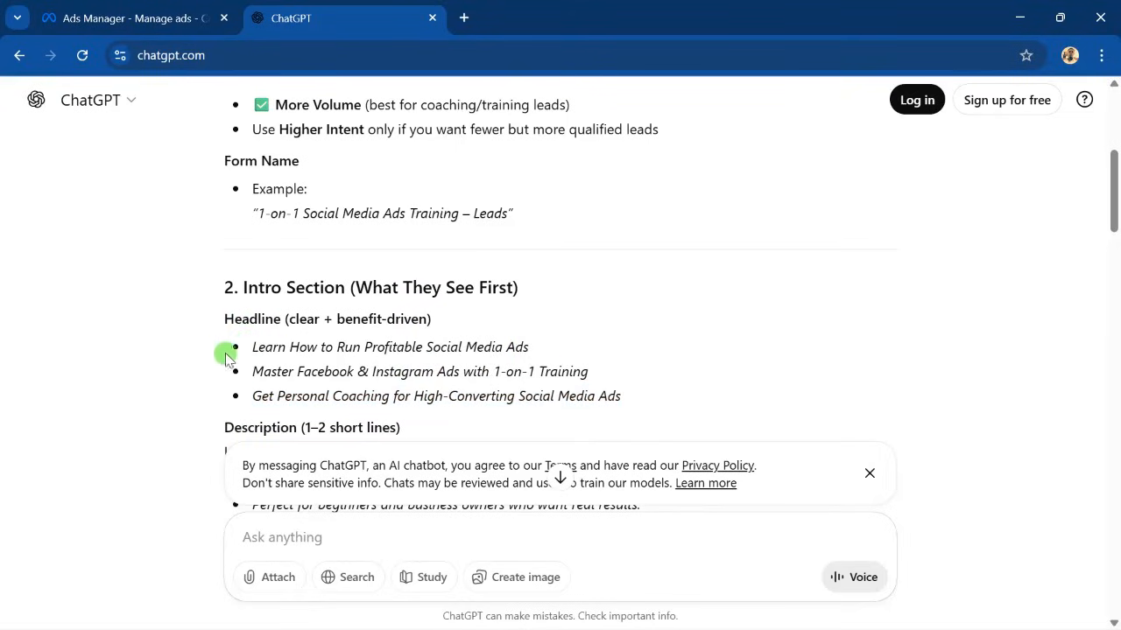
drag(254, 395, 592, 385)
right_click(606, 420)
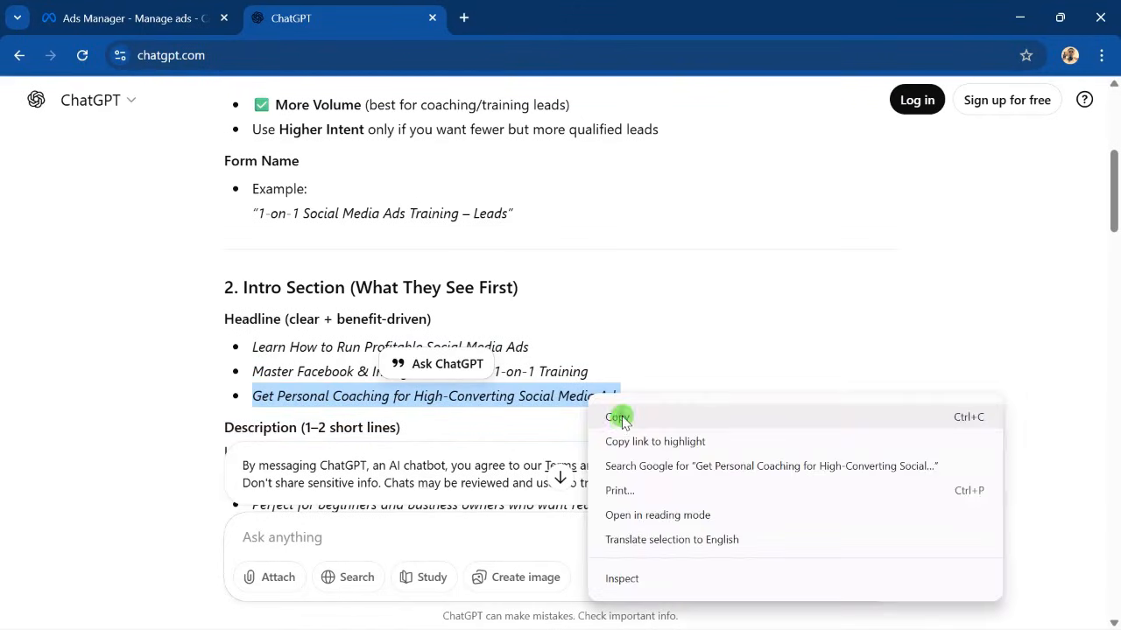
click(619, 418)
click(175, 16)
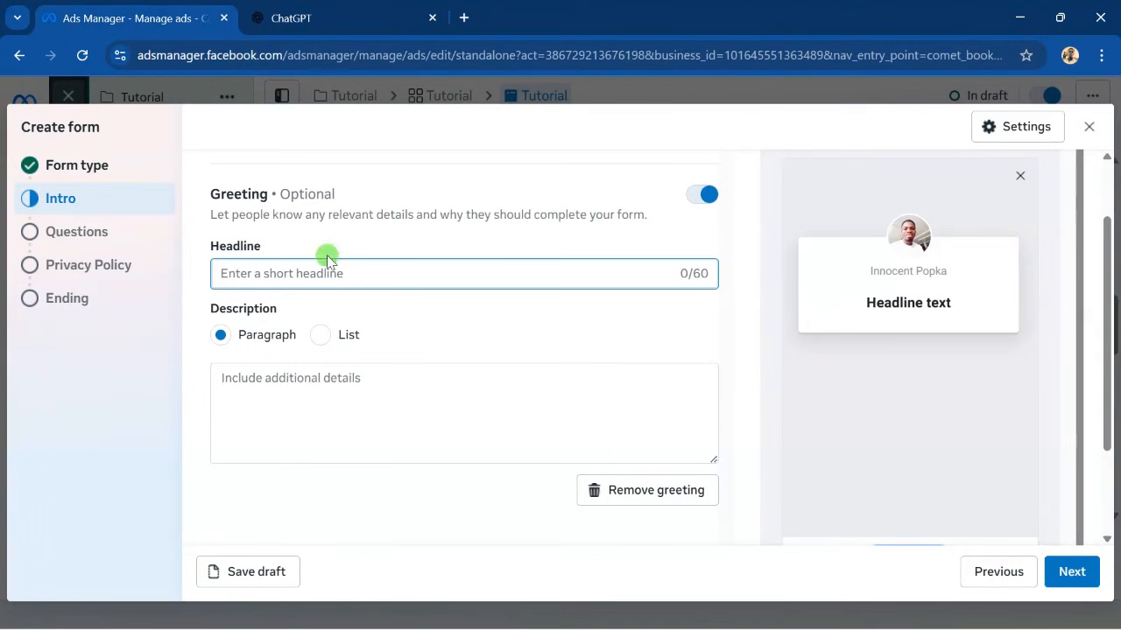
right_click(231, 267)
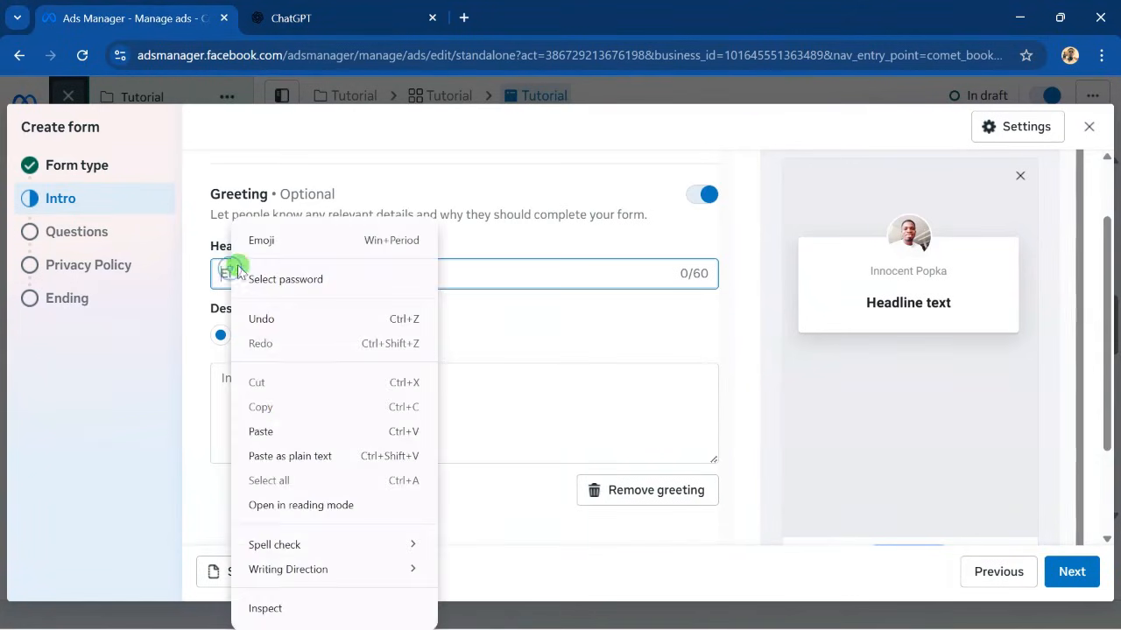
click(262, 432)
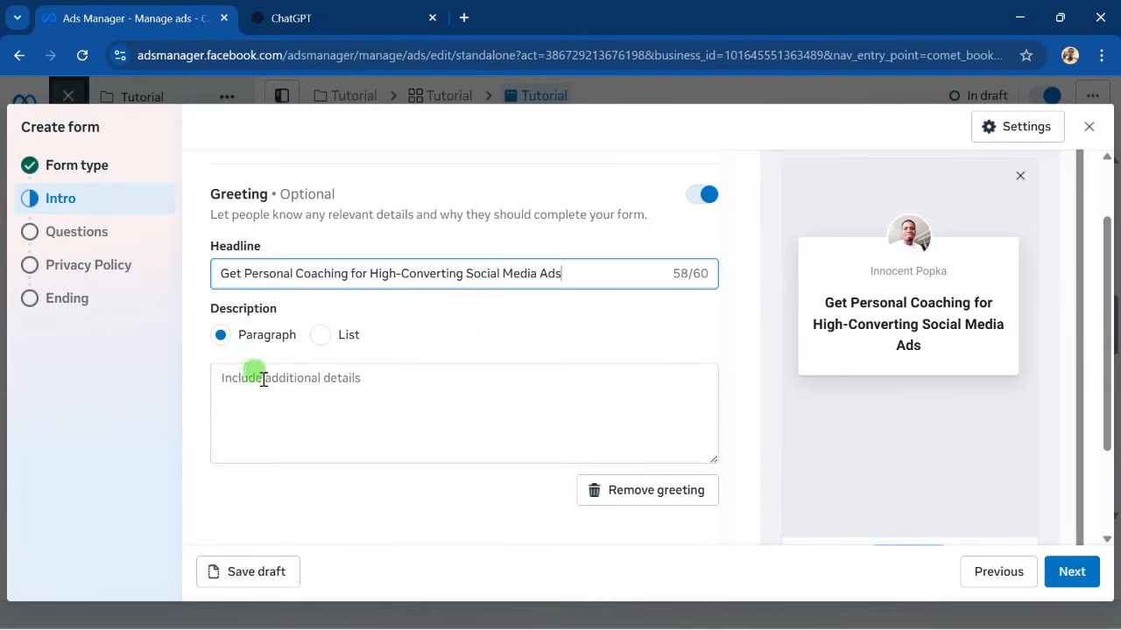
Copy both suggested description lines from the ChatGPT answer into the form greeting's paragraph description in Ads Manager.
click(233, 387)
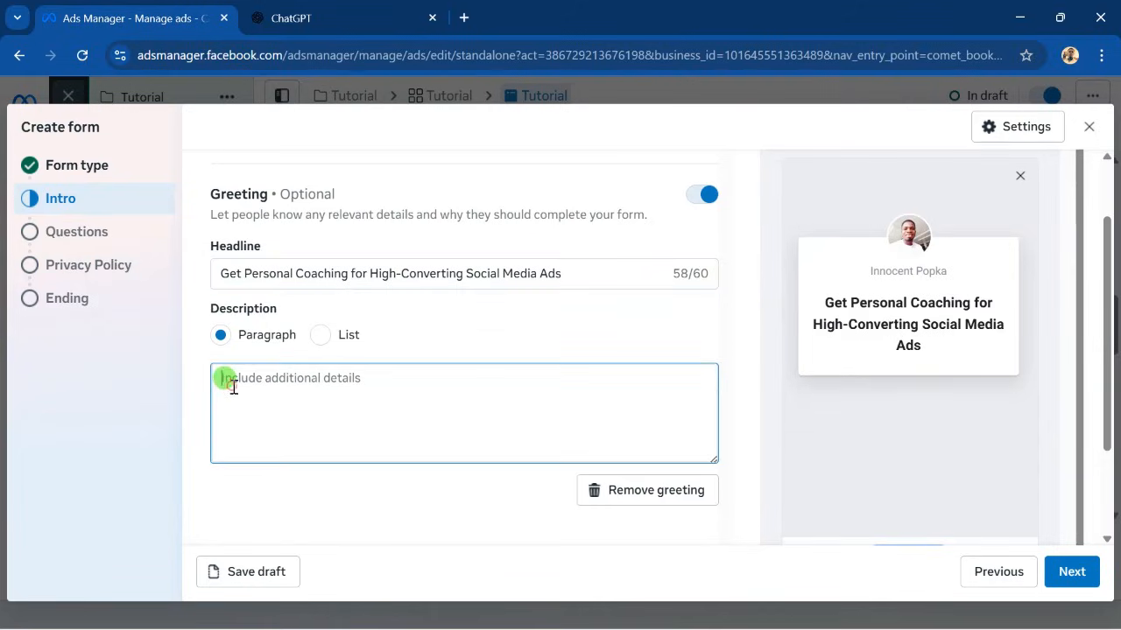
click(357, 18)
scroll(356, 390, down, 3)
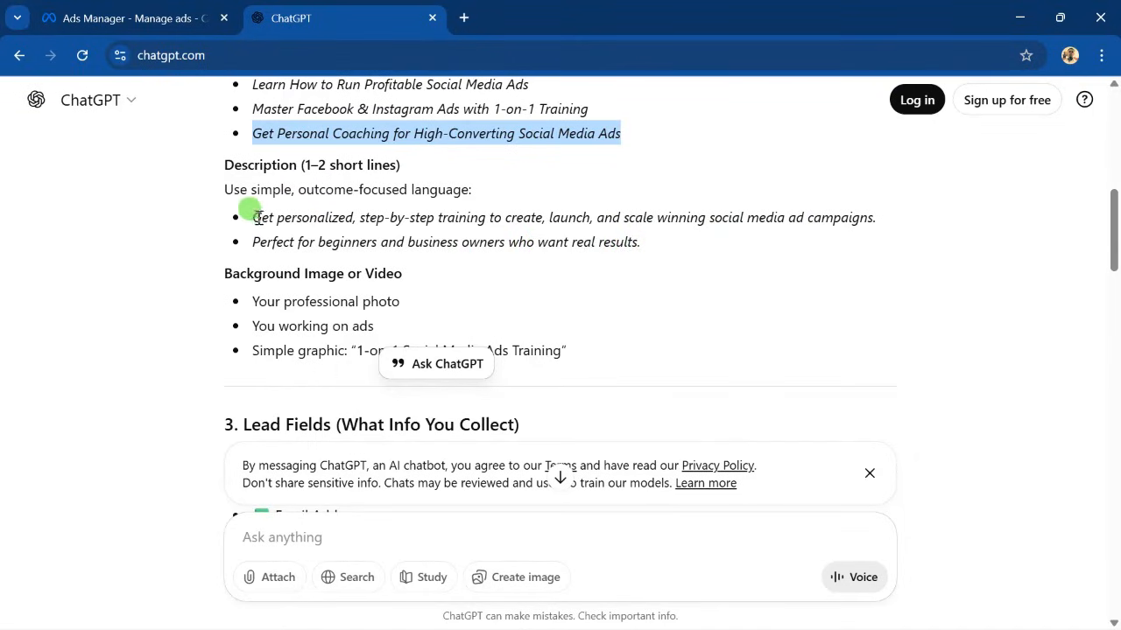
drag(251, 217, 644, 241)
right_click(617, 243)
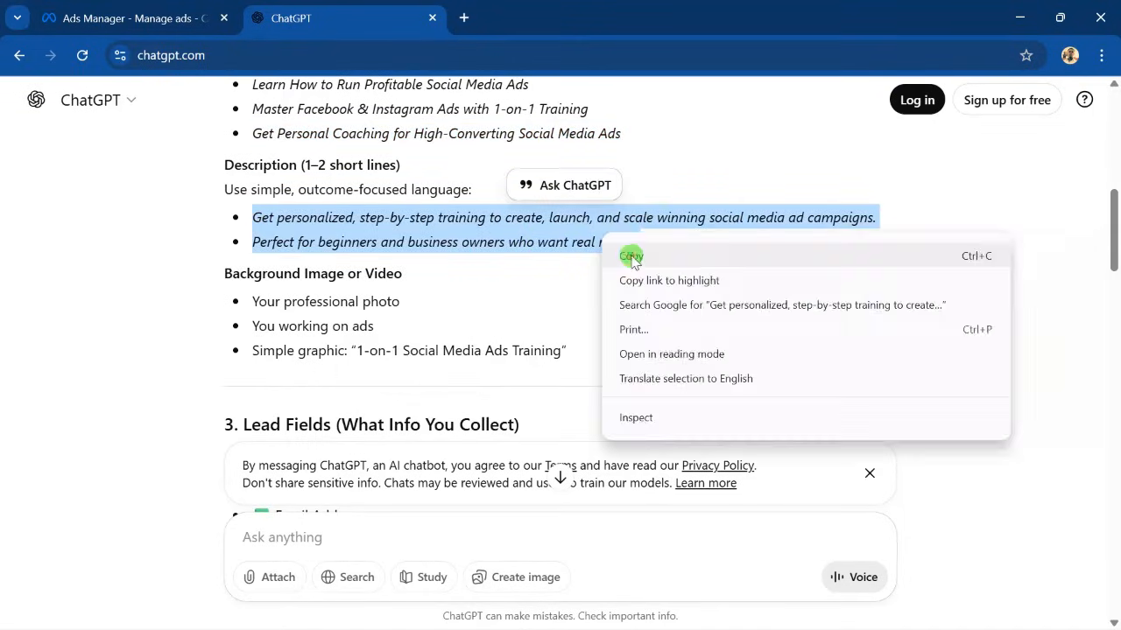
click(635, 255)
click(97, 19)
click(255, 399)
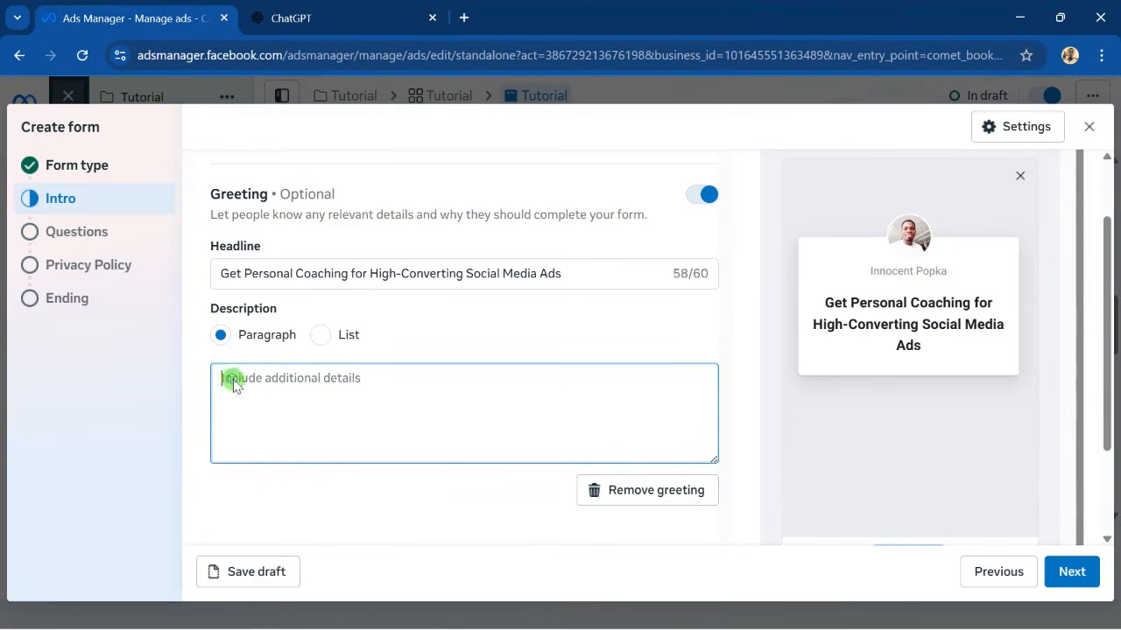
right_click(232, 379)
click(275, 428)
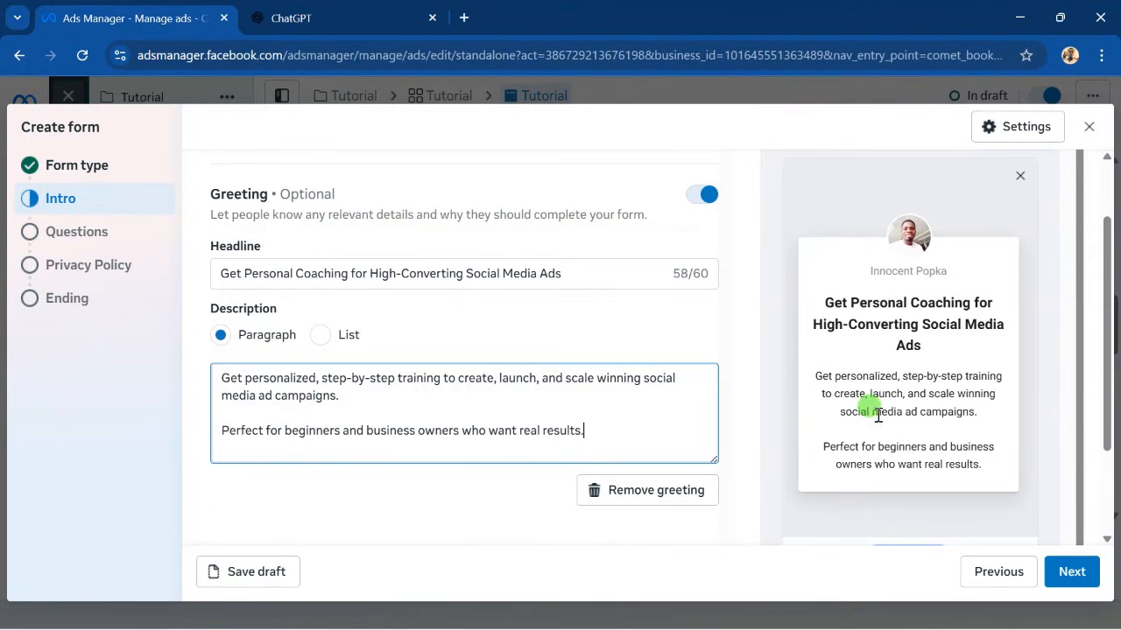
scroll(350, 464, down, 2)
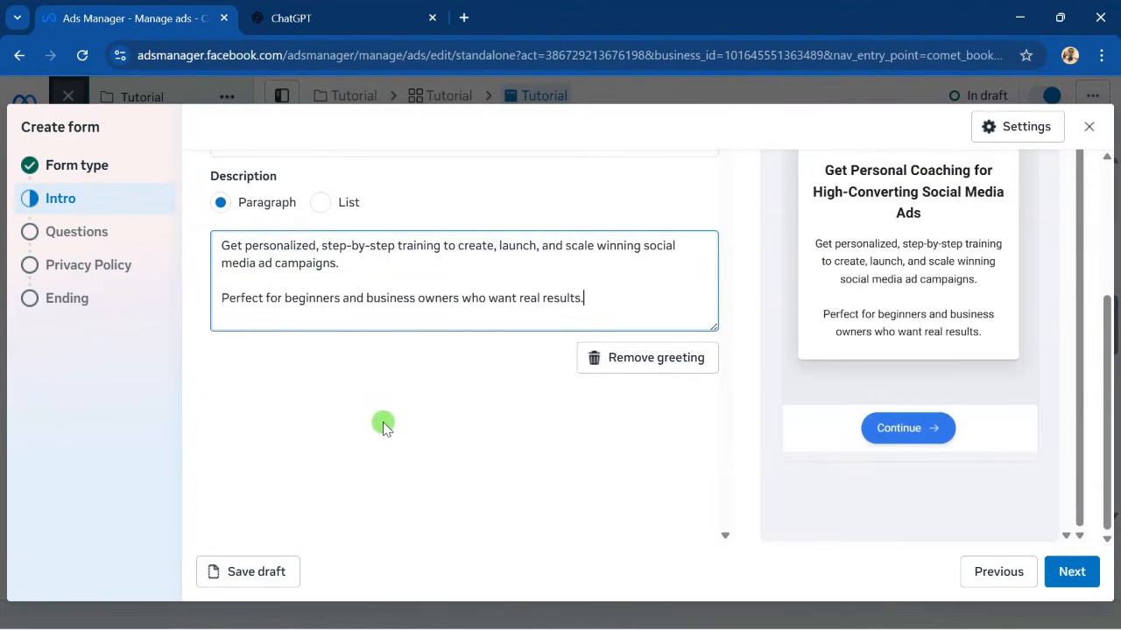
scroll(438, 429, up, 1)
scroll(460, 438, down, 1)
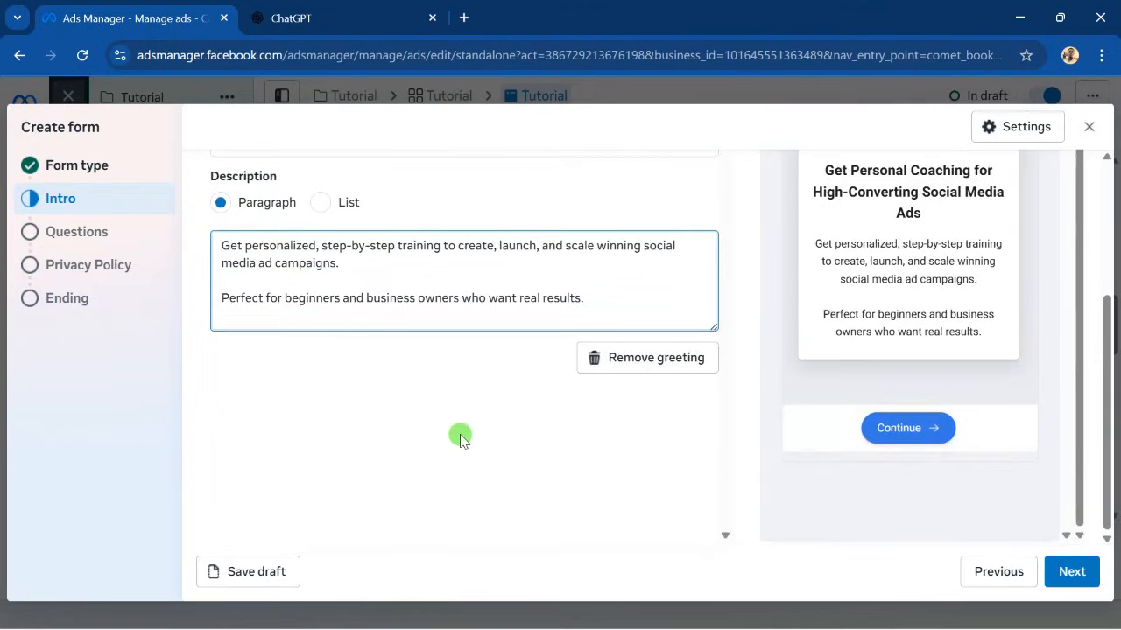
scroll(508, 432, up, 1)
scroll(525, 437, down, 1)
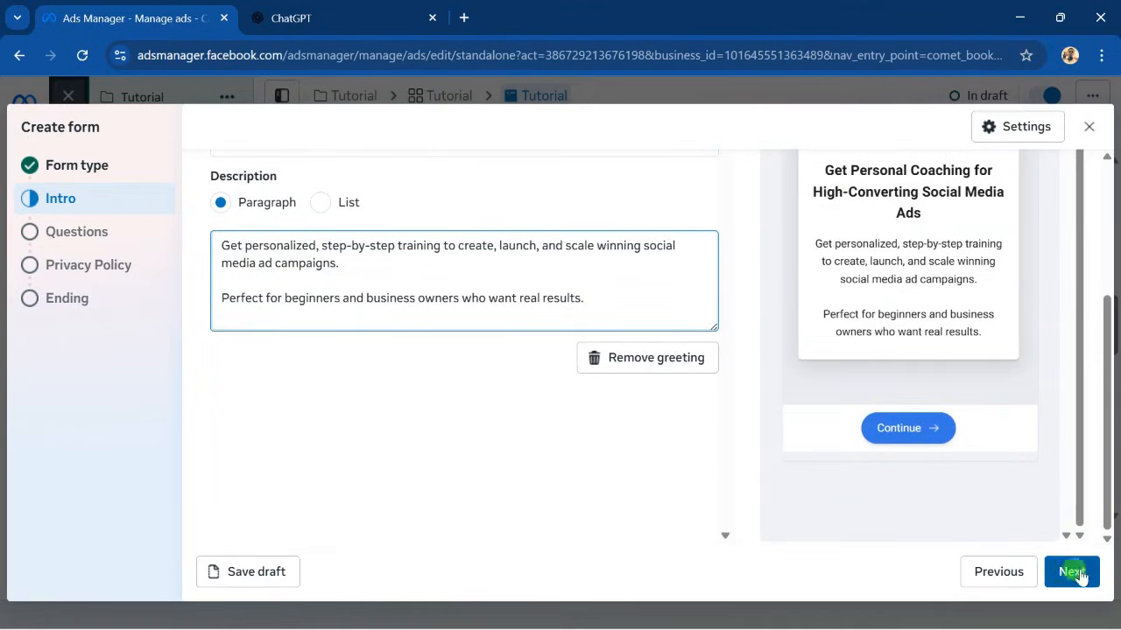
Continue to the form's Questions section and add a multiple choice question.
click(1080, 573)
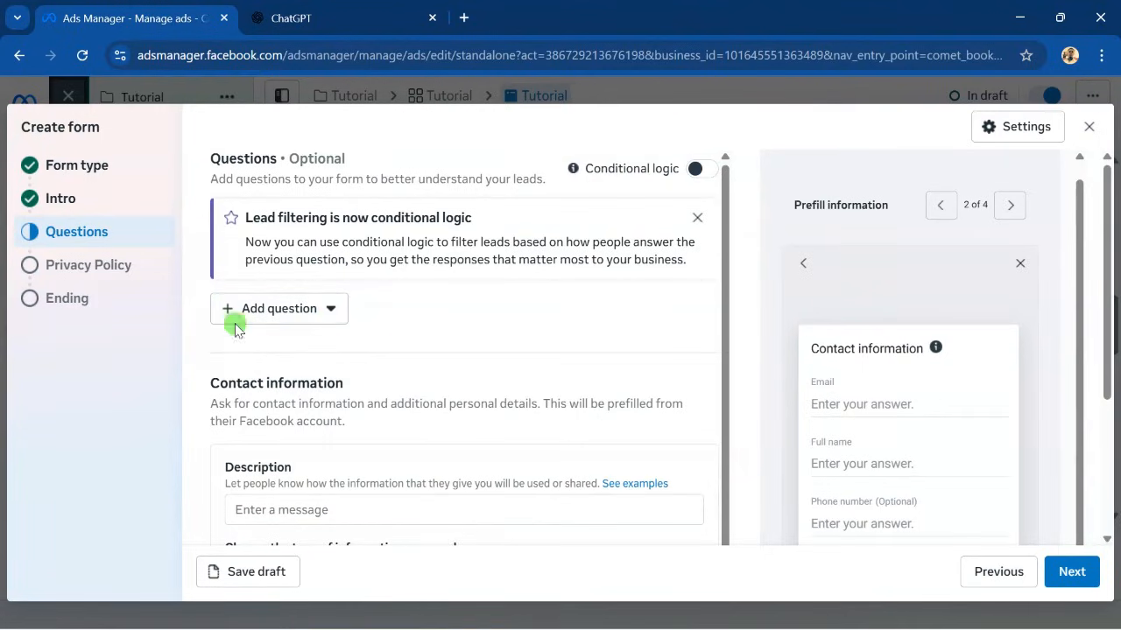
click(294, 308)
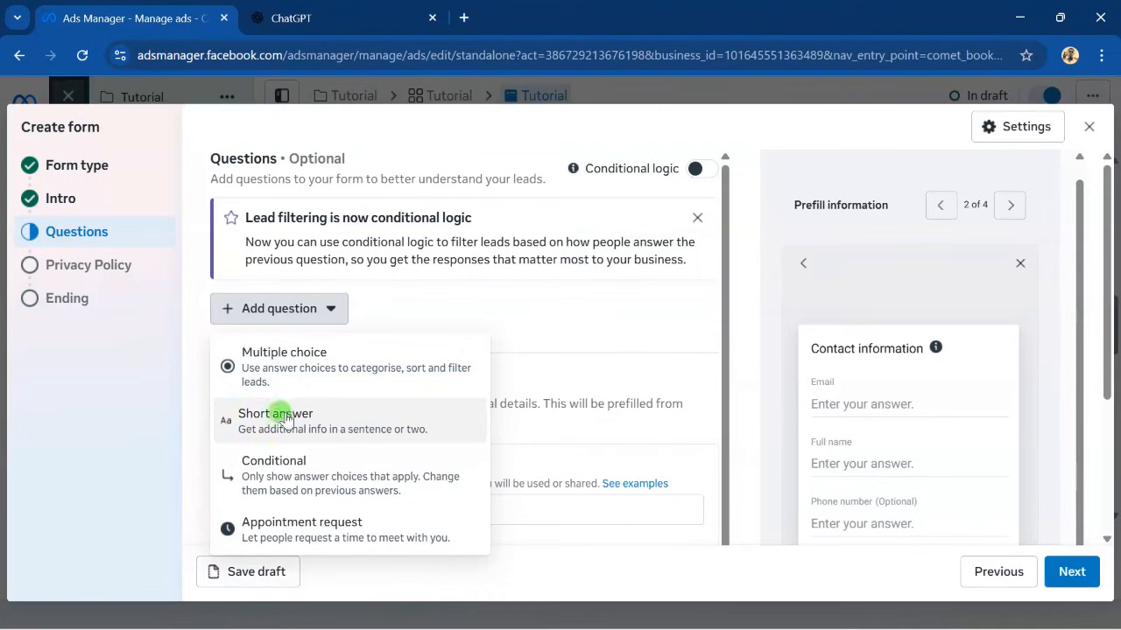
click(277, 359)
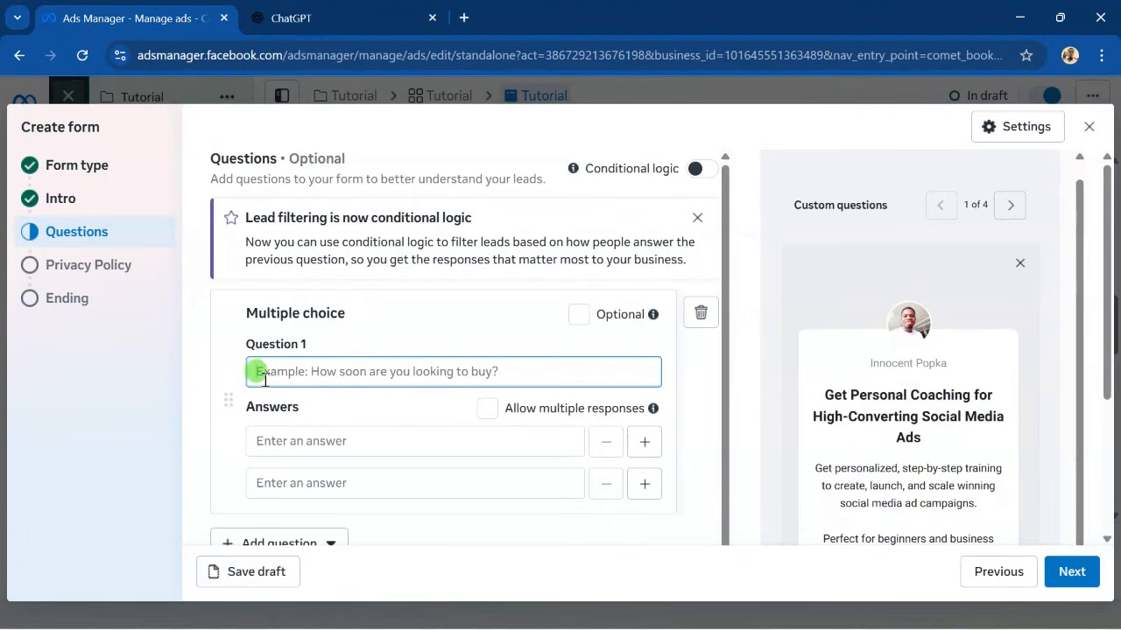
scroll(227, 375, down, 1)
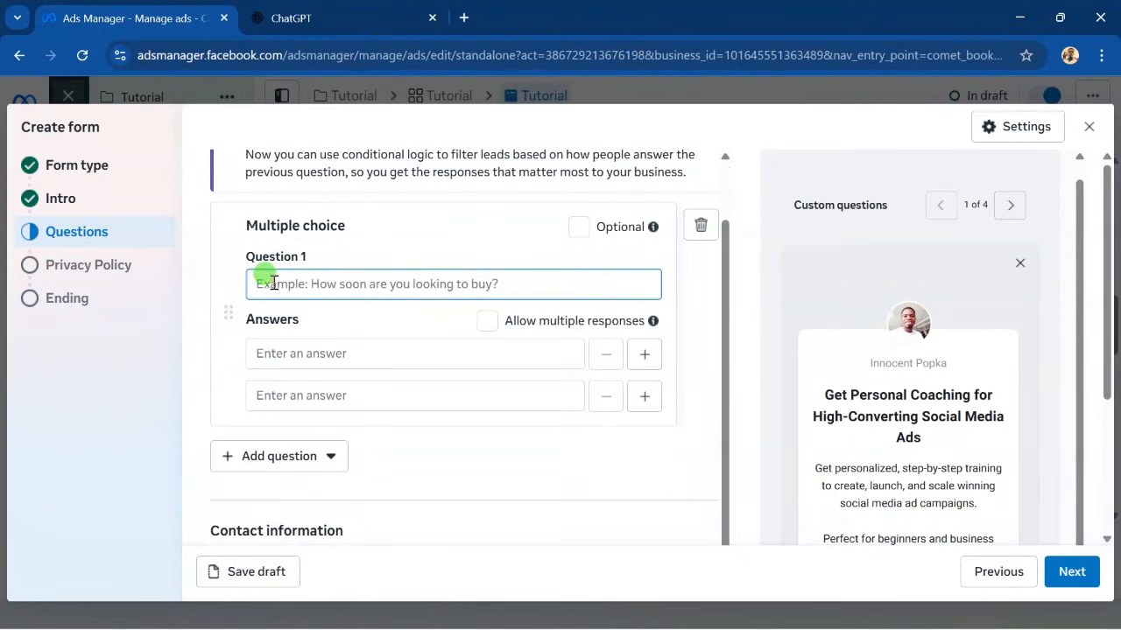
scroll(273, 287, up, 1)
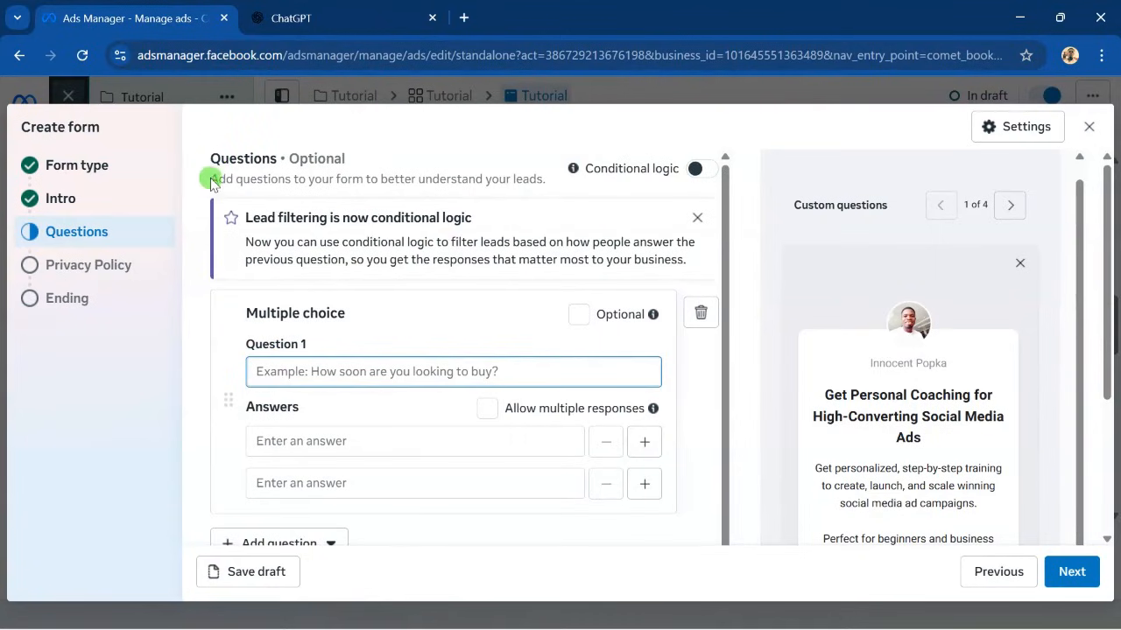
drag(210, 180, 544, 182)
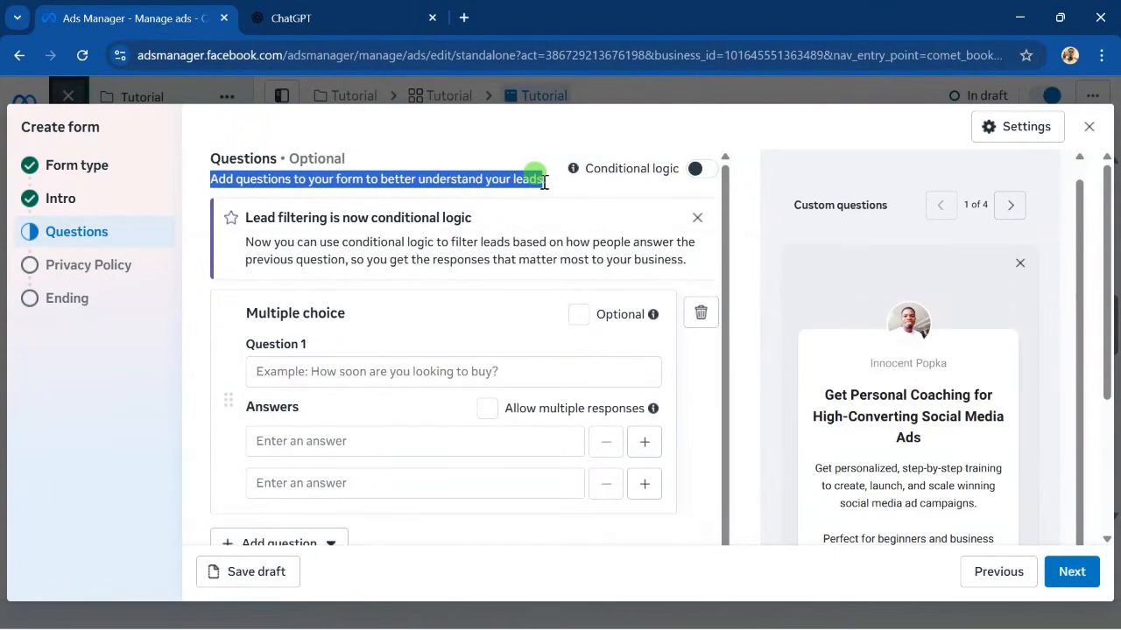
right_click(516, 180)
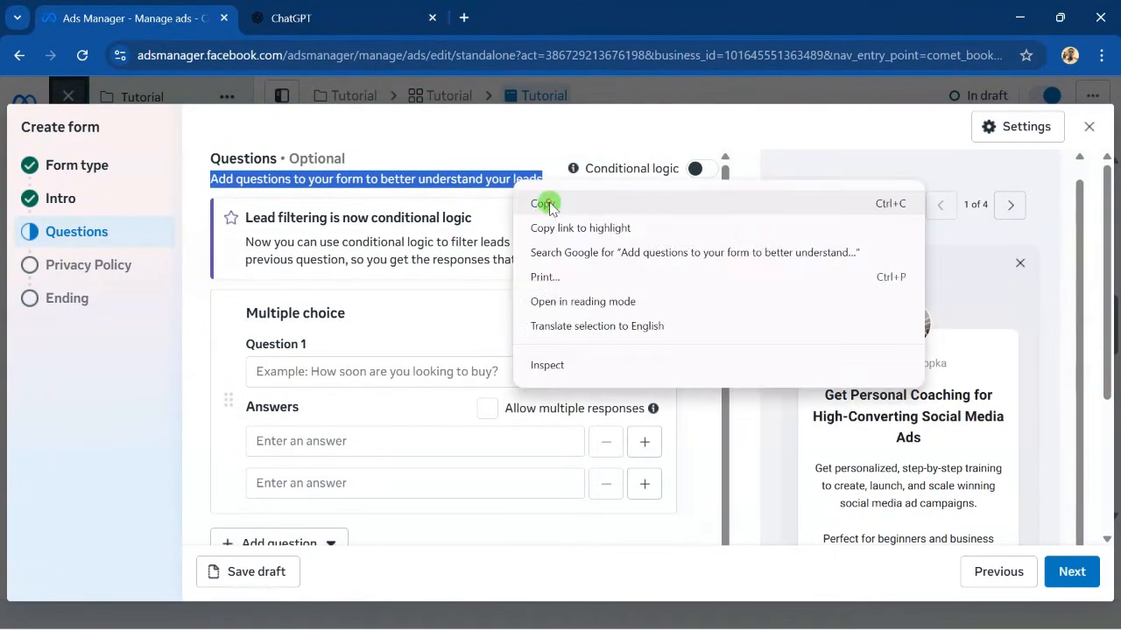
click(543, 203)
click(375, 19)
scroll(362, 380, down, 4)
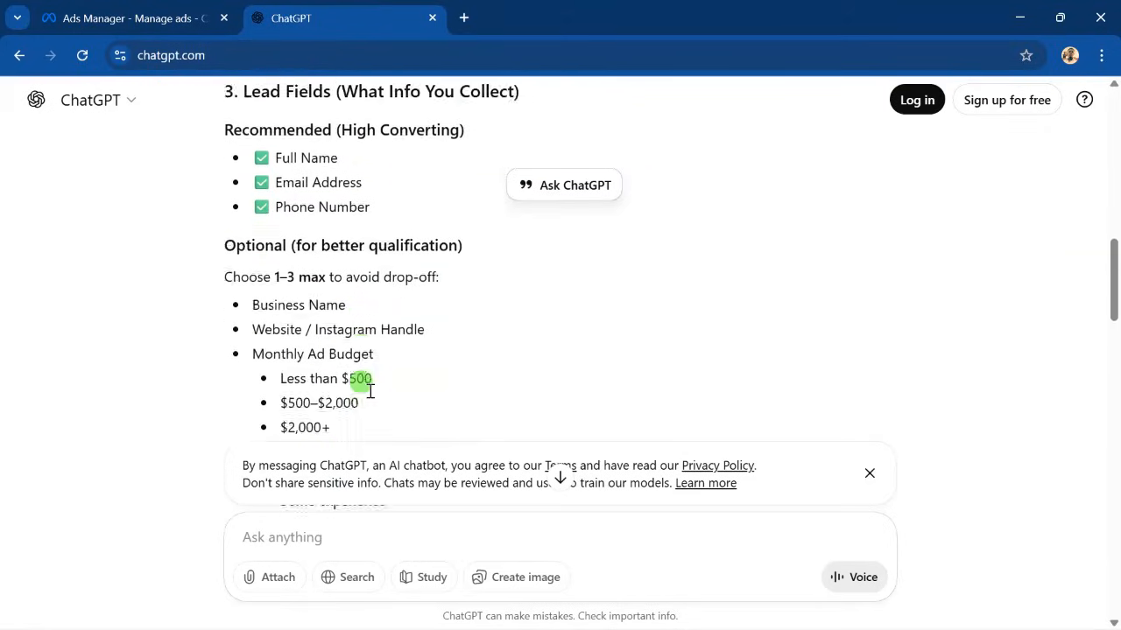
scroll(367, 393, down, 10)
scroll(365, 393, up, 1)
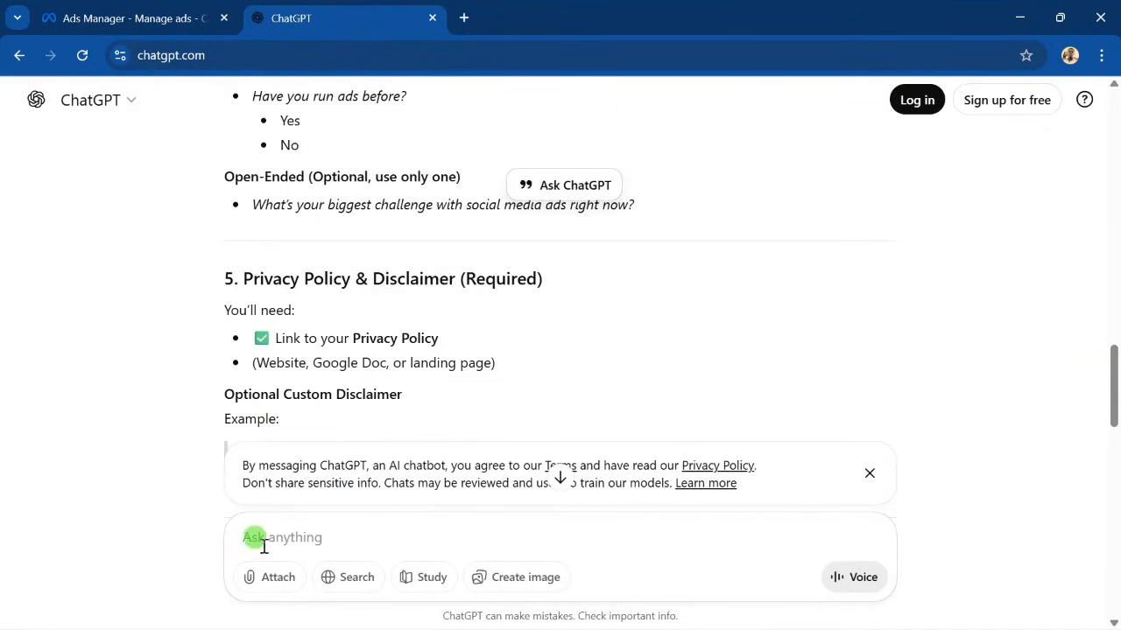
right_click(264, 544)
click(293, 336)
drag(629, 545, 213, 535)
click(131, 18)
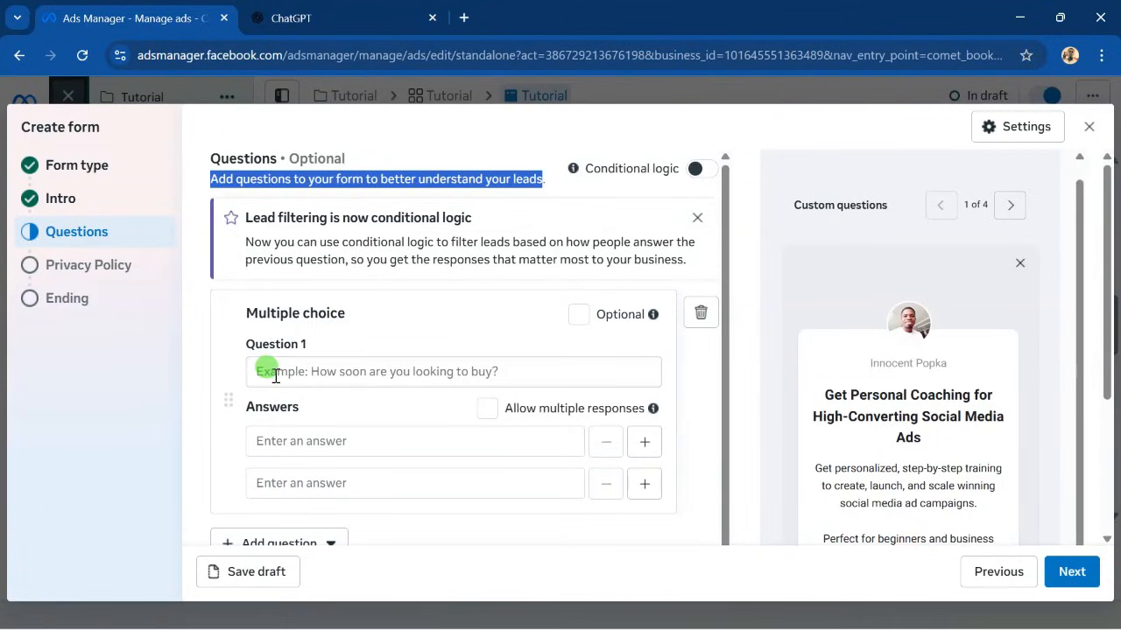
Copy "What's your main goal with social media ads?" from ChatGPT's custom questions into Question 1 of the form in Ads Manager.
click(341, 16)
scroll(368, 318, up, 12)
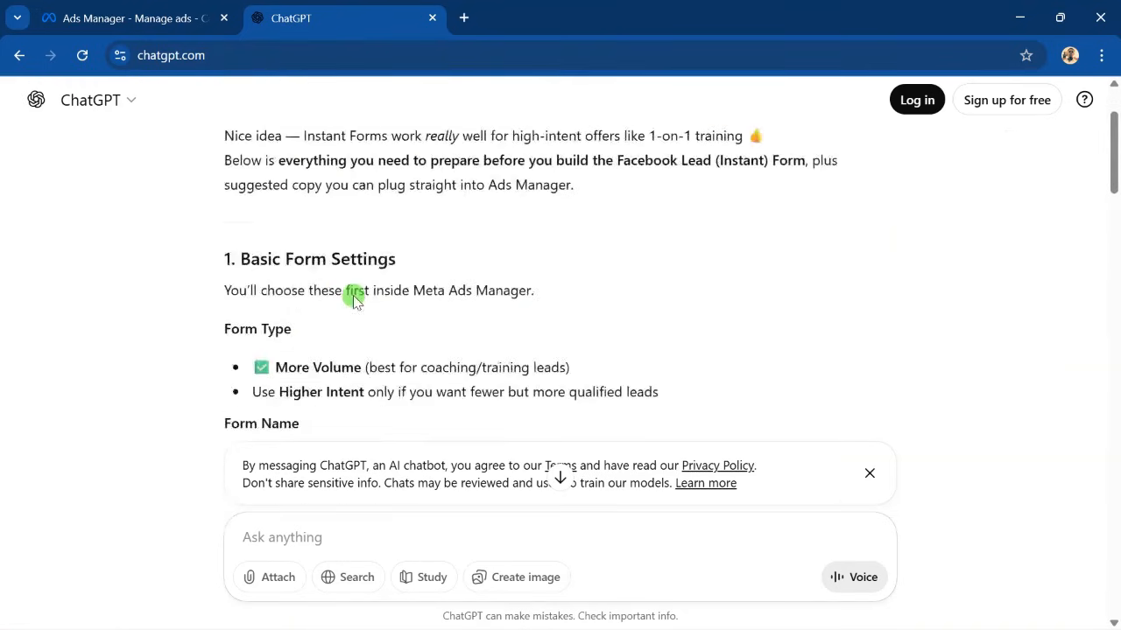
scroll(368, 263, down, 7)
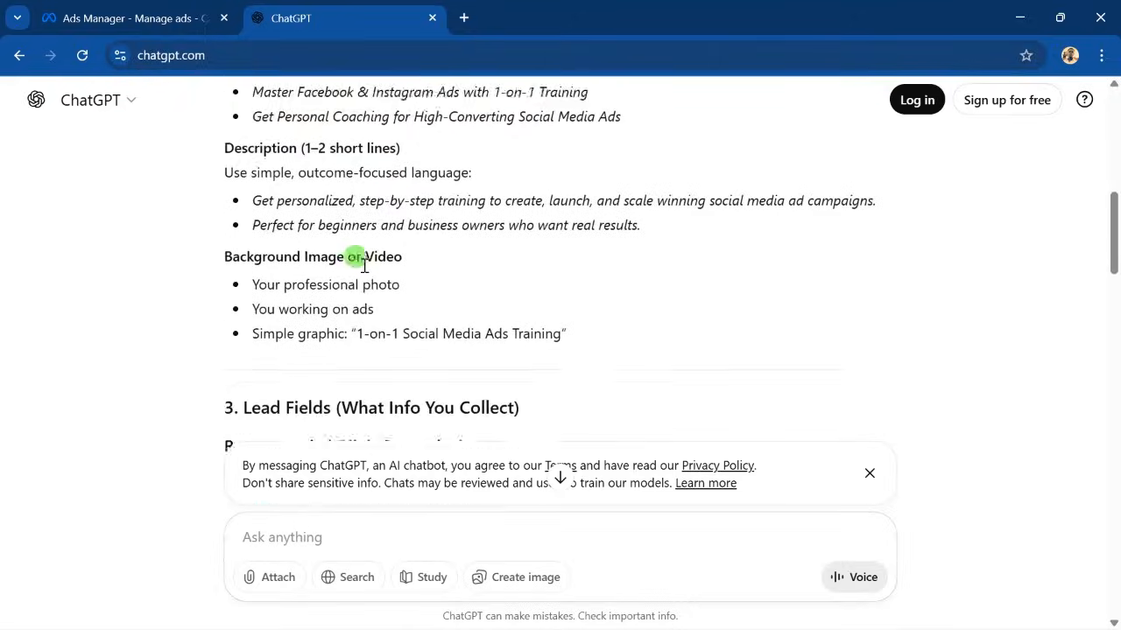
scroll(364, 265, down, 5)
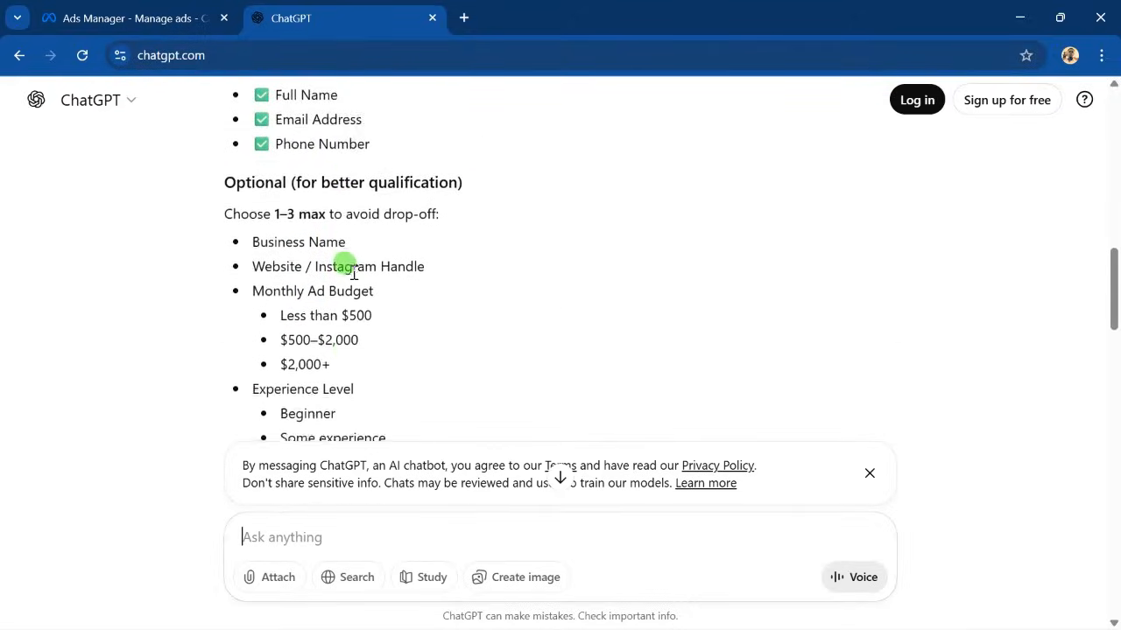
scroll(354, 273, down, 5)
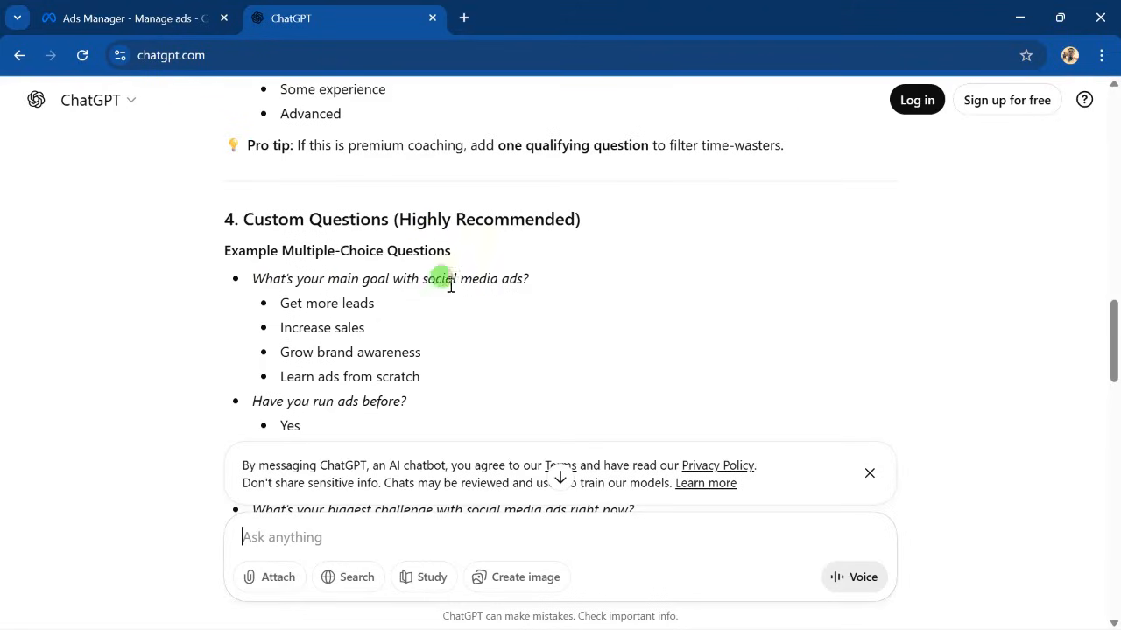
drag(250, 278, 543, 278)
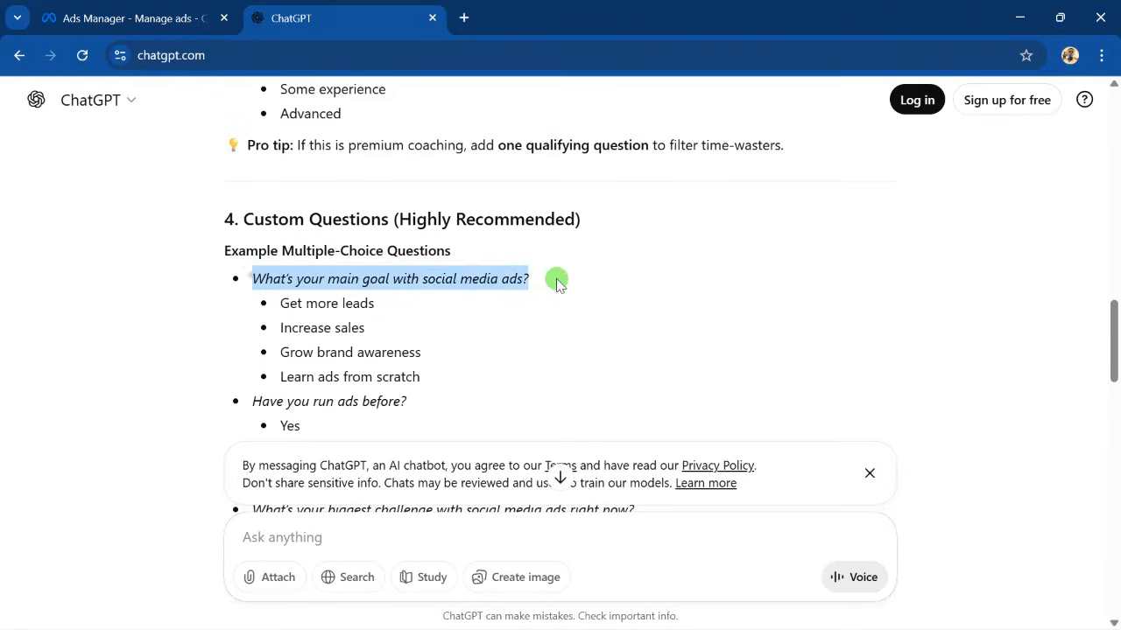
right_click(464, 282)
click(500, 292)
click(129, 19)
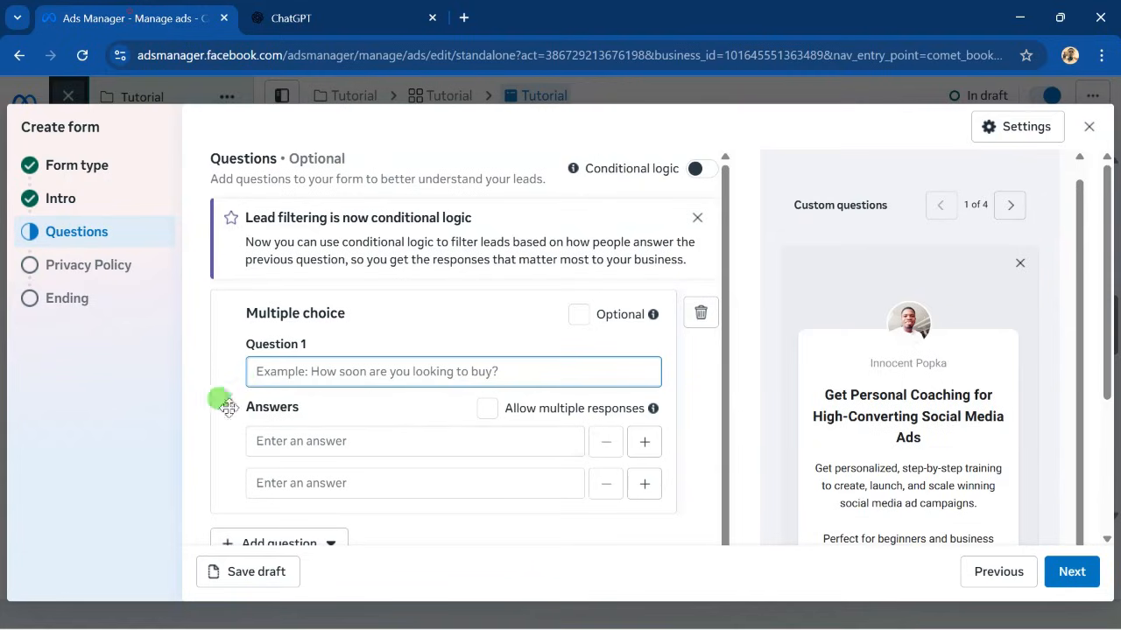
right_click(266, 371)
click(309, 432)
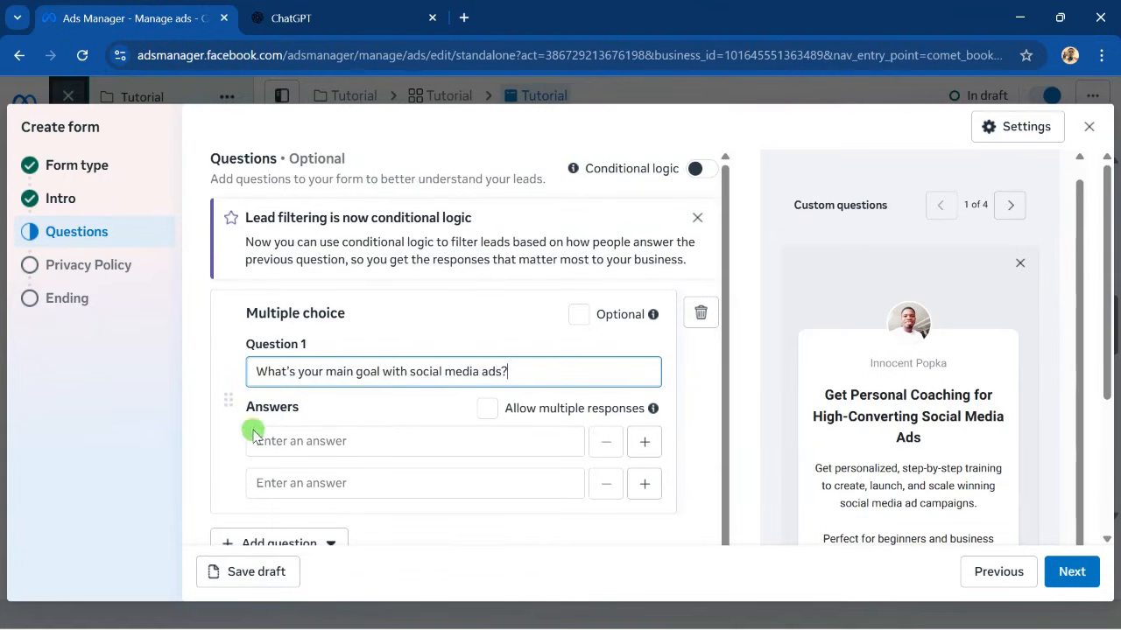
Copy "Get more leads" from the ChatGPT answer into Question 1's first answer in Ads Manager.
scroll(233, 426, down, 2)
click(279, 351)
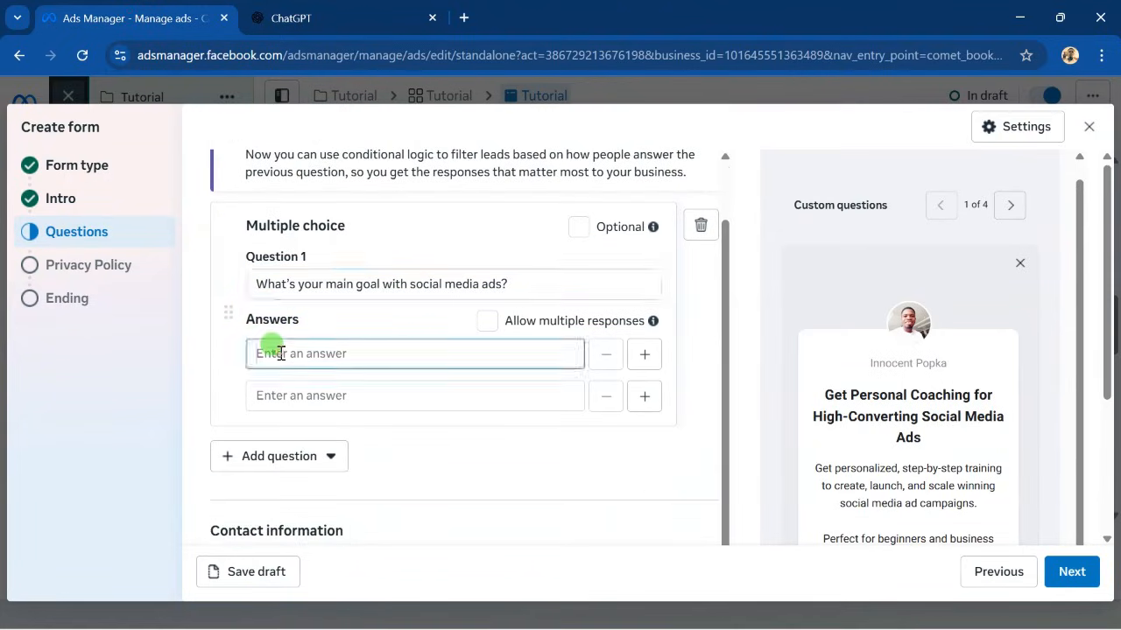
scroll(313, 343, up, 2)
scroll(250, 417, down, 2)
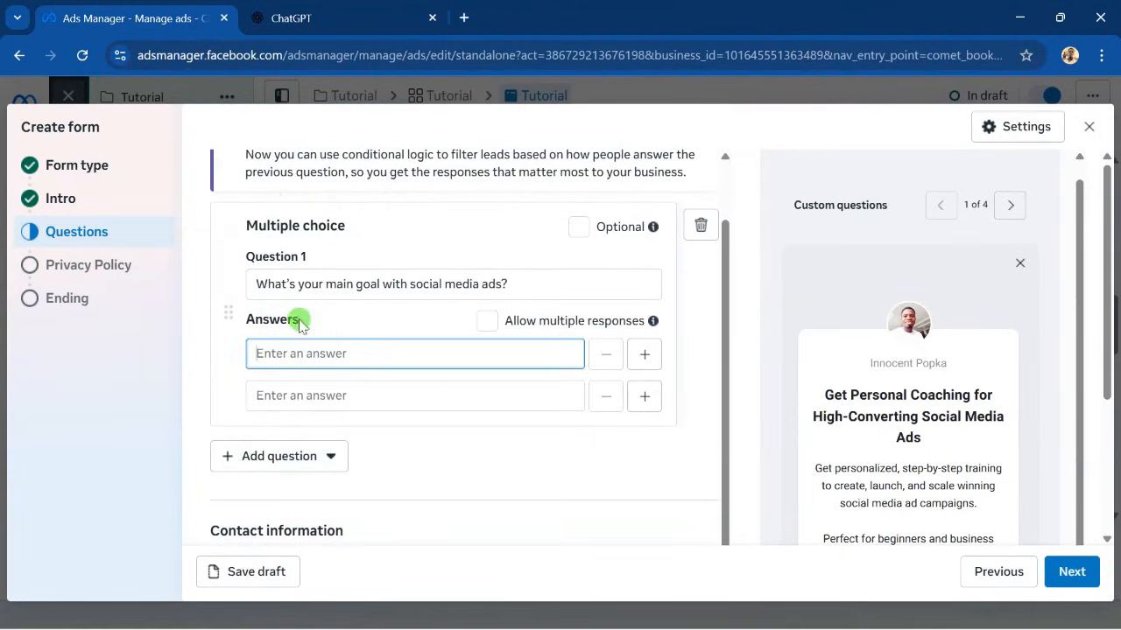
click(332, 9)
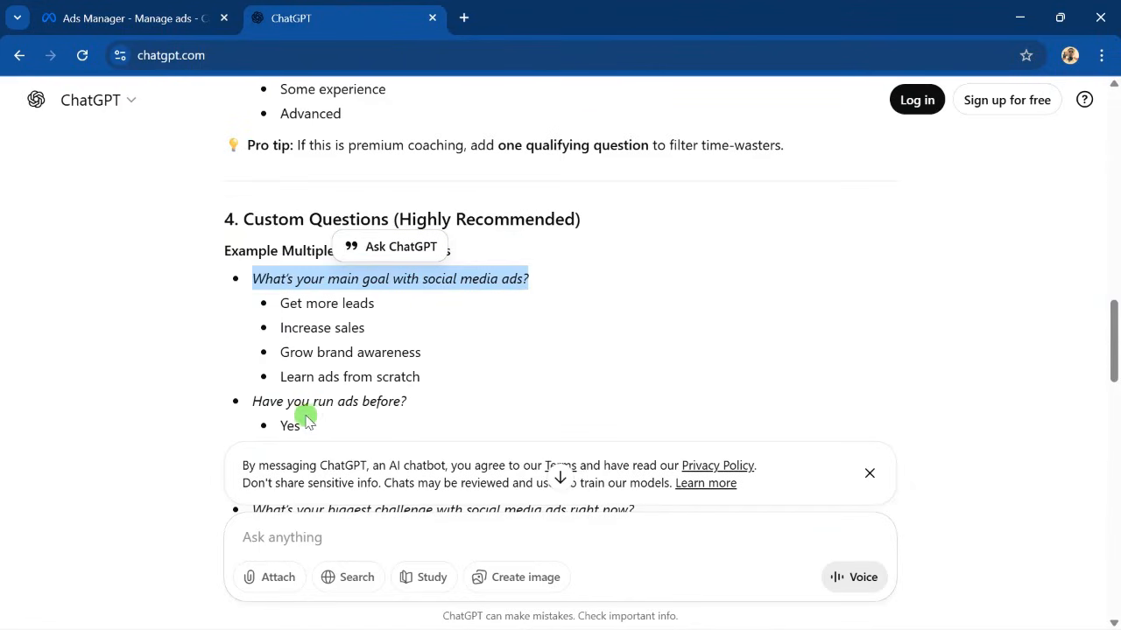
click(123, 355)
drag(281, 302, 375, 304)
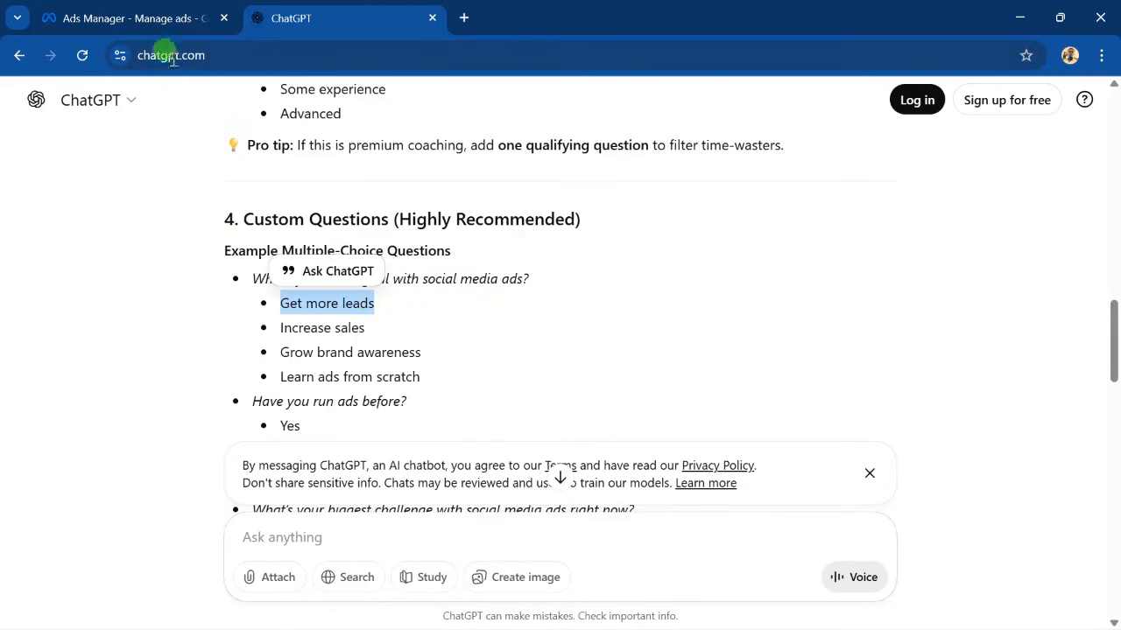
click(169, 20)
click(279, 353)
right_click(280, 353)
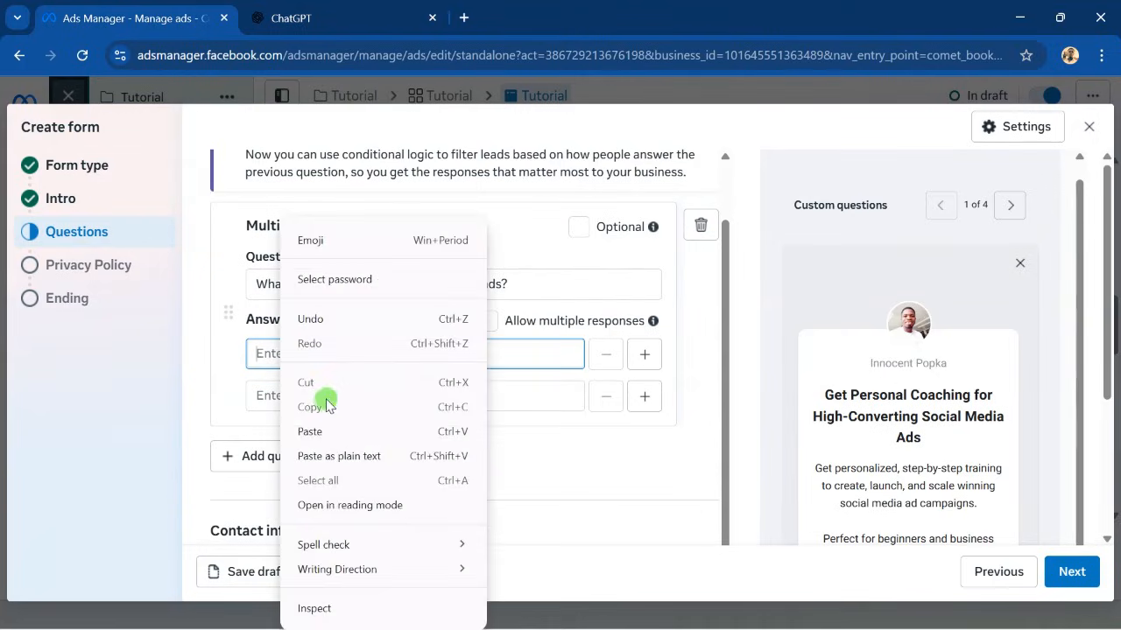
click(326, 432)
Copy "Increase sales" from the ChatGPT answer into Question 1's second answer in Ads Manager.
click(255, 391)
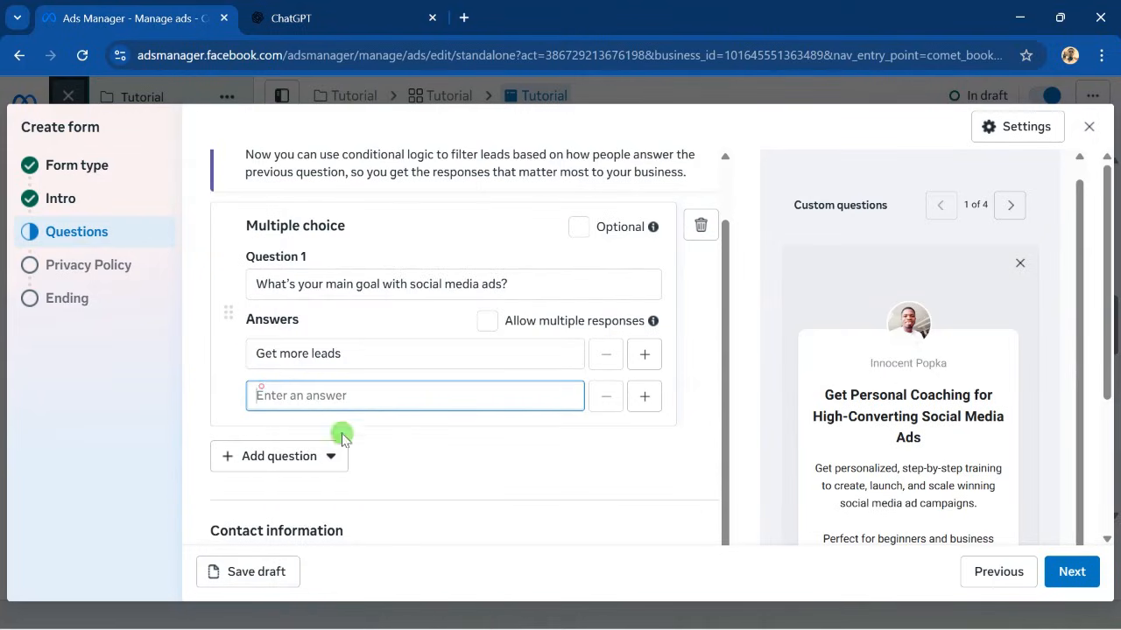
click(324, 19)
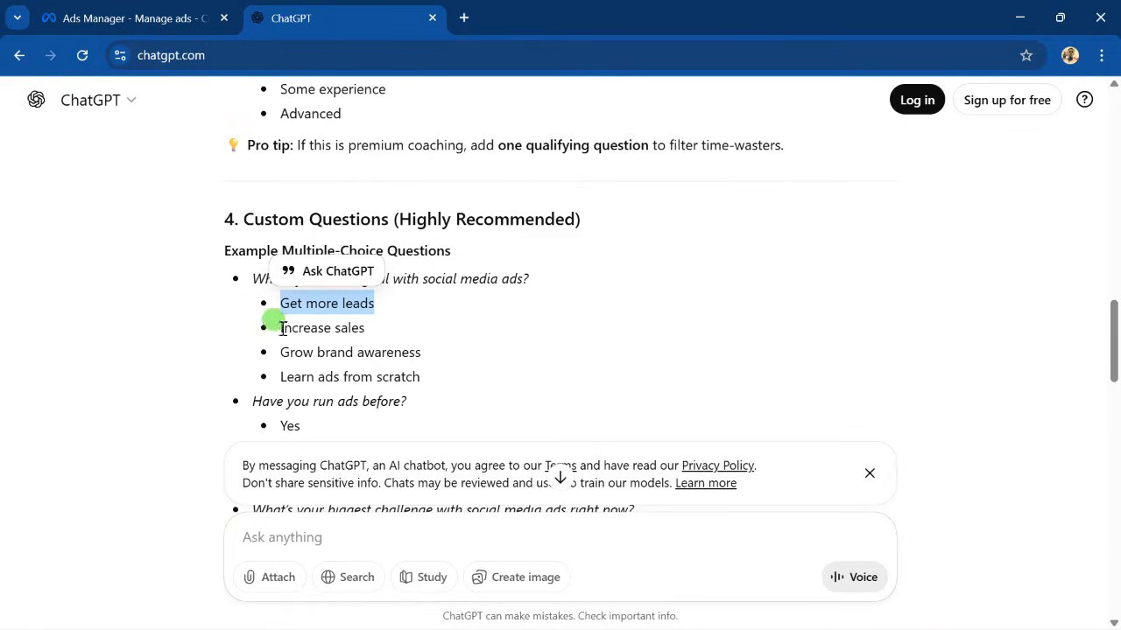
drag(282, 329, 383, 328)
right_click(332, 320)
click(384, 344)
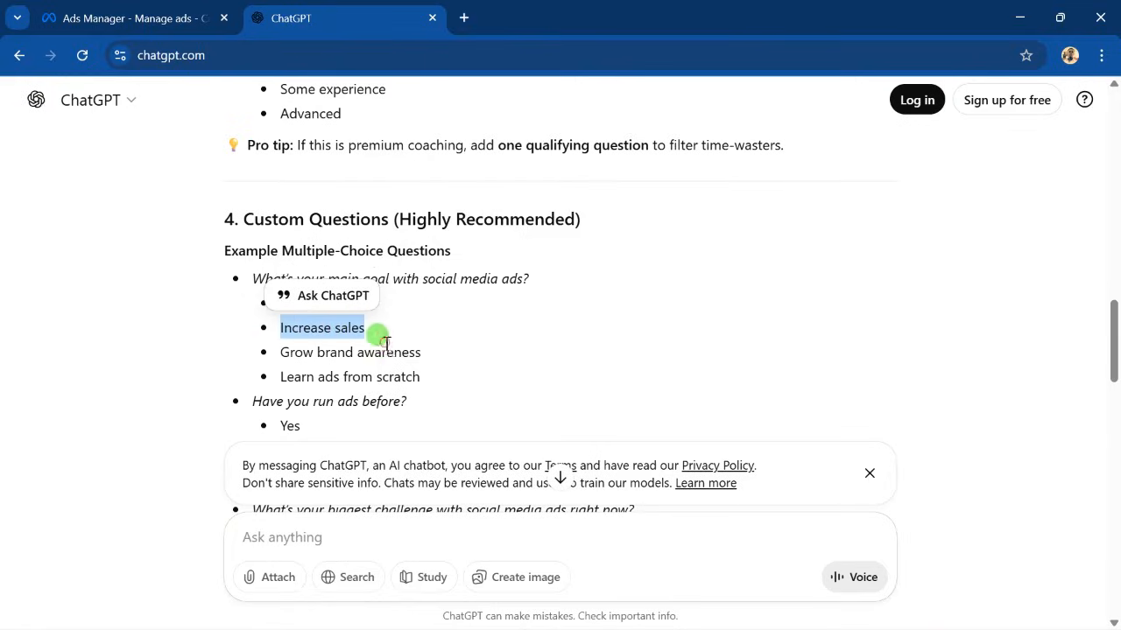
click(117, 27)
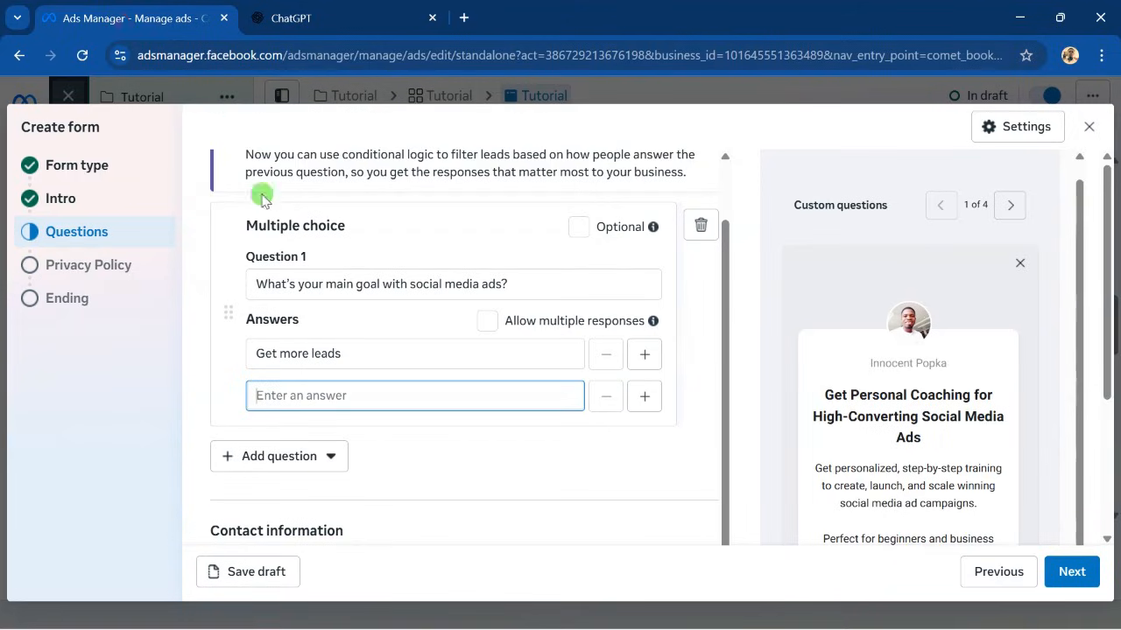
right_click(261, 395)
click(313, 425)
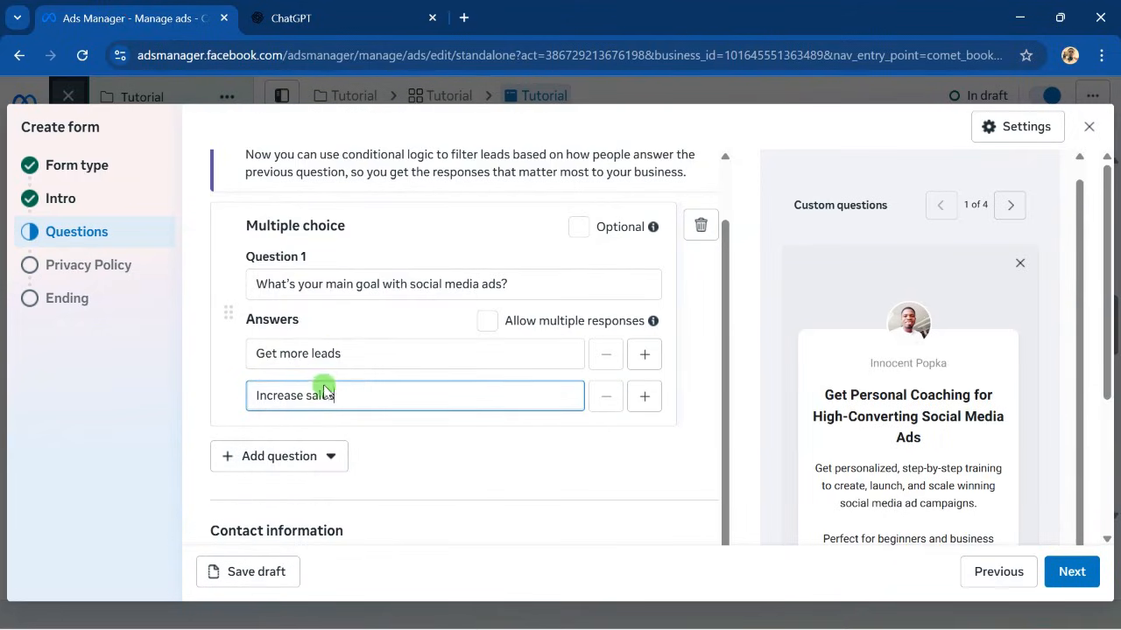
Add a third answer to Question 1 and fill it with "Learn ads from scratch" copied from the ChatGPT answer.
click(644, 398)
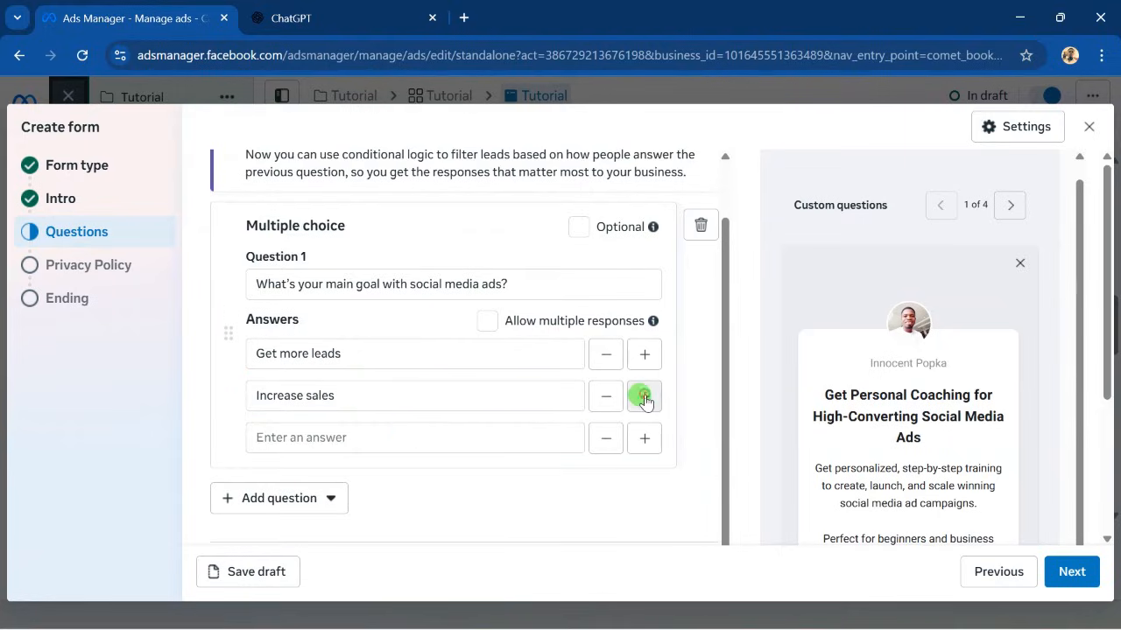
click(334, 23)
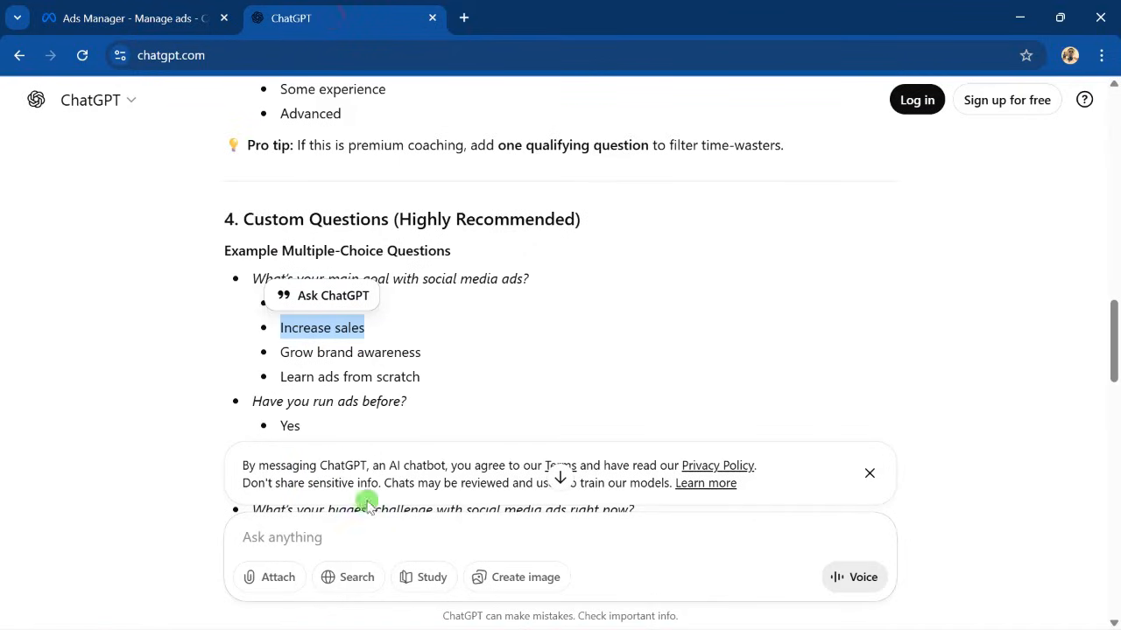
drag(278, 376, 430, 383)
right_click(371, 381)
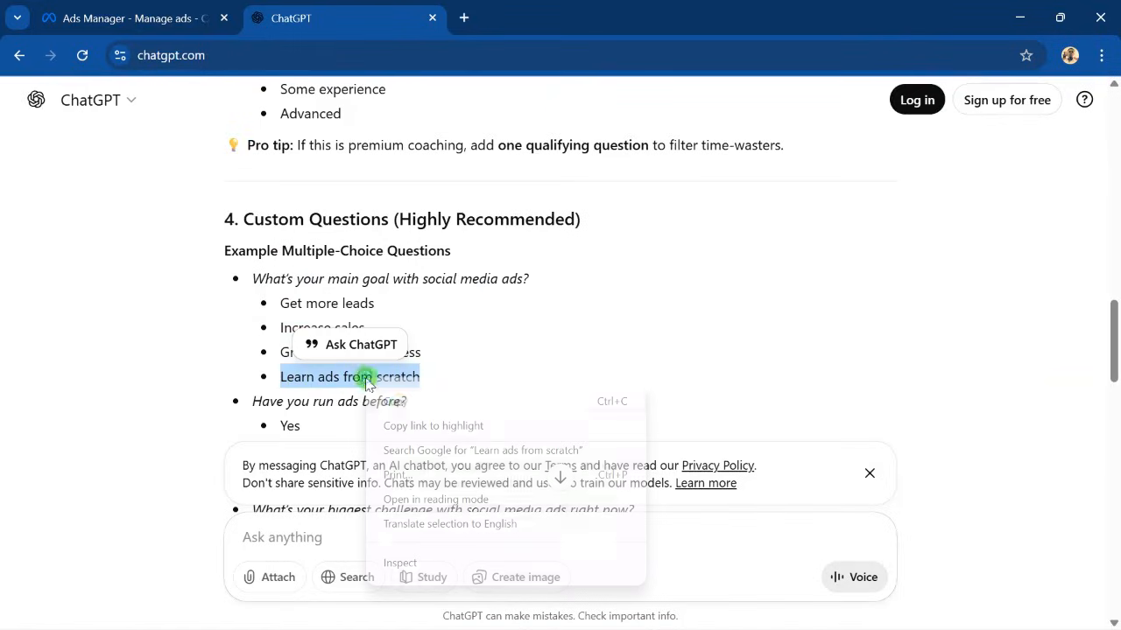
click(403, 401)
click(136, 17)
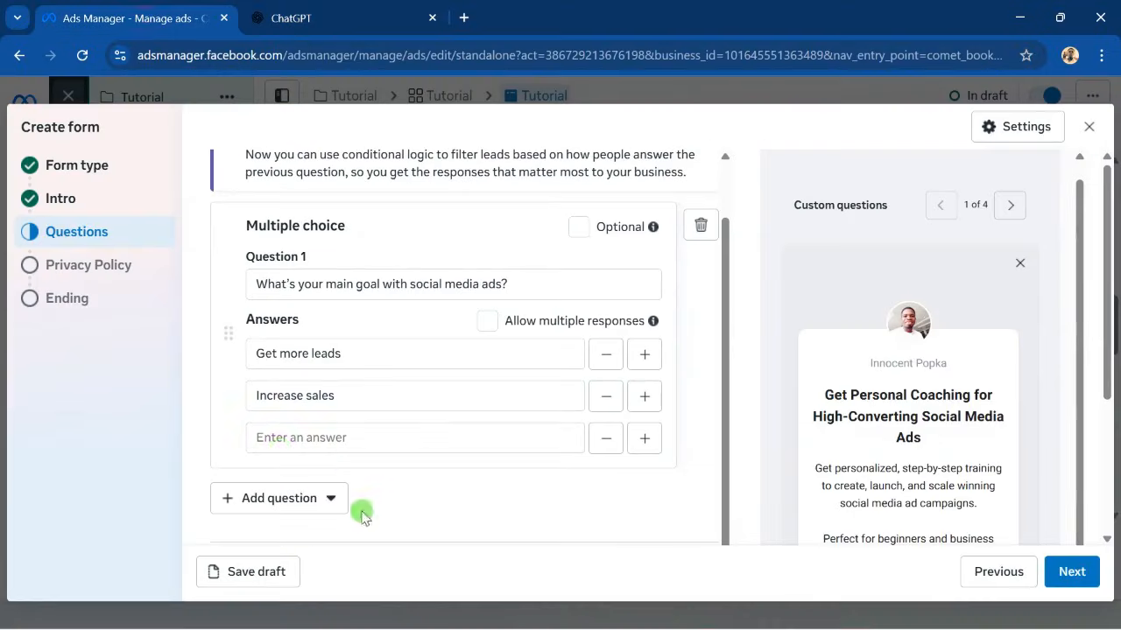
right_click(274, 440)
click(341, 237)
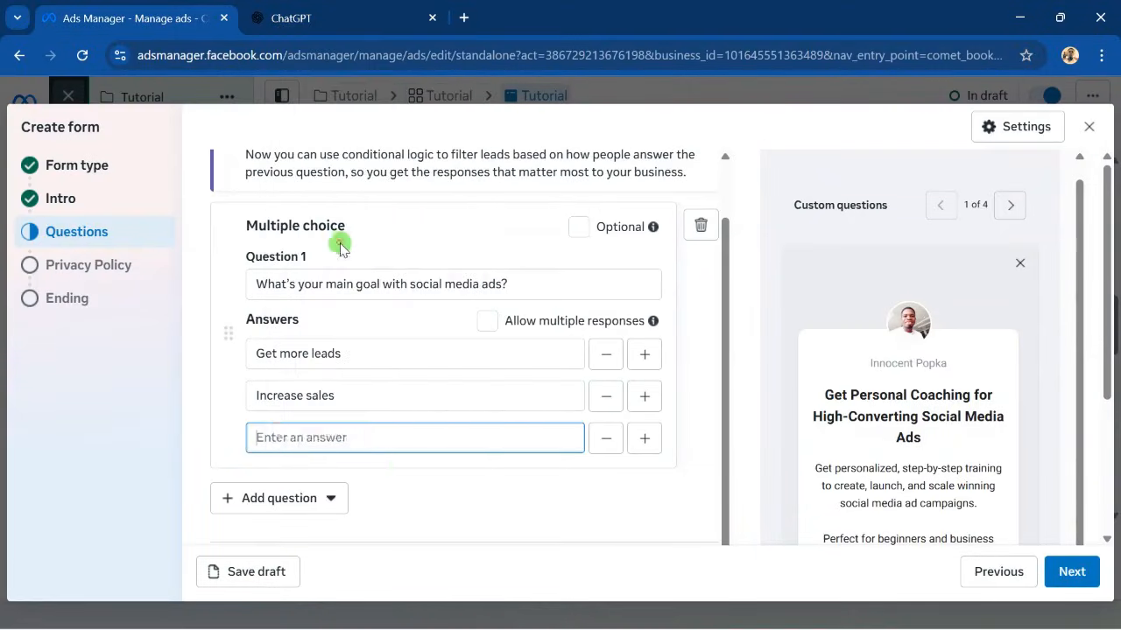
Add a fourth answer to Question 1 reading "Run Ads that convert".
click(643, 440)
click(369, 29)
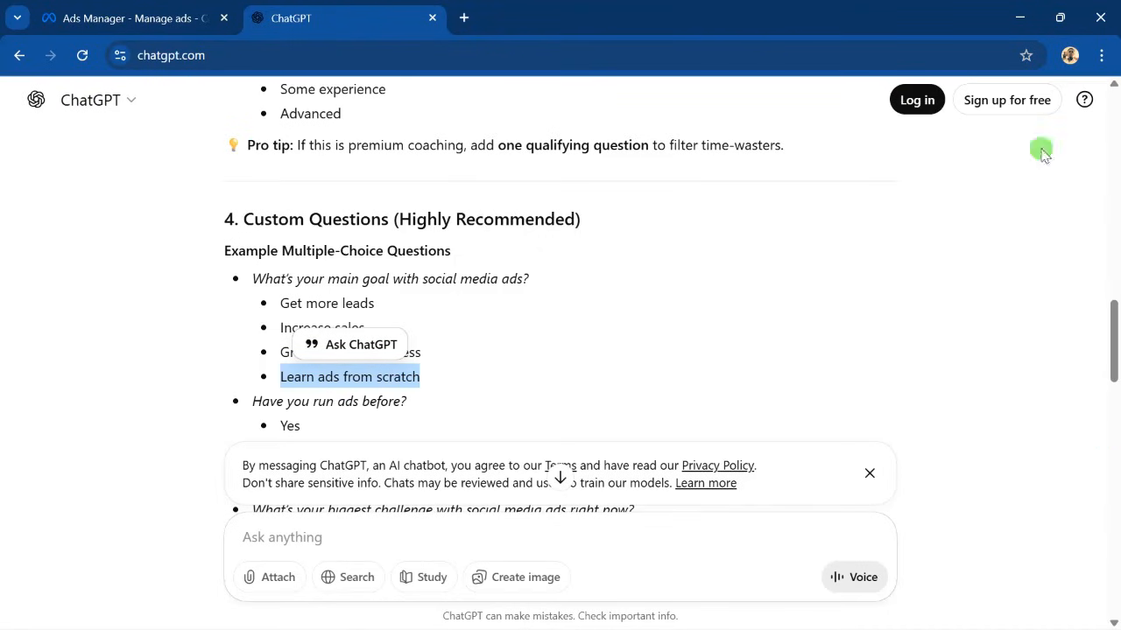
click(155, 17)
click(262, 480)
text(Run Ads that convert)
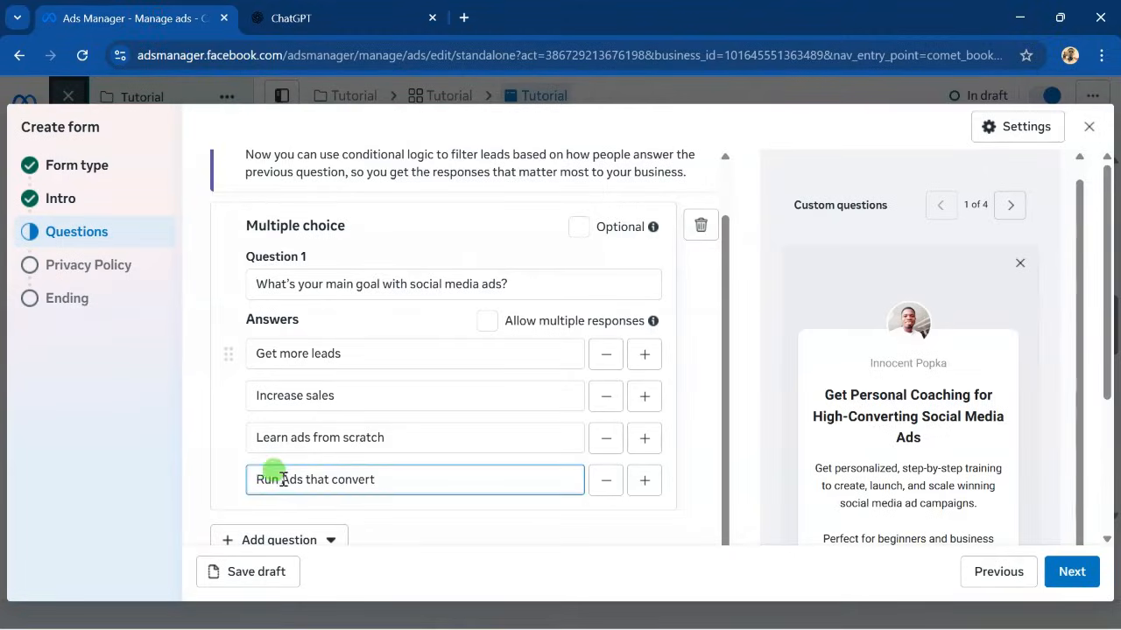
click(209, 472)
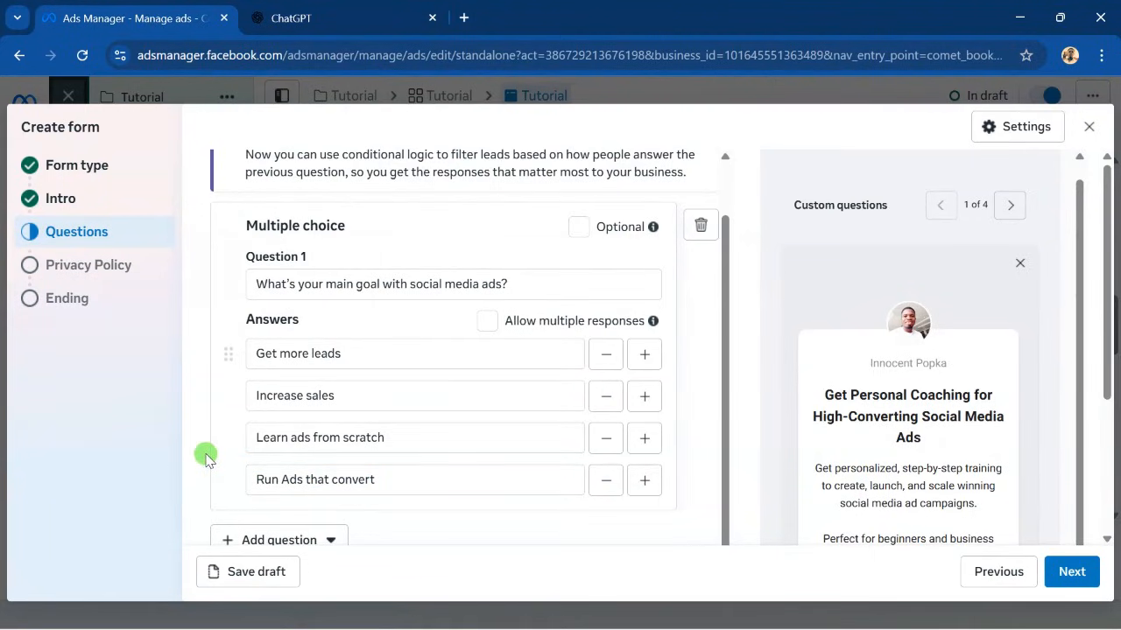
Copy the Contact information hint "Let people know how the information that they give you will be used or shared" into ChatGPT and submit it.
scroll(206, 457, down, 3)
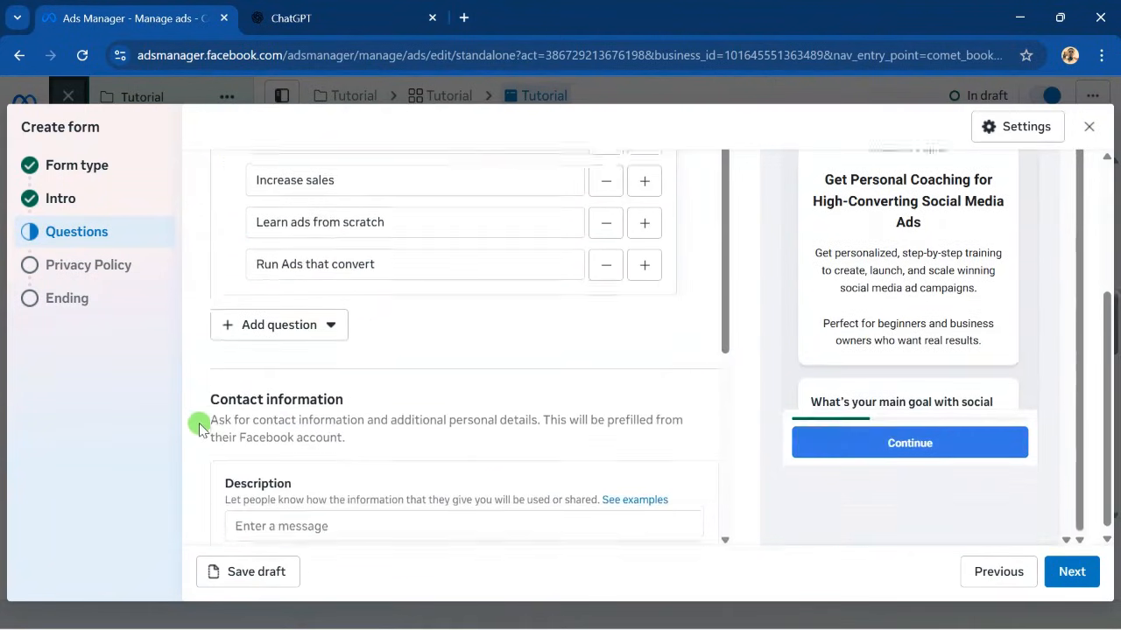
scroll(201, 407, down, 1)
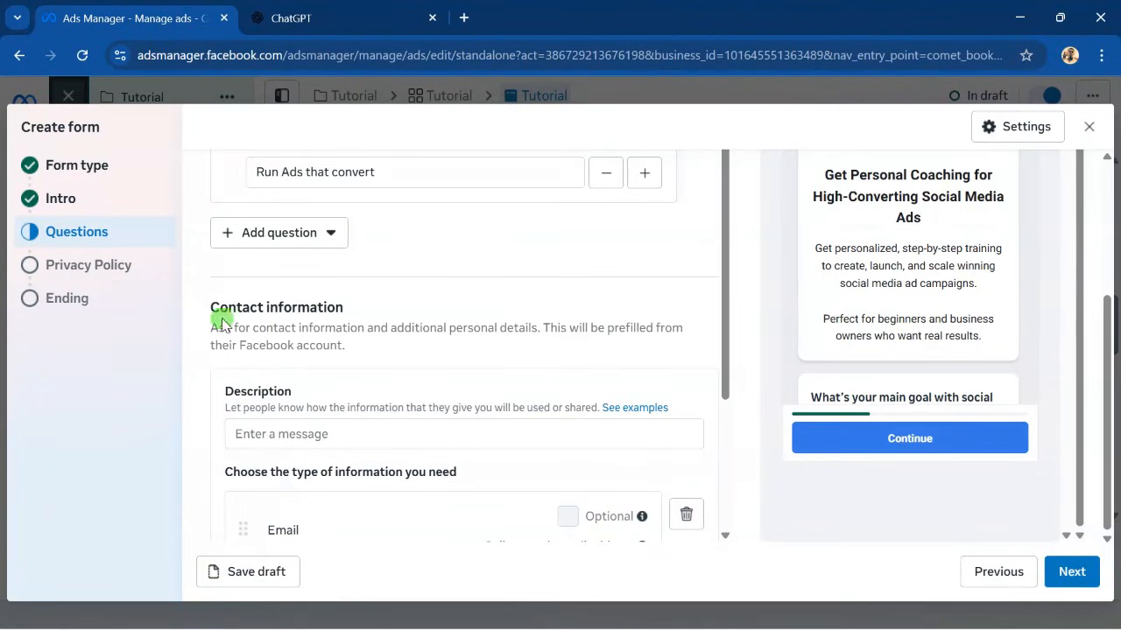
scroll(210, 411, down, 1)
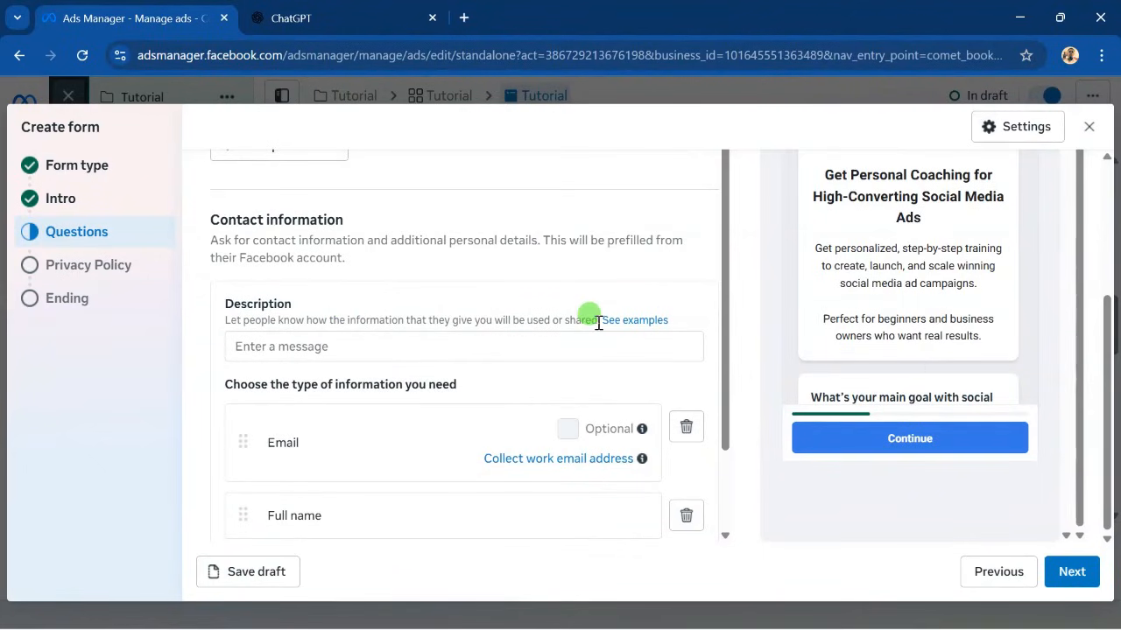
drag(226, 321, 571, 313)
right_click(570, 314)
click(597, 342)
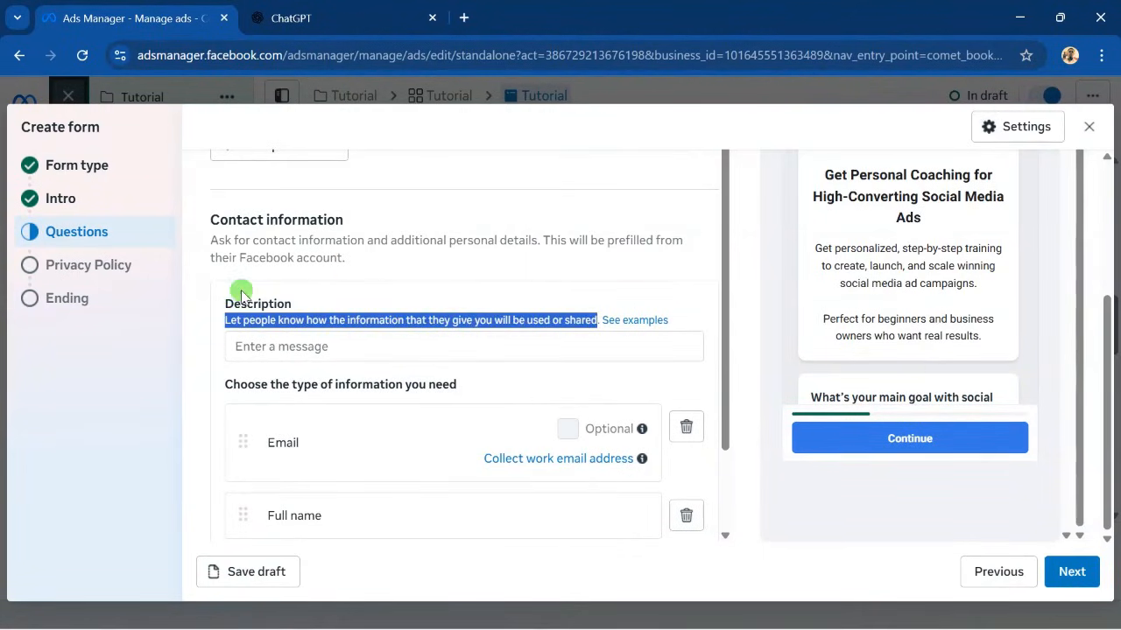
click(333, 18)
scroll(429, 438, down, 3)
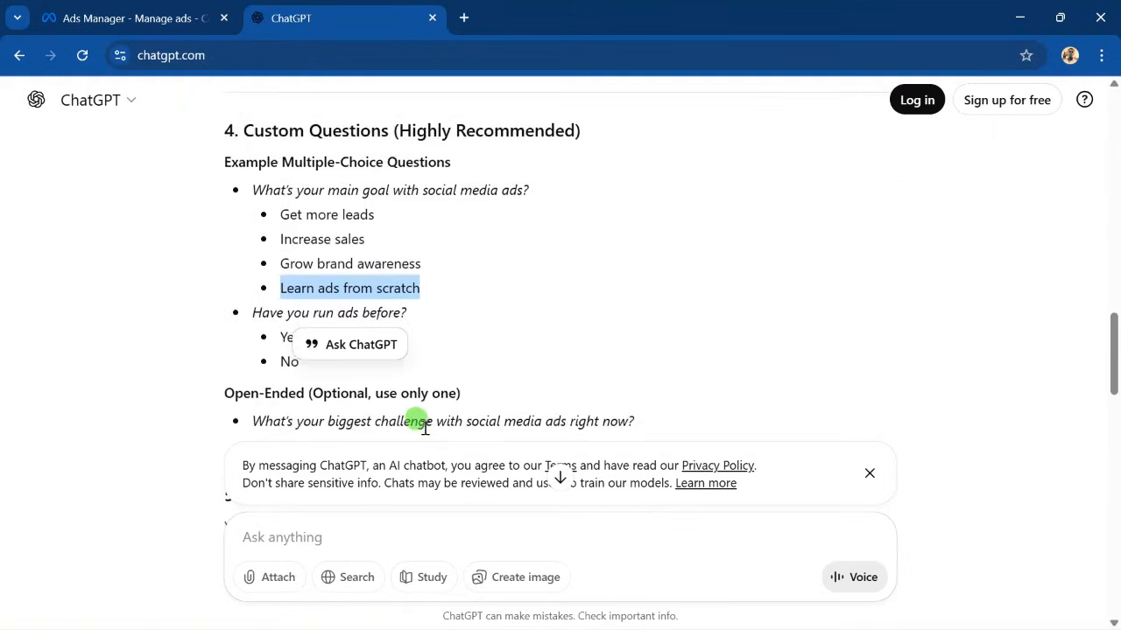
right_click(259, 538)
click(288, 344)
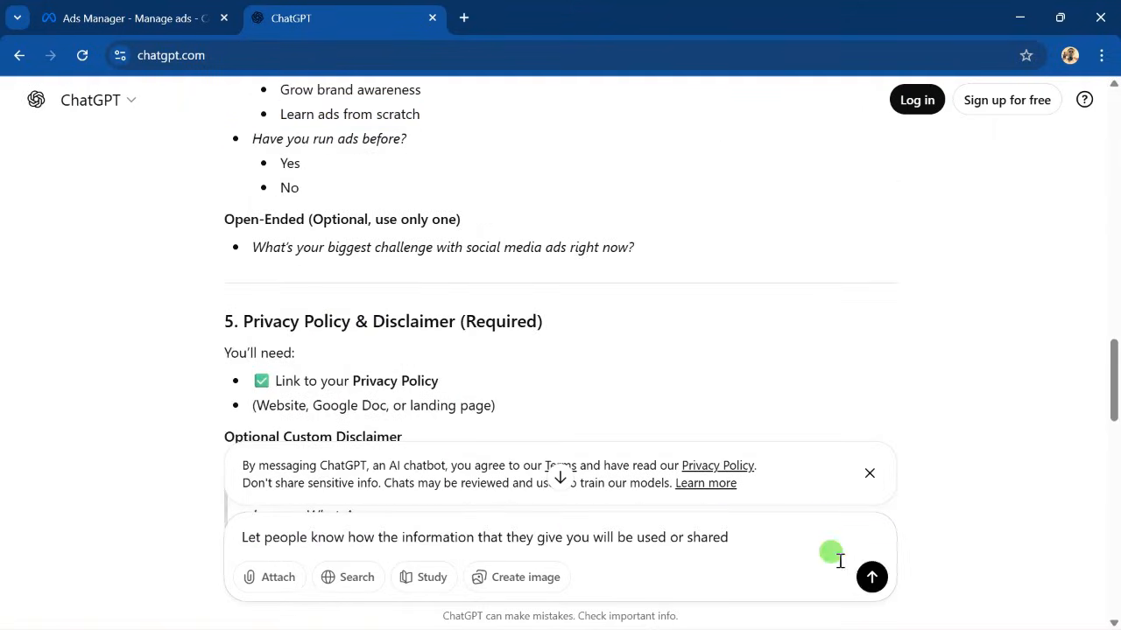
click(869, 576)
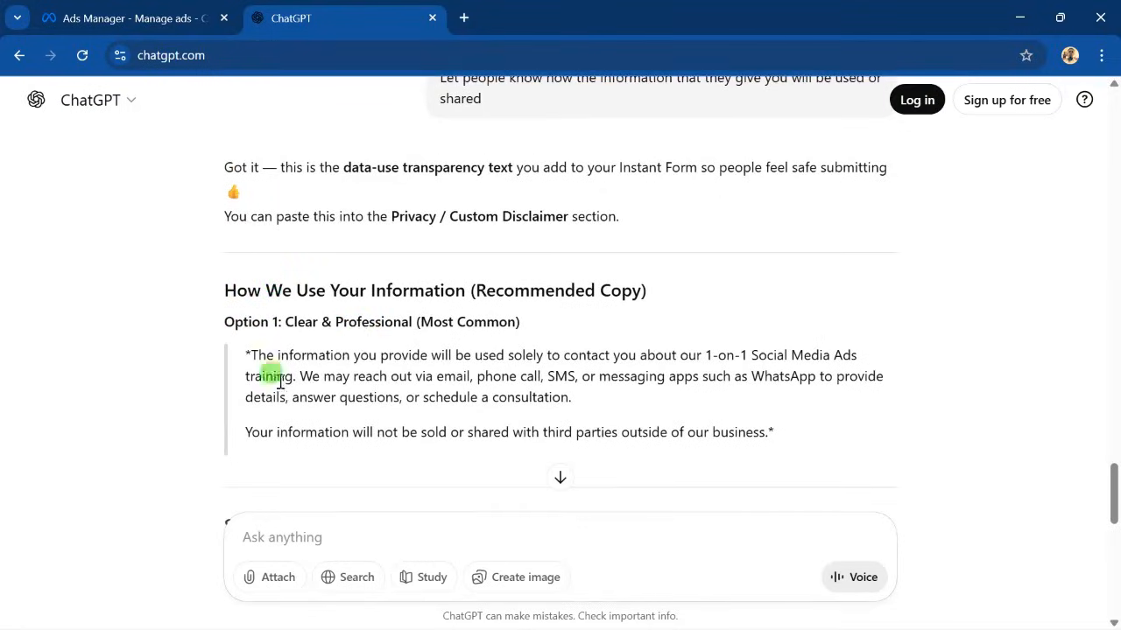
Copy ChatGPT's Short & Simple Version, beginning "We'll use your information only to contact you", into the Contact information Description in Ads Manager.
scroll(366, 364, down, 6)
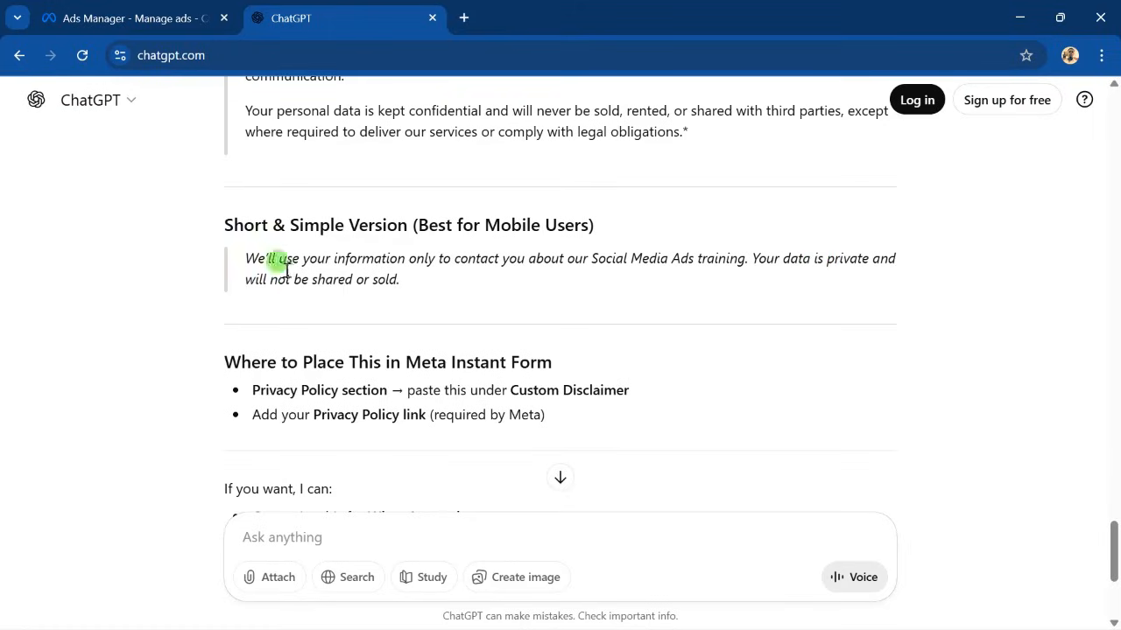
drag(248, 251, 453, 280)
key(ctrl+c)
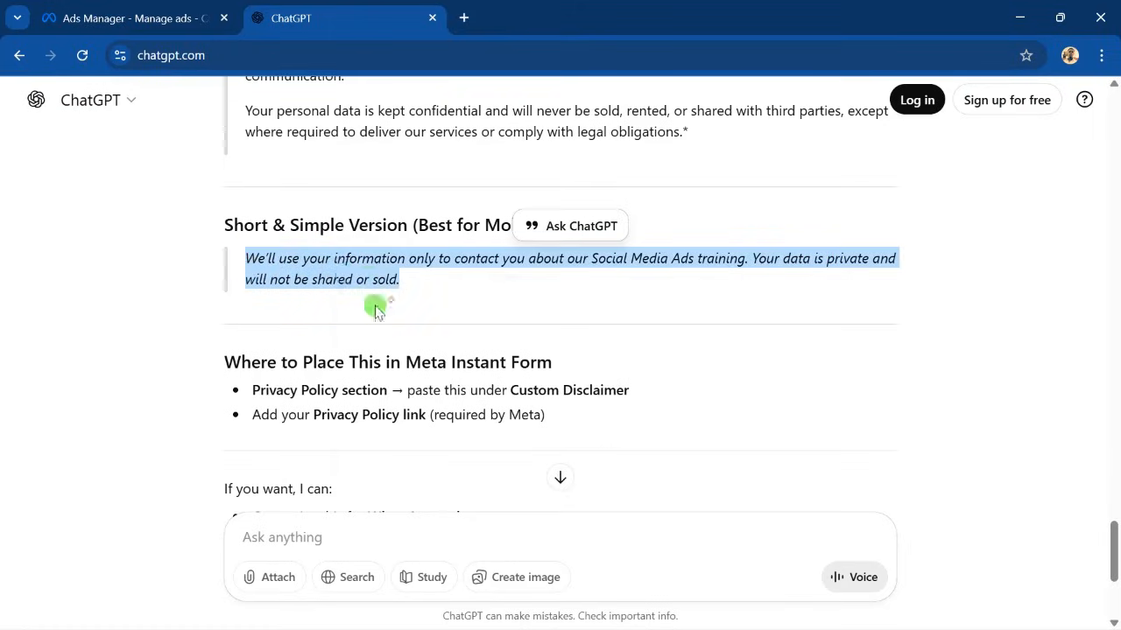
scroll(365, 285, up, 2)
scroll(365, 284, up, 4)
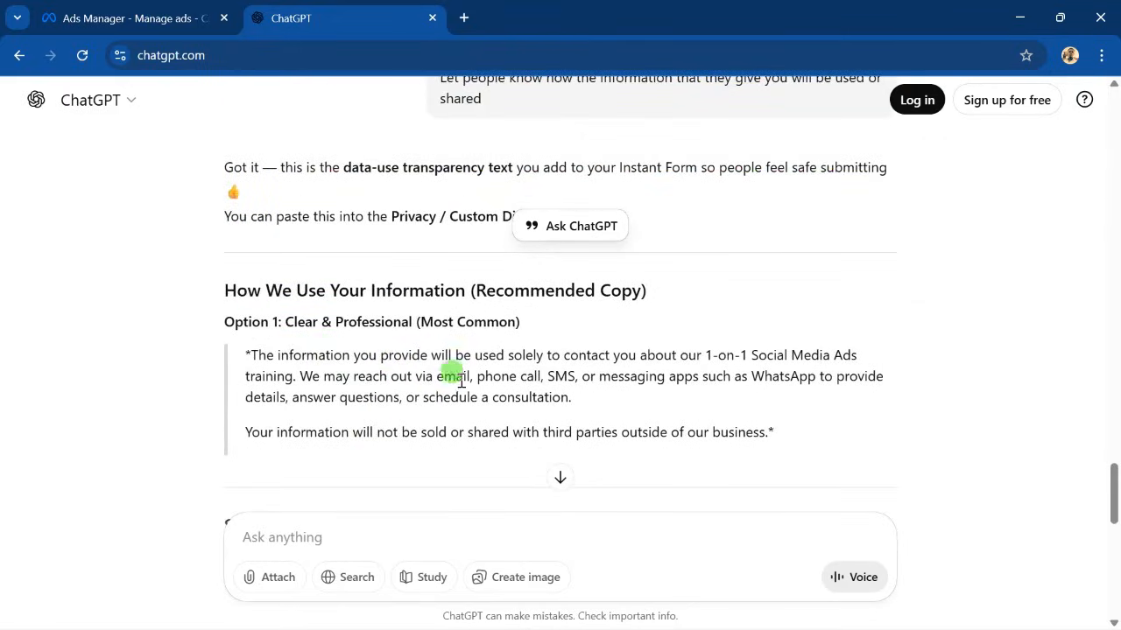
scroll(396, 404, down, 6)
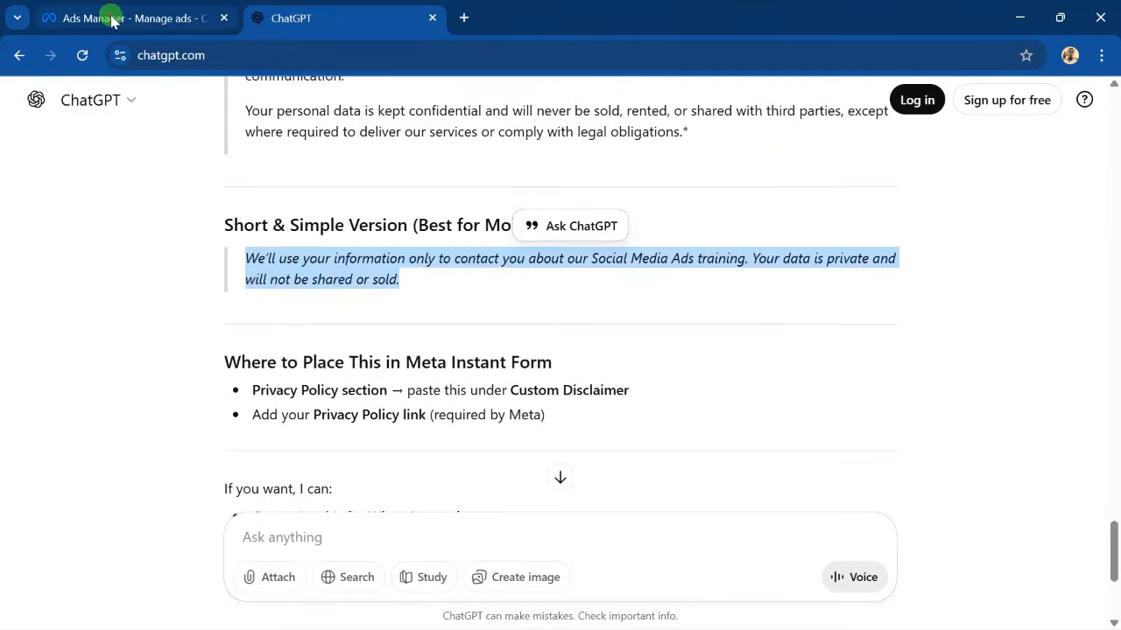
click(110, 18)
click(253, 348)
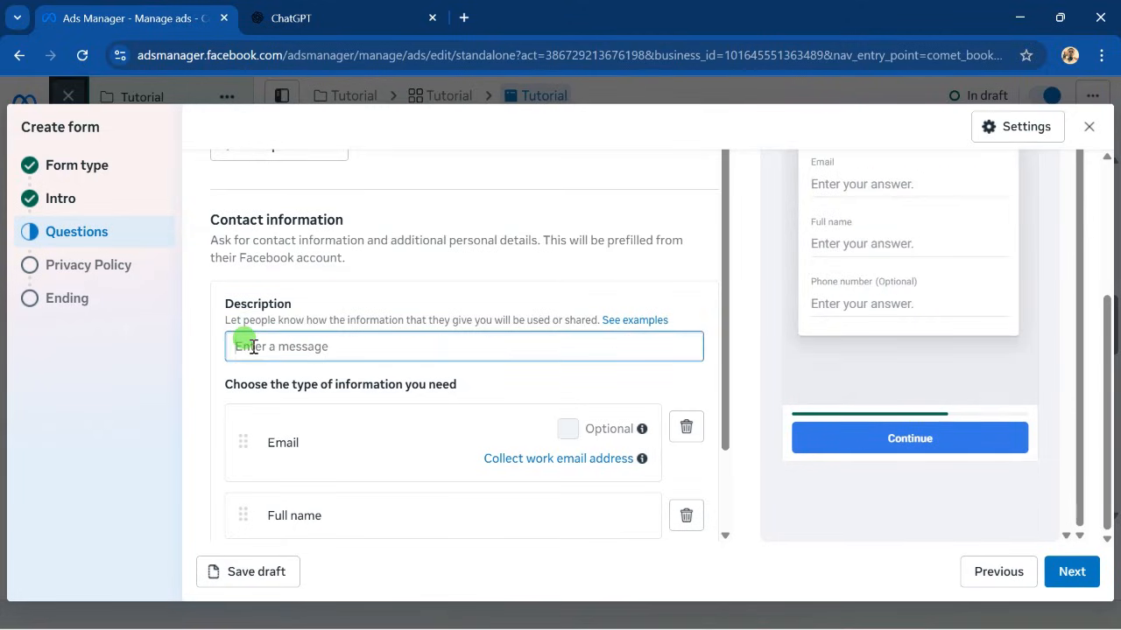
right_click(253, 348)
click(294, 430)
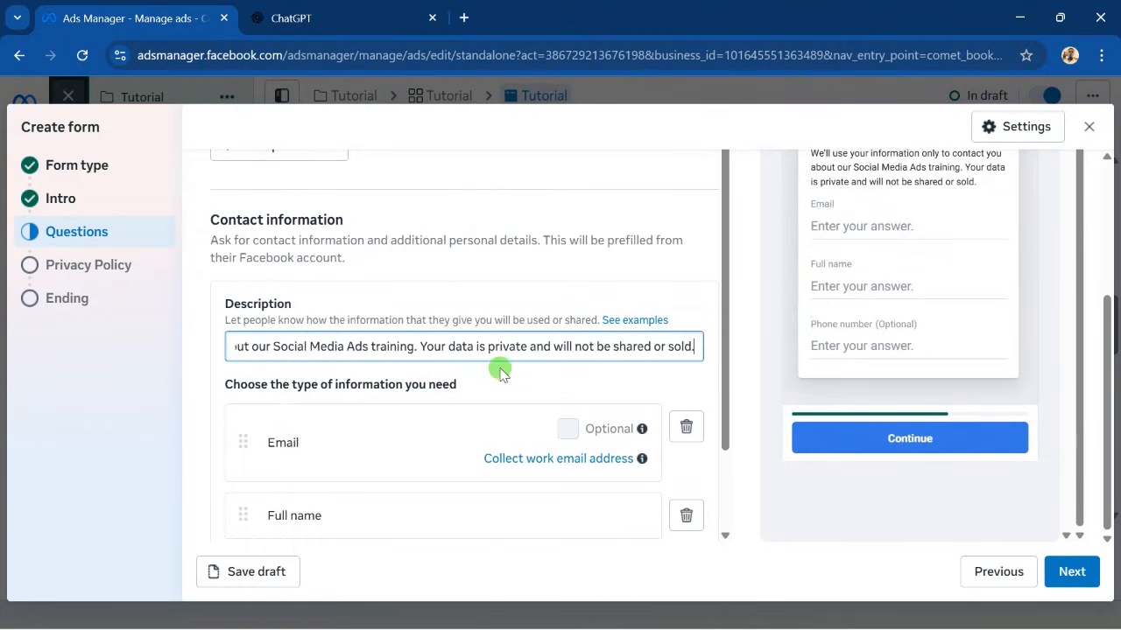
Check the description in the form preview and remove the Email field from the requested contact information.
scroll(865, 218, up, 3)
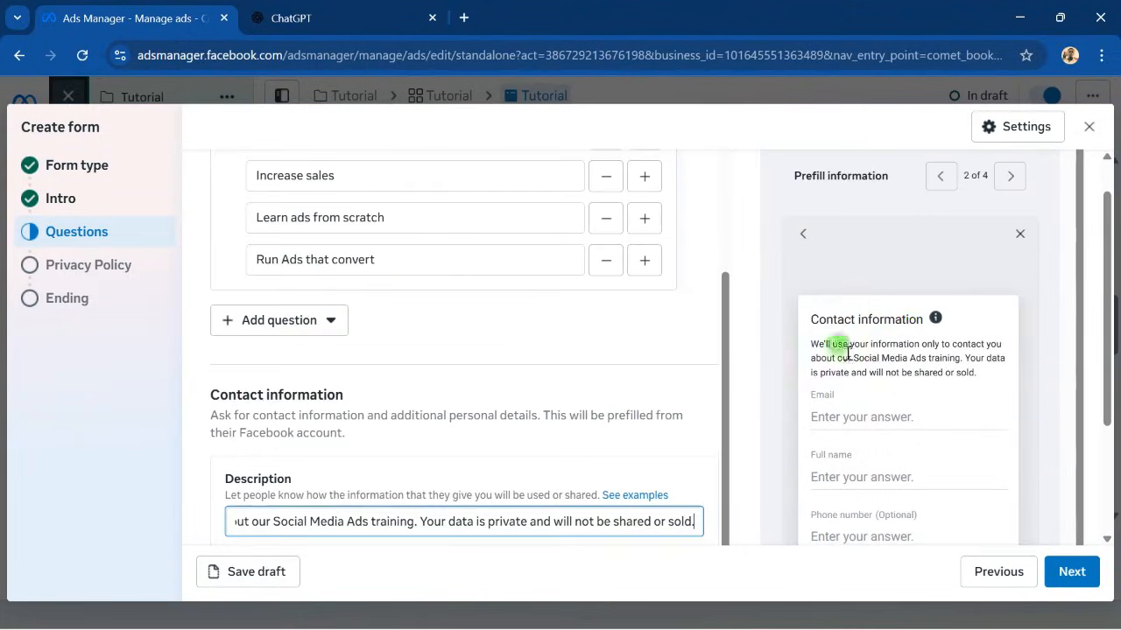
scroll(838, 337, up, 1)
scroll(870, 366, down, 1)
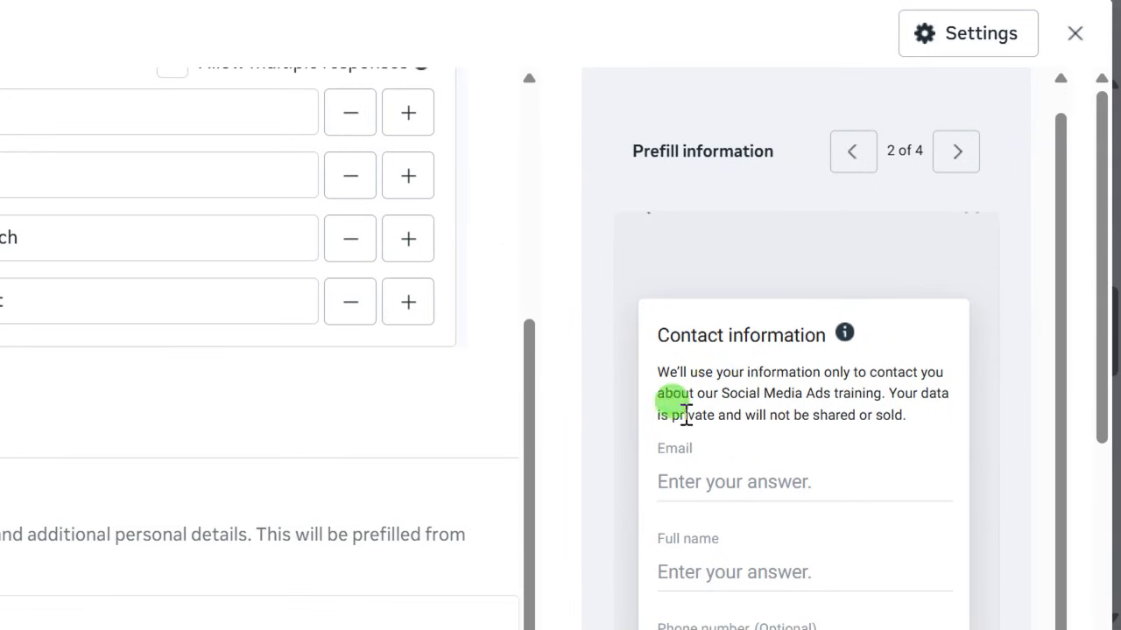
scroll(705, 447, down, 3)
scroll(700, 175, up, 1)
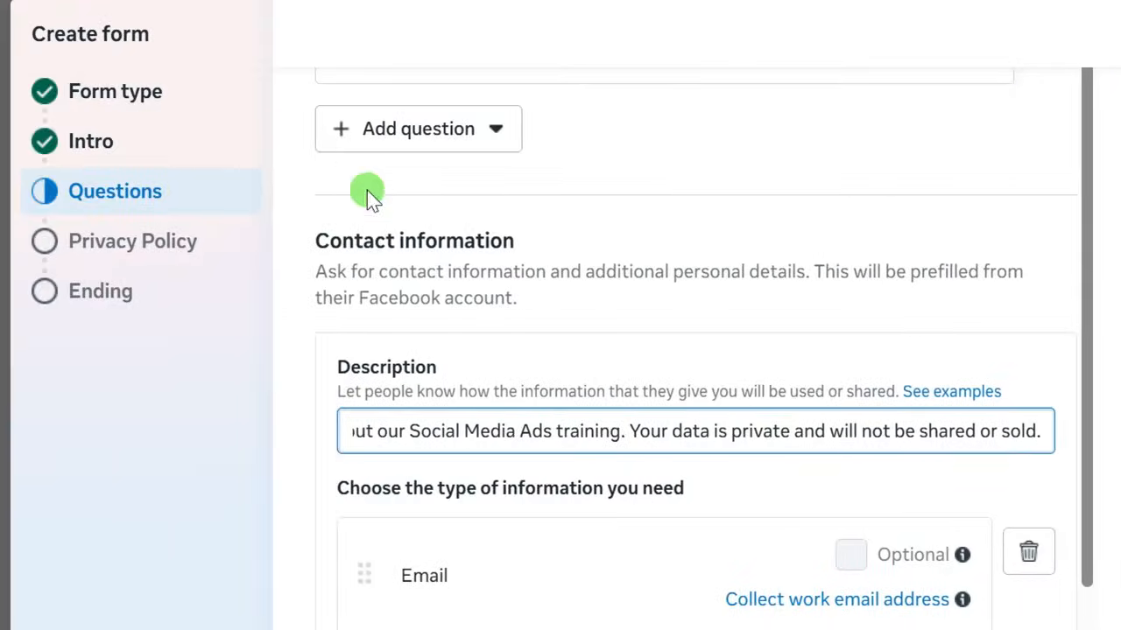
scroll(62, 352, up, 1)
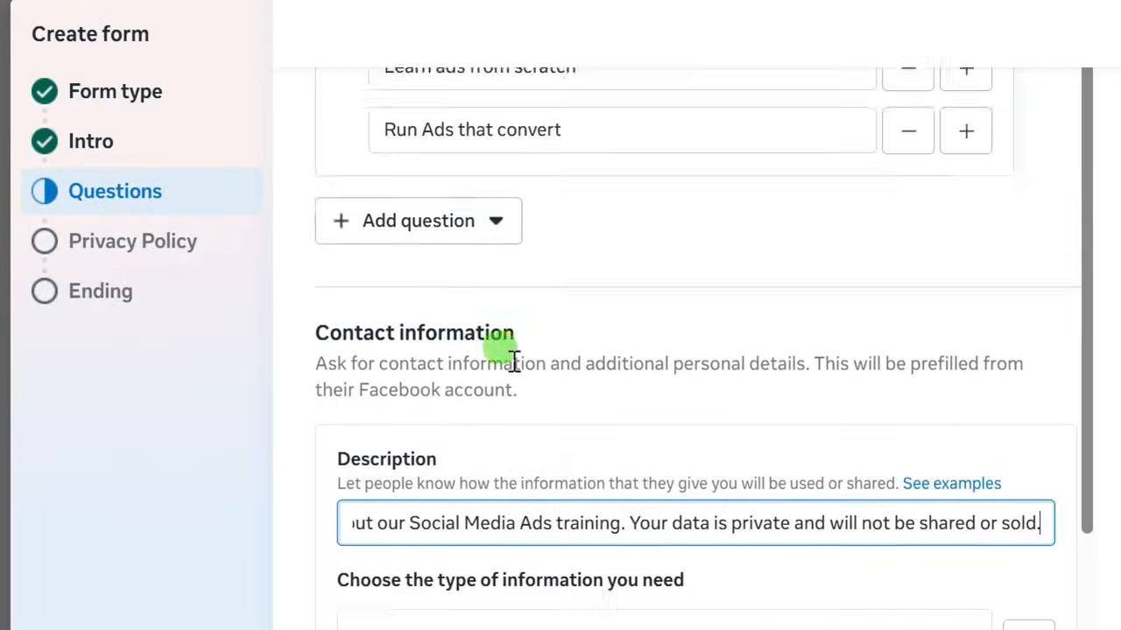
scroll(58, 393, down, 2)
scroll(493, 394, down, 2)
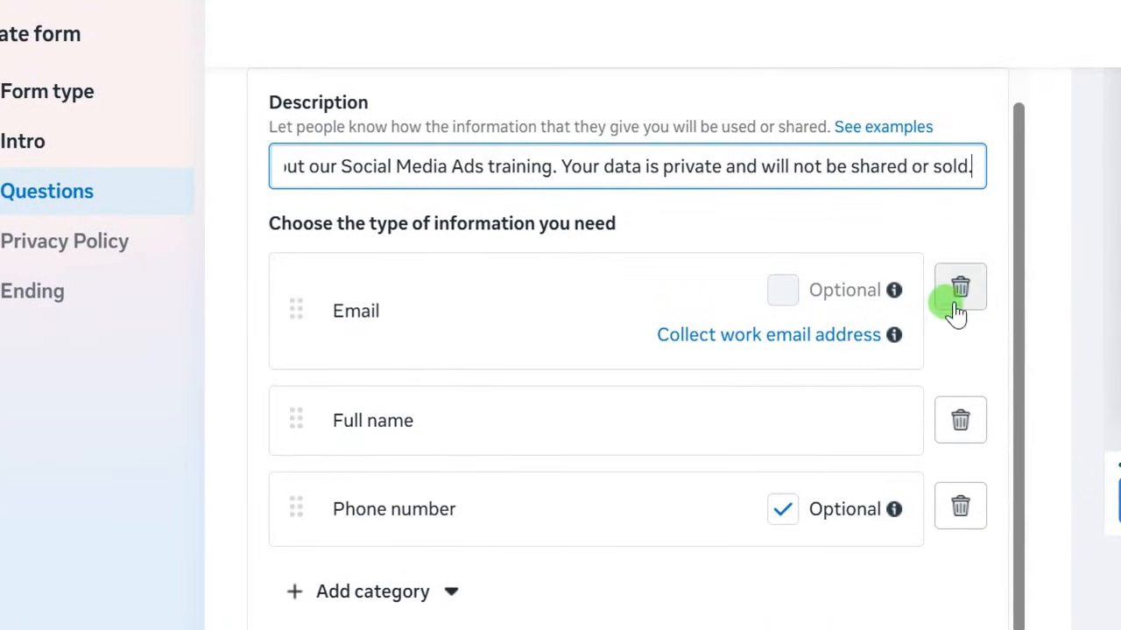
click(954, 294)
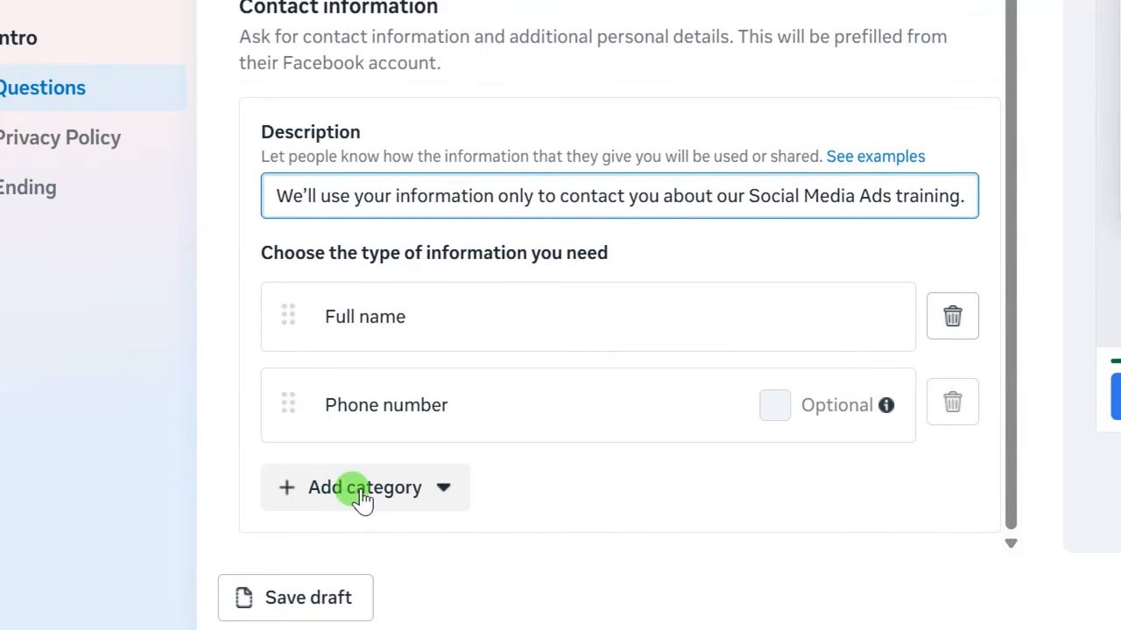
Add Email from the Contact fields category to the requested contact information.
click(362, 501)
mouse_move(437, 230)
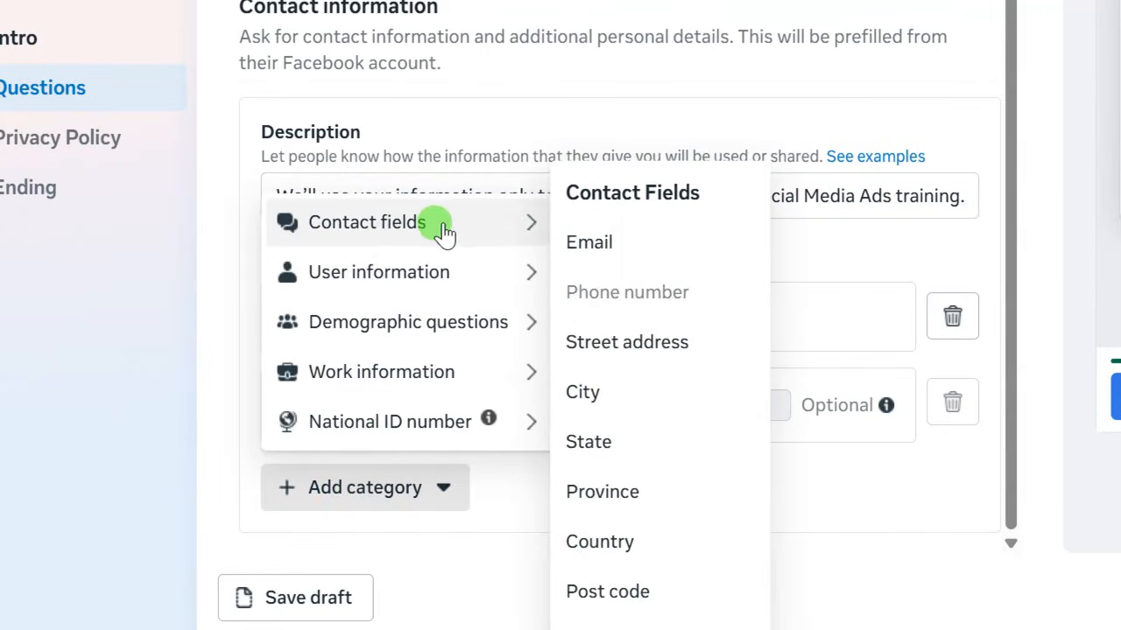
click(600, 248)
scroll(260, 450, down, 3)
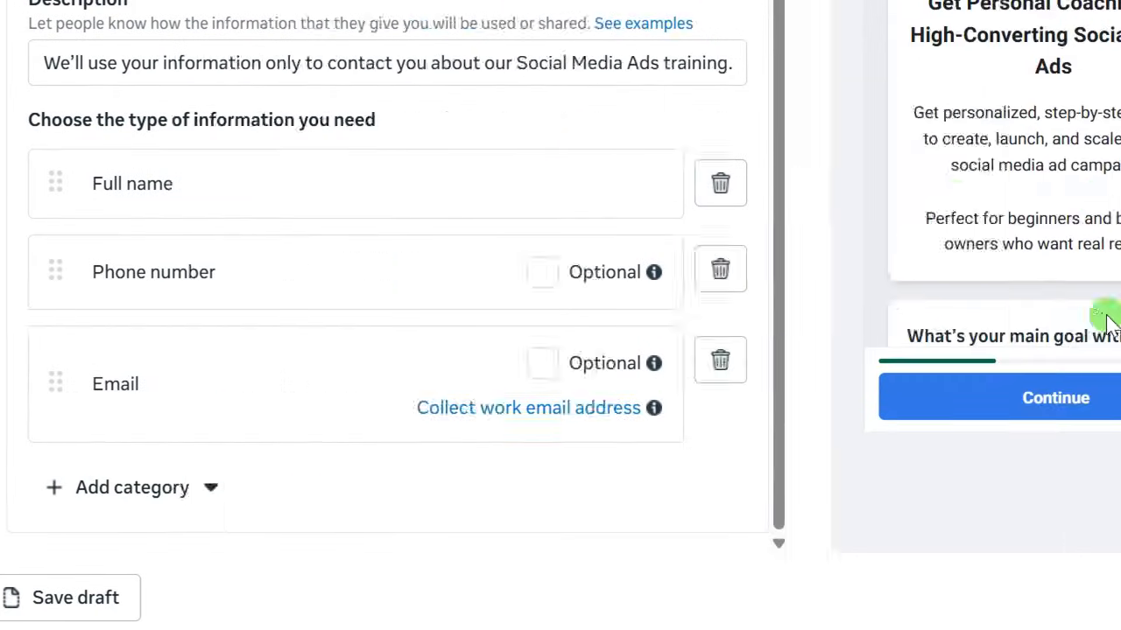
Review the custom question and its answers in the form preview and continue to the Privacy Policy section.
scroll(1076, 220, up, 3)
scroll(1041, 250, down, 3)
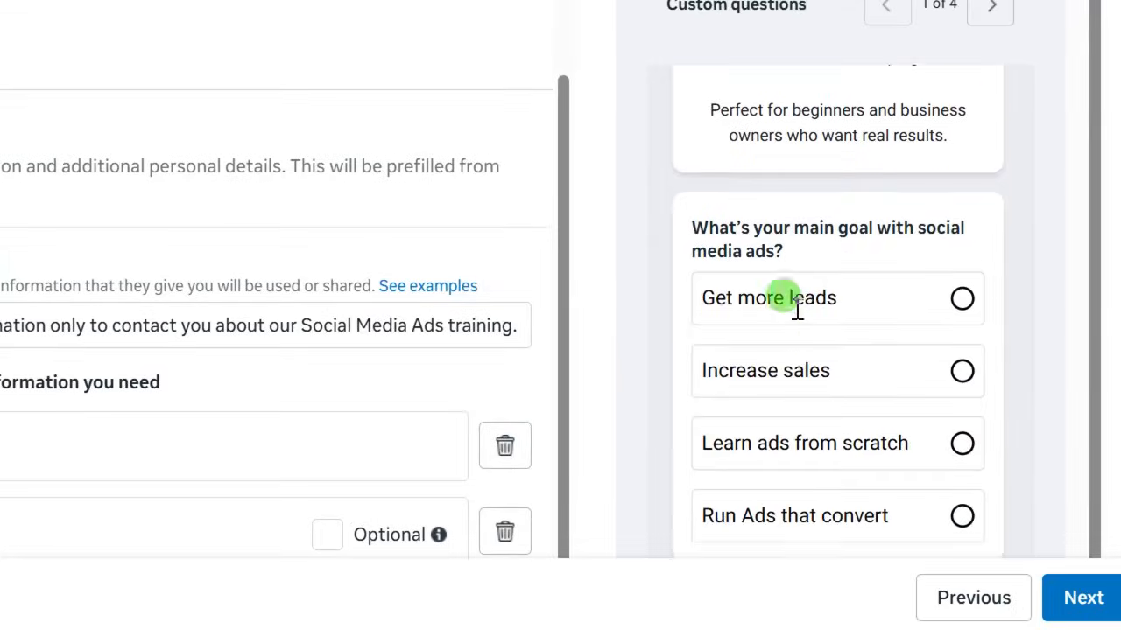
scroll(796, 311, down, 5)
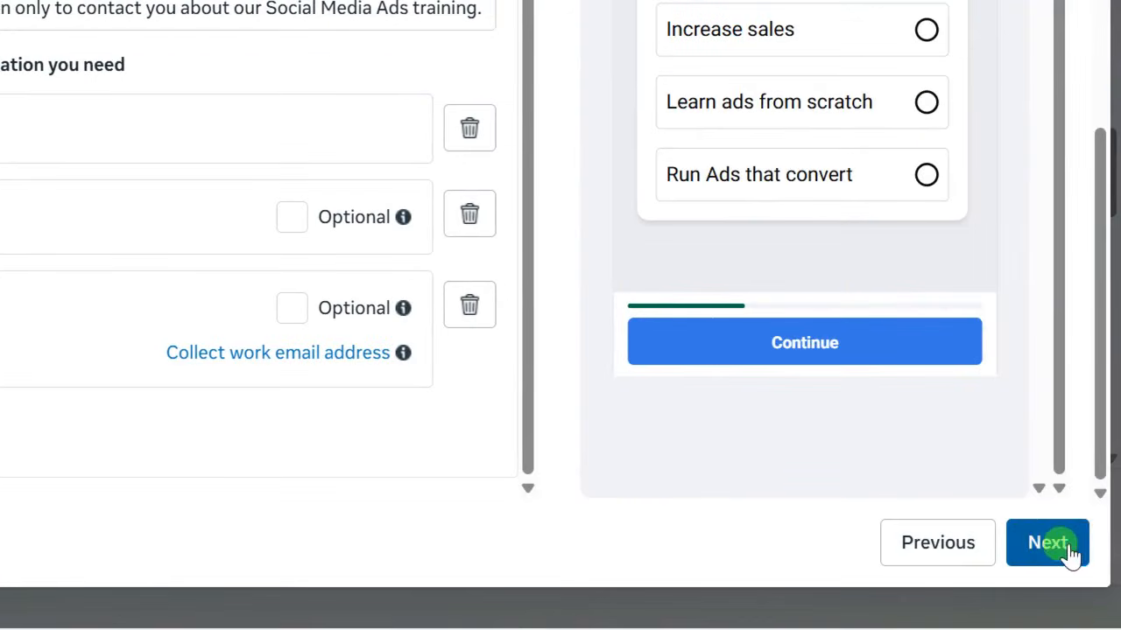
click(1049, 547)
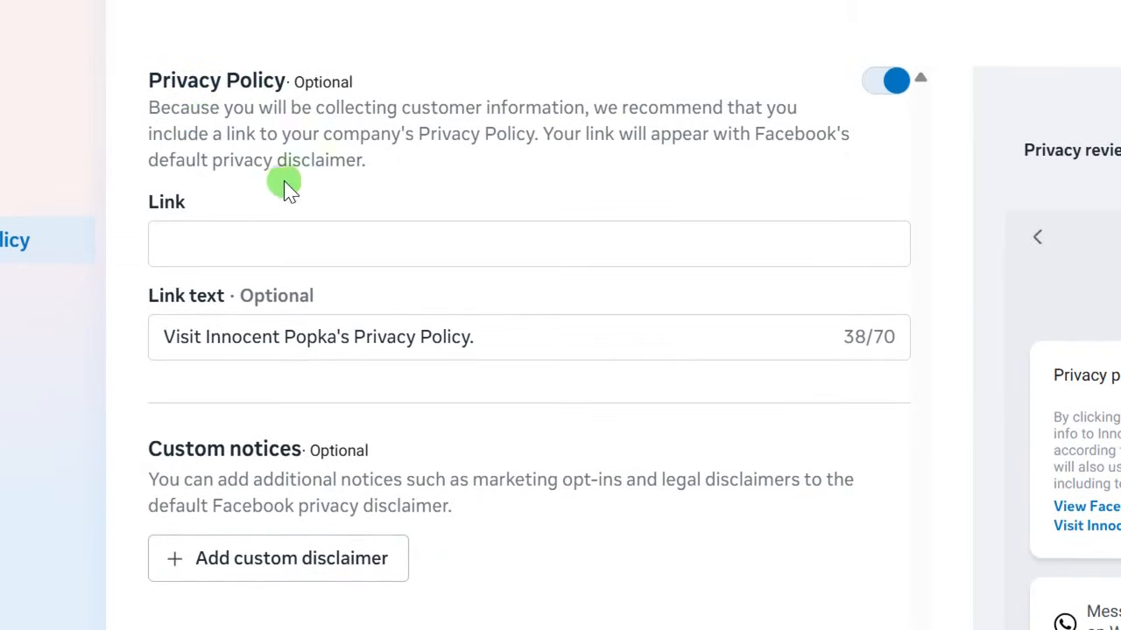
Turn off the optional Privacy Policy link and continue to the form's Ending section.
scroll(325, 233, down, 3)
scroll(380, 213, up, 3)
click(882, 81)
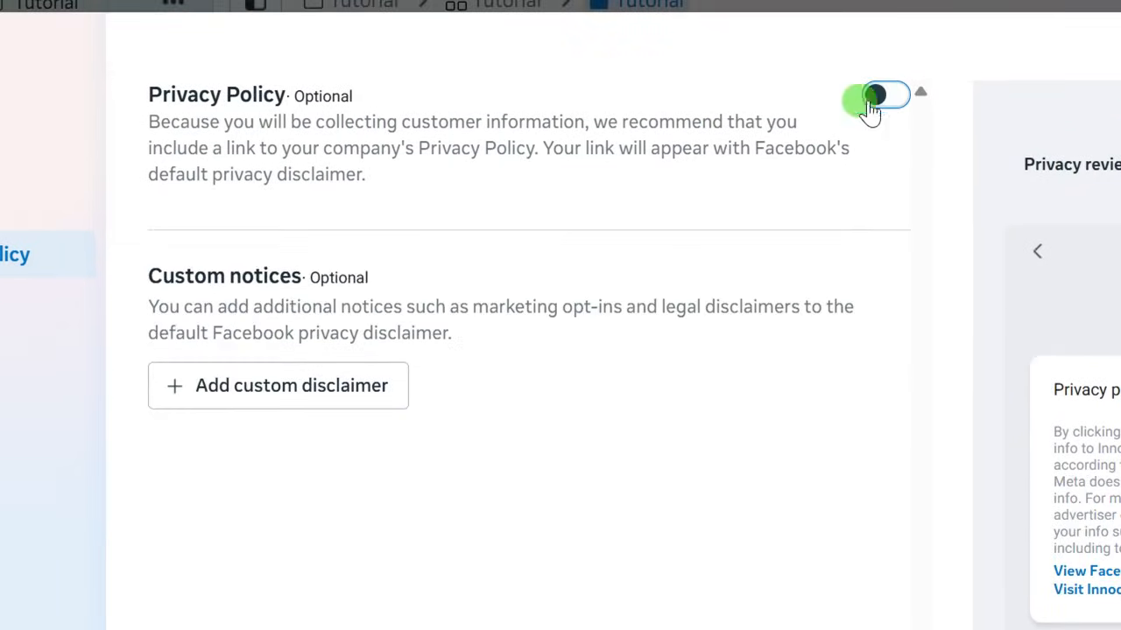
scroll(205, 400, down, 2)
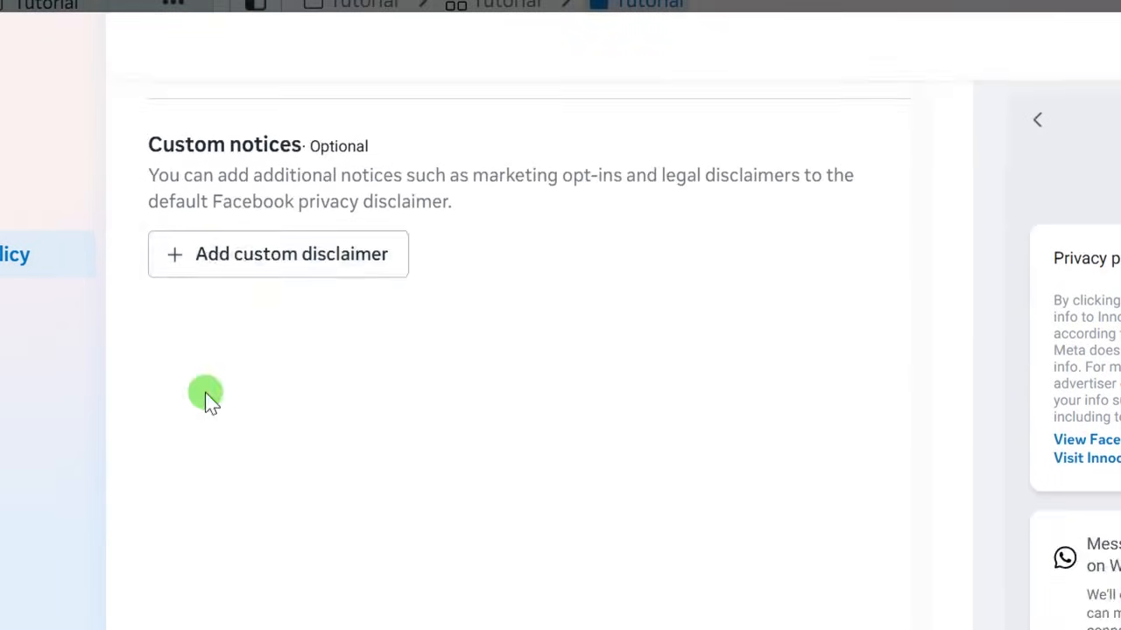
click(1047, 545)
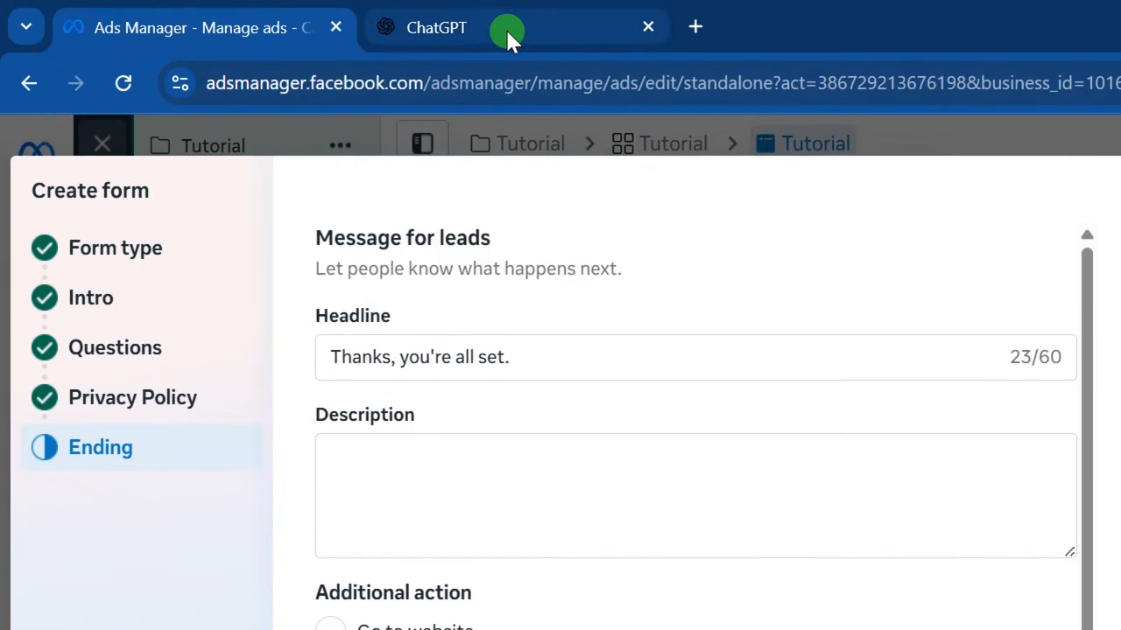
In ChatGPT, find the Thank You Screen suggestions and copy the message "Thanks for your interest! Your request has been received.".
click(508, 37)
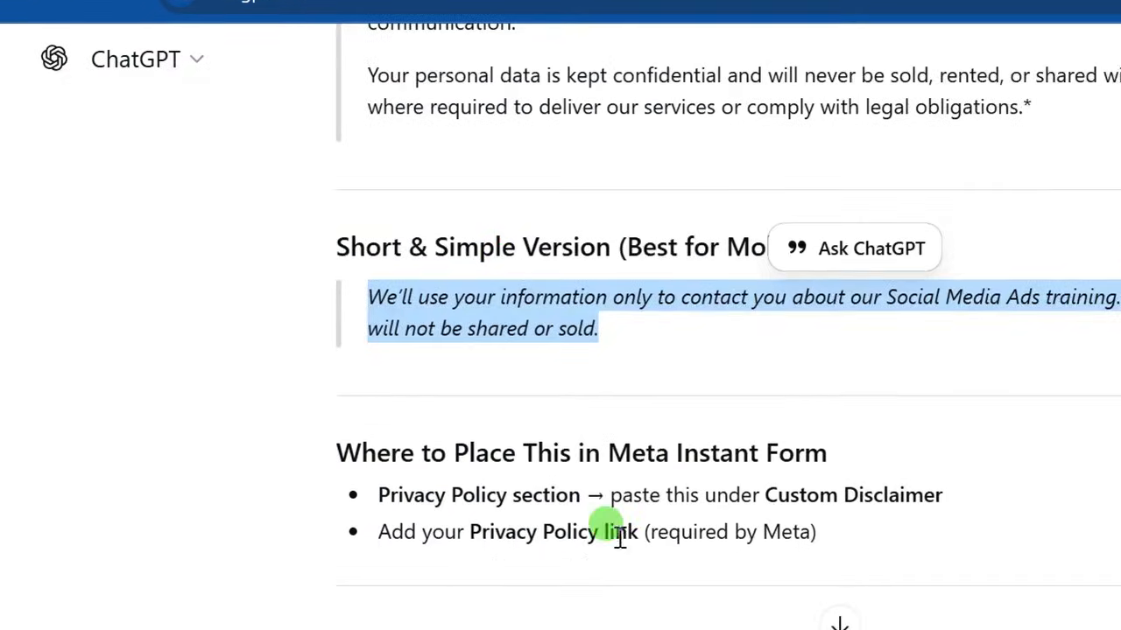
scroll(740, 283, up, 20)
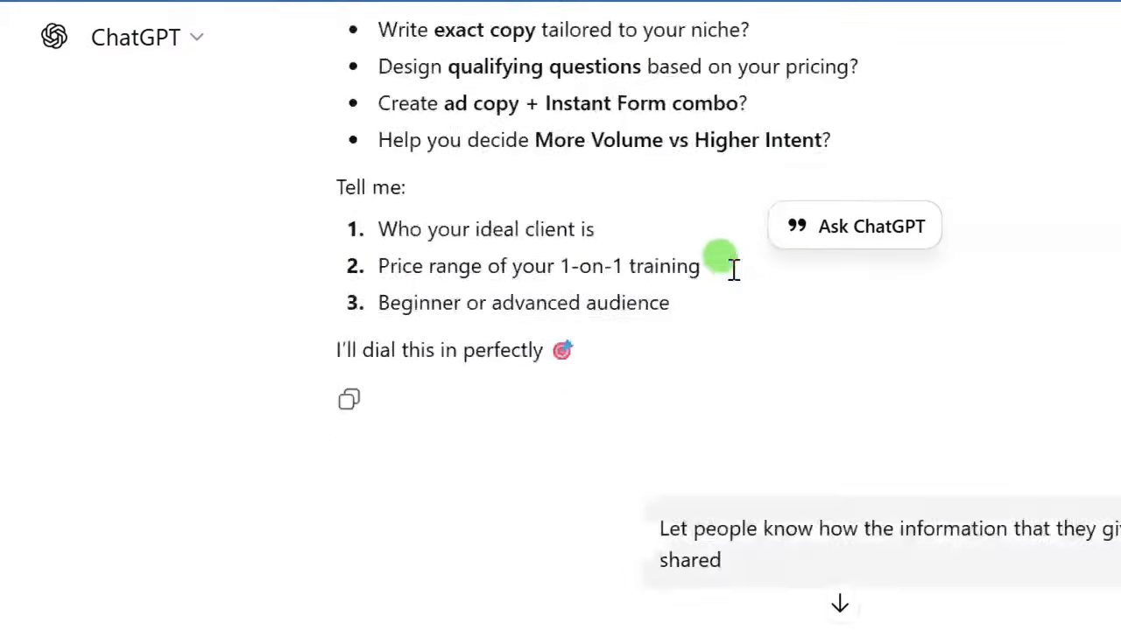
scroll(713, 282, up, 8)
scroll(645, 283, down, 9)
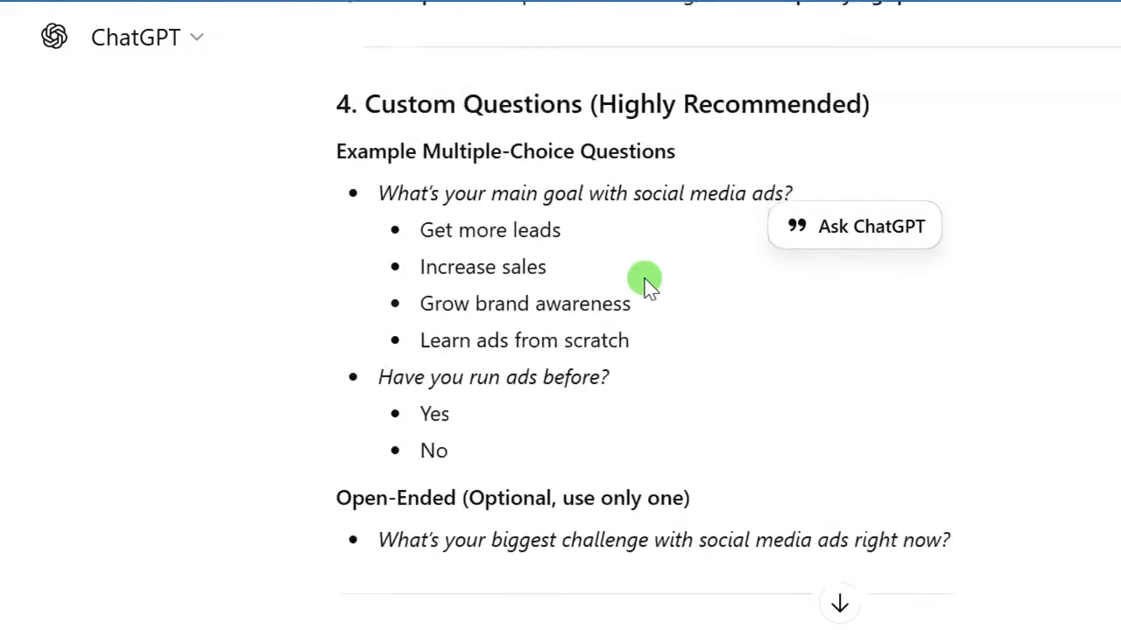
scroll(491, 398, down, 3)
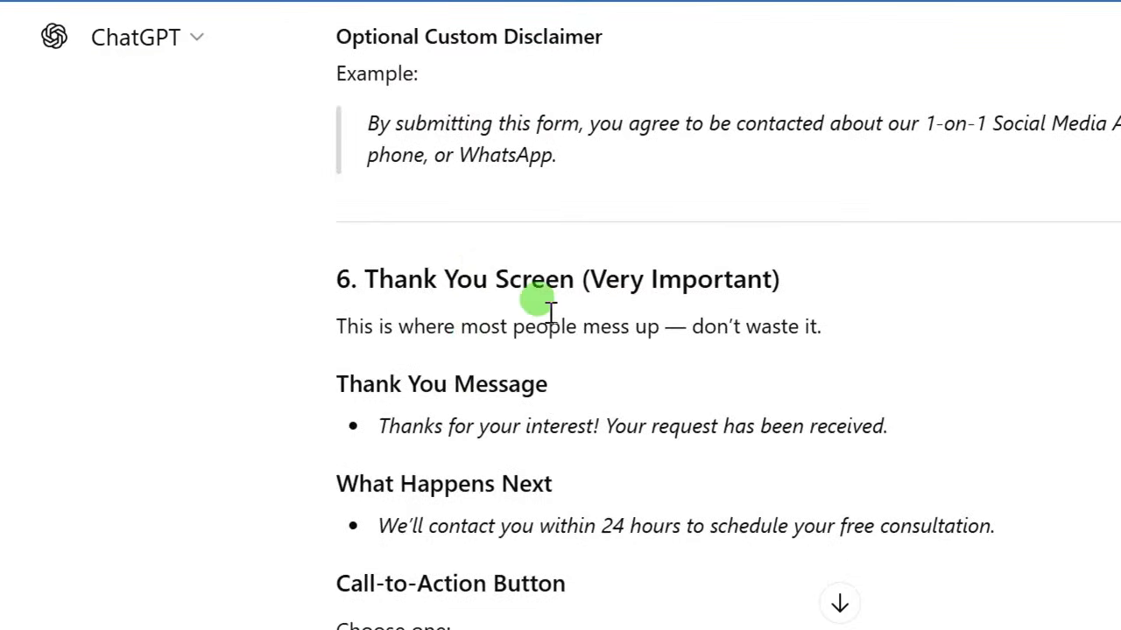
scroll(525, 288, down, 2)
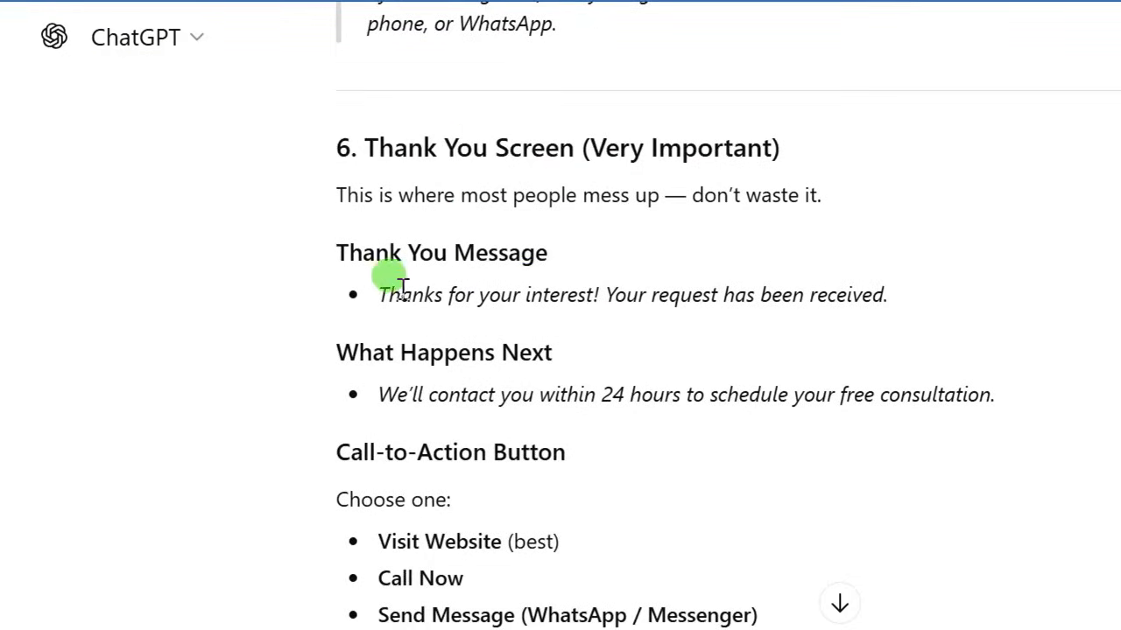
drag(382, 290, 865, 299)
right_click(865, 299)
click(902, 321)
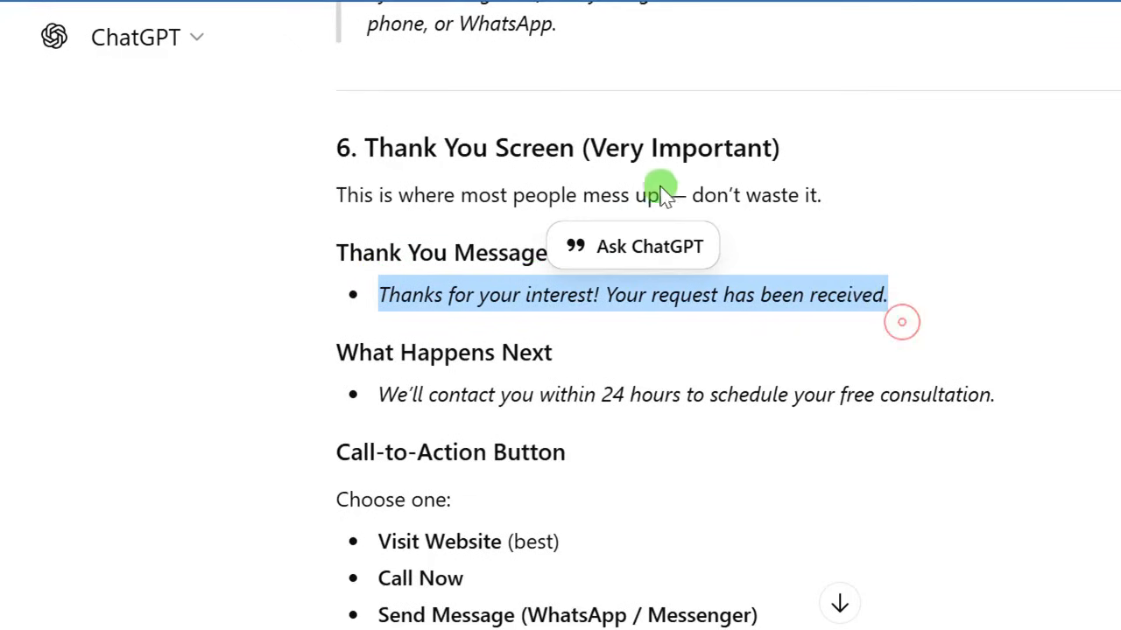
Back in Ads Manager, replace the form ending's headline with "Thanks for your interest! Your request has been received.".
click(258, 31)
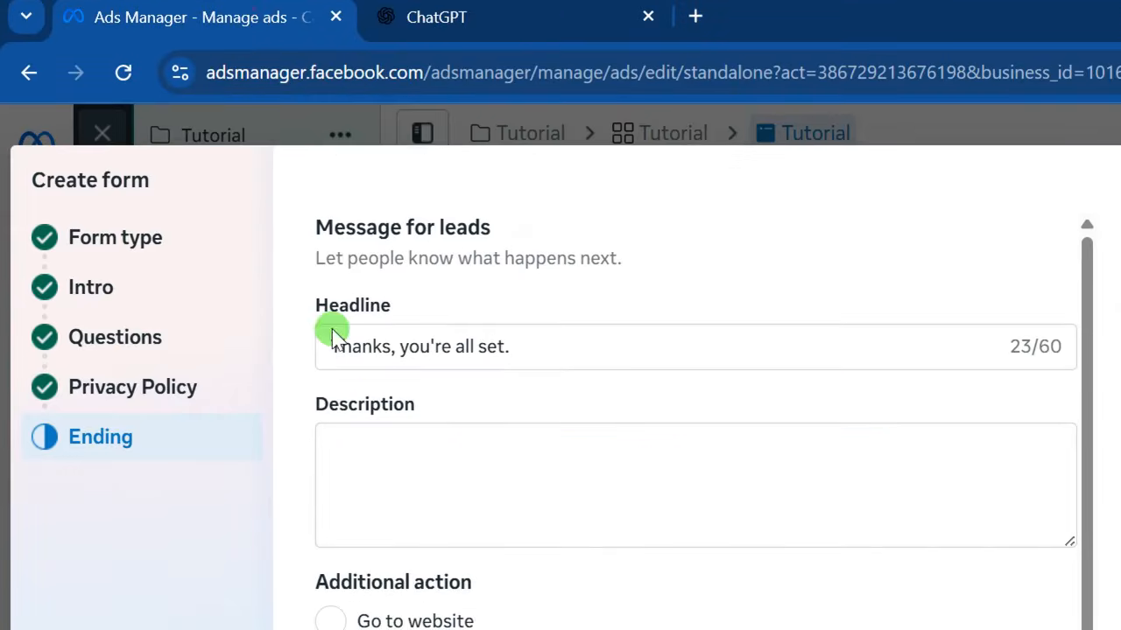
drag(525, 348, 343, 355)
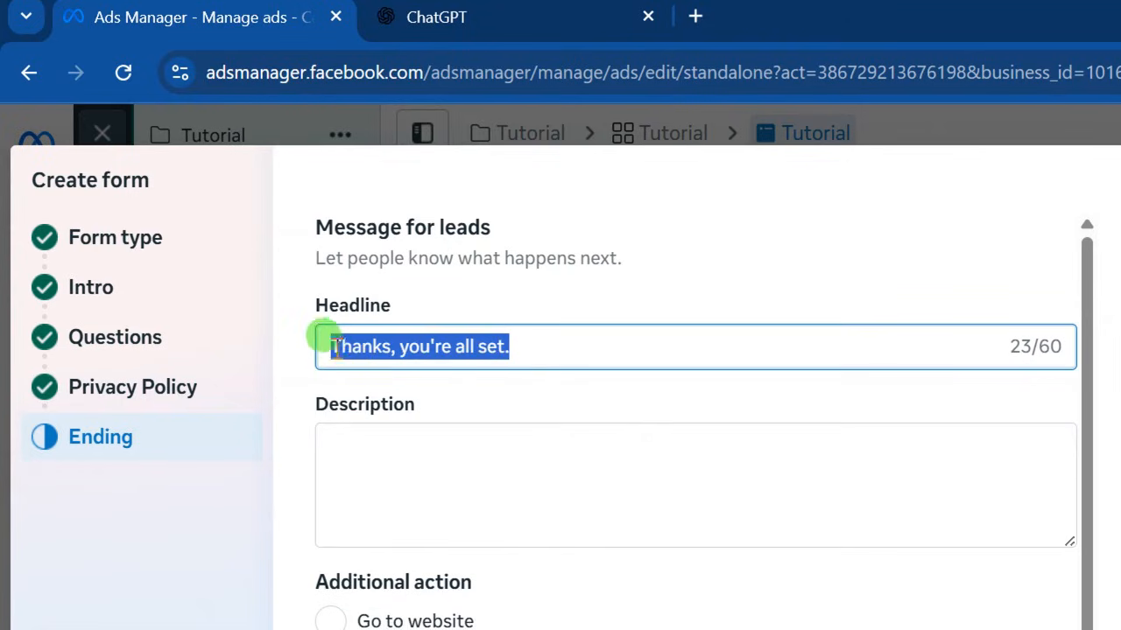
right_click(370, 344)
click(426, 464)
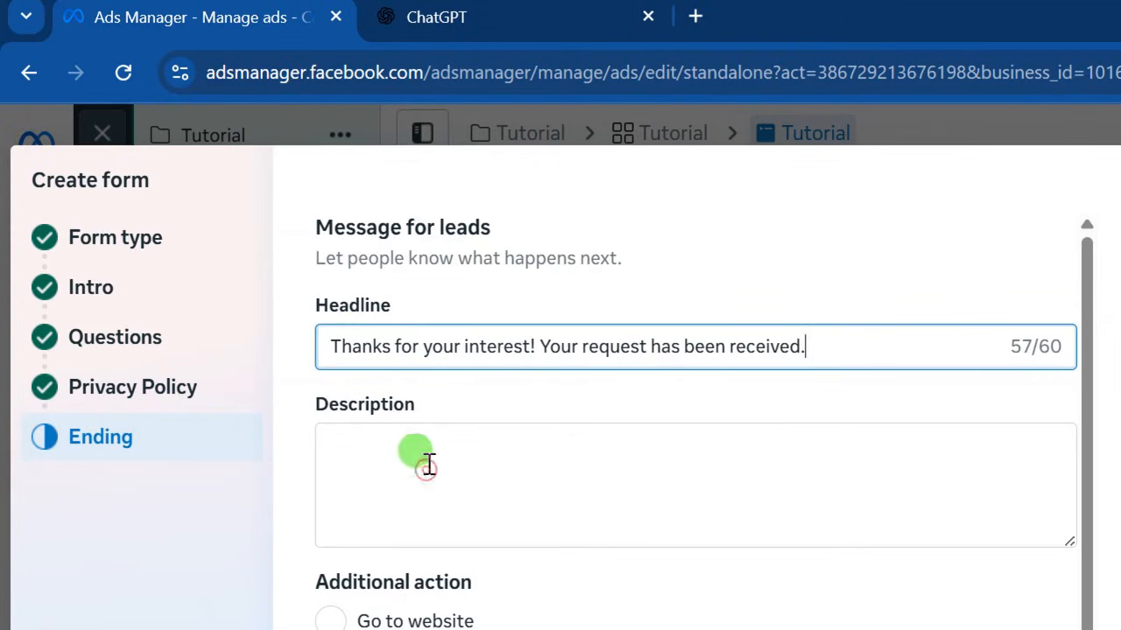
Copy ChatGPT's What Happens Next line, "We'll contact you within 24 hours to schedule your free consultation.", into the form ending's description.
click(368, 455)
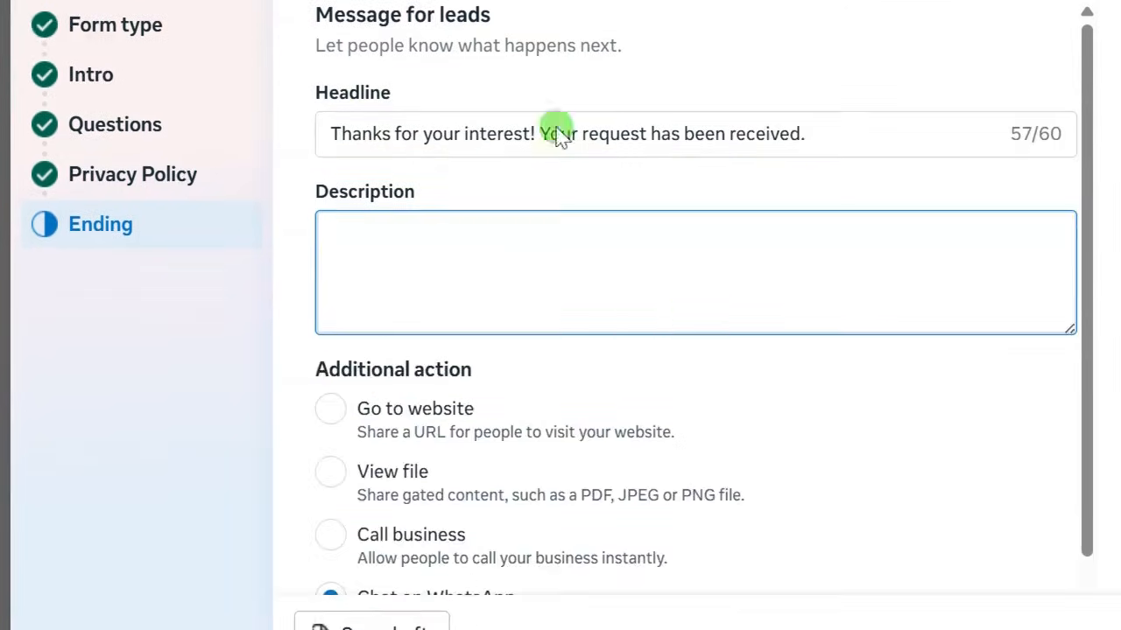
click(496, 27)
scroll(569, 545, down, 1)
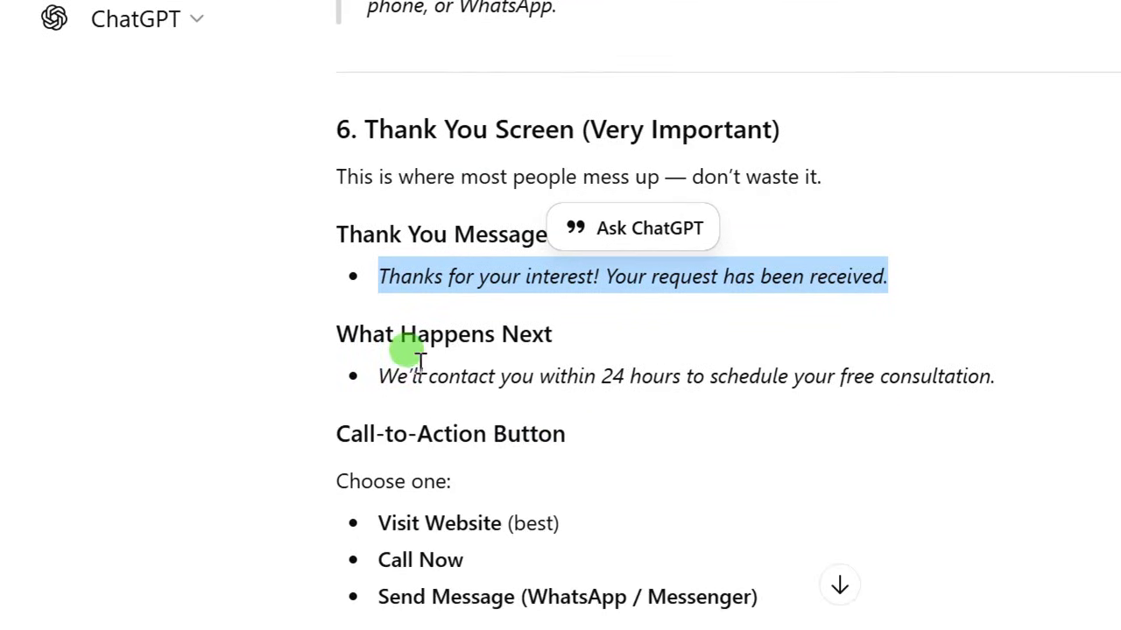
drag(386, 377, 1007, 380)
right_click(825, 385)
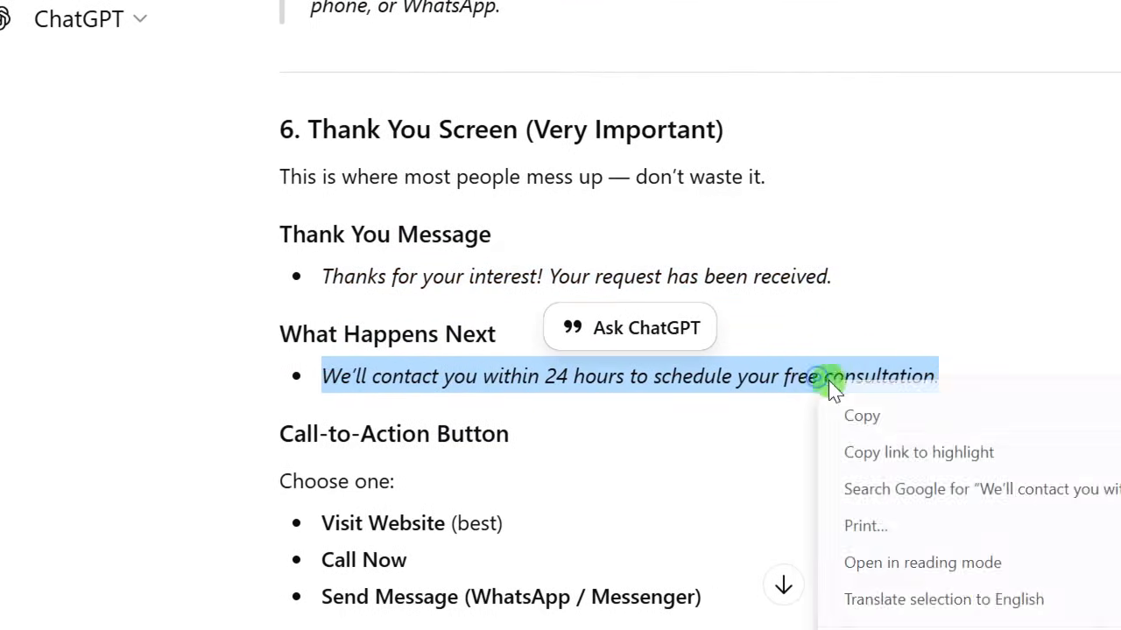
click(860, 413)
click(177, 27)
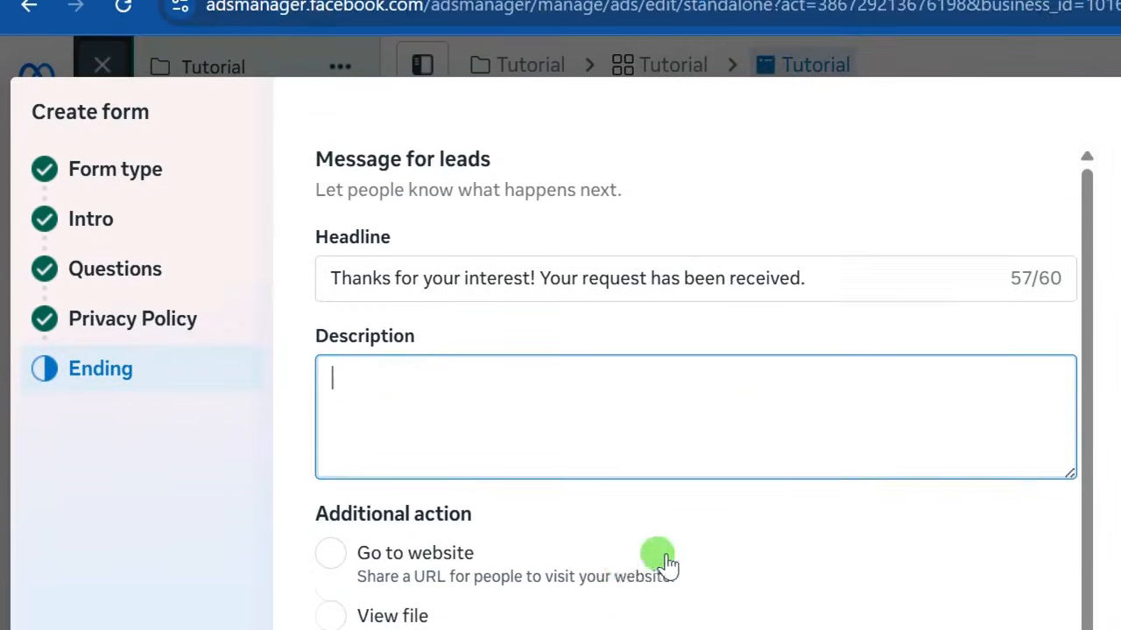
right_click(341, 354)
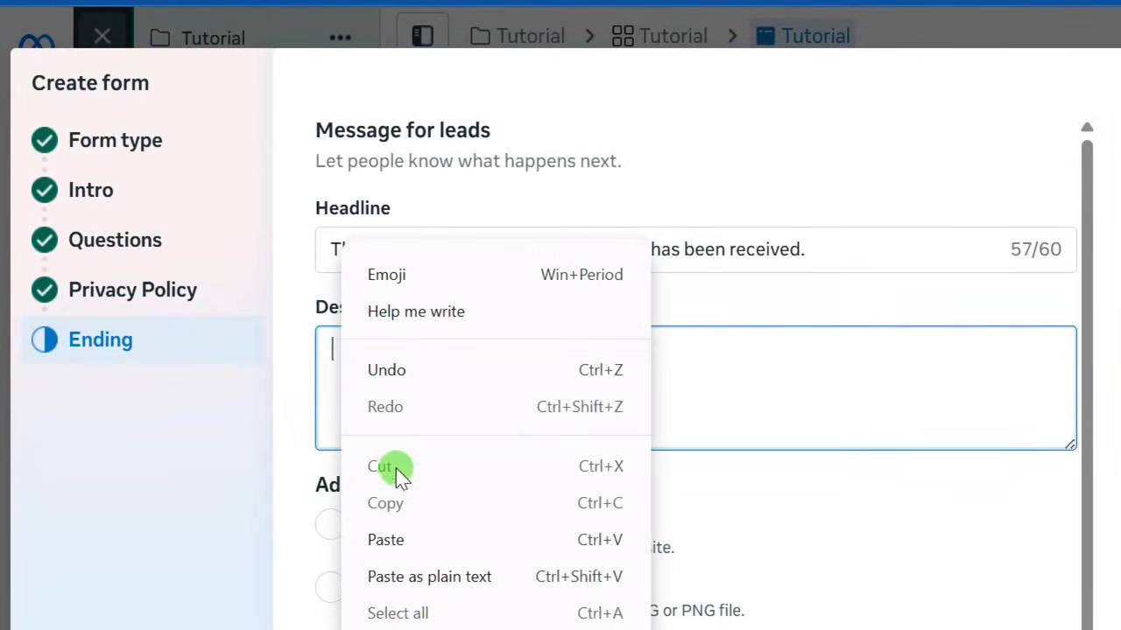
click(394, 536)
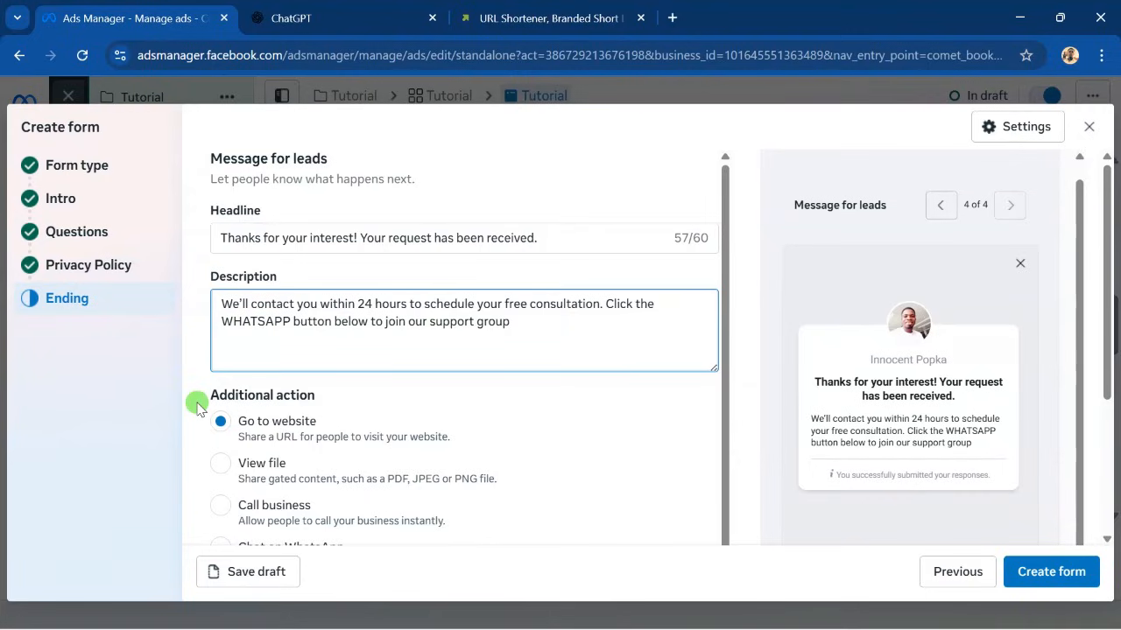
Choose Chat on WhatsApp as the ending's additional action and check its account and call-to-action settings.
scroll(198, 404, down, 1)
scroll(245, 306, down, 1)
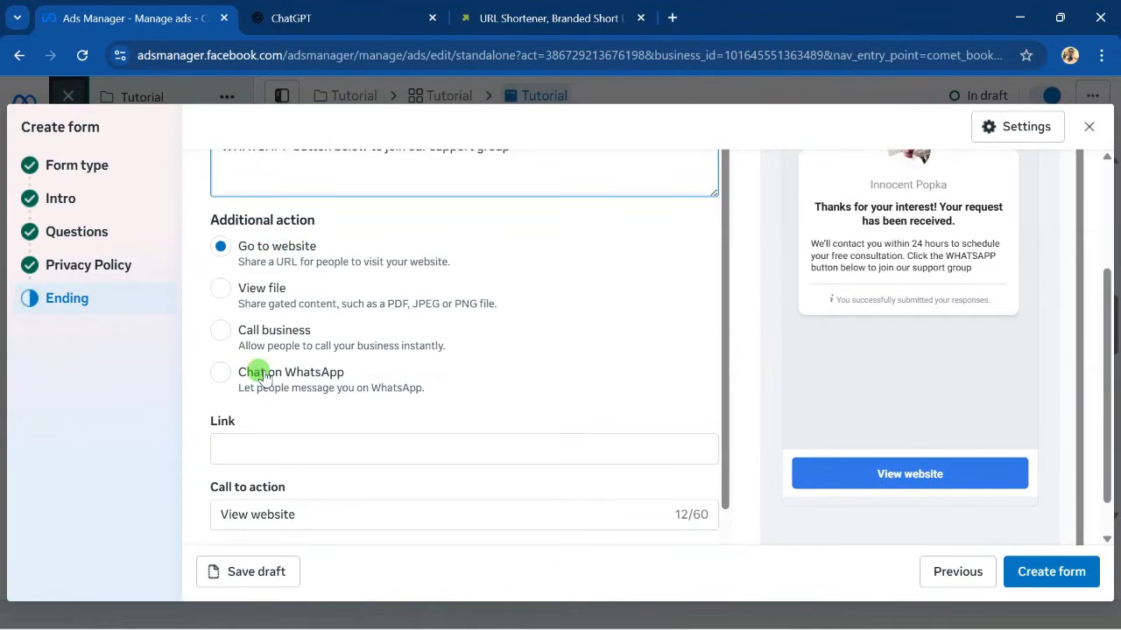
click(221, 375)
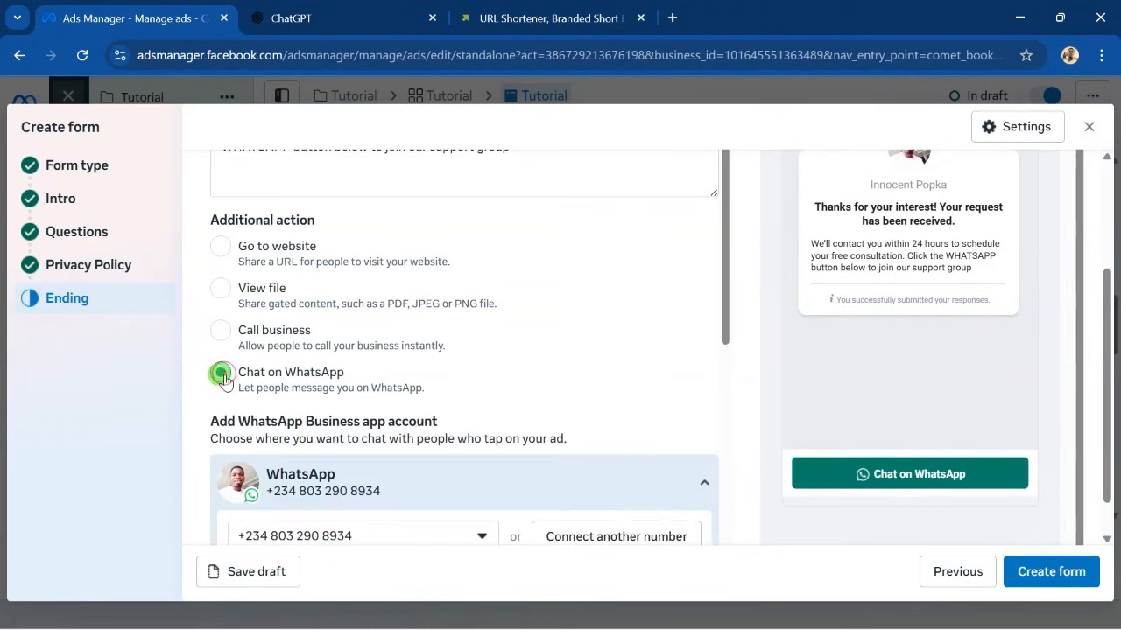
scroll(315, 335, down, 2)
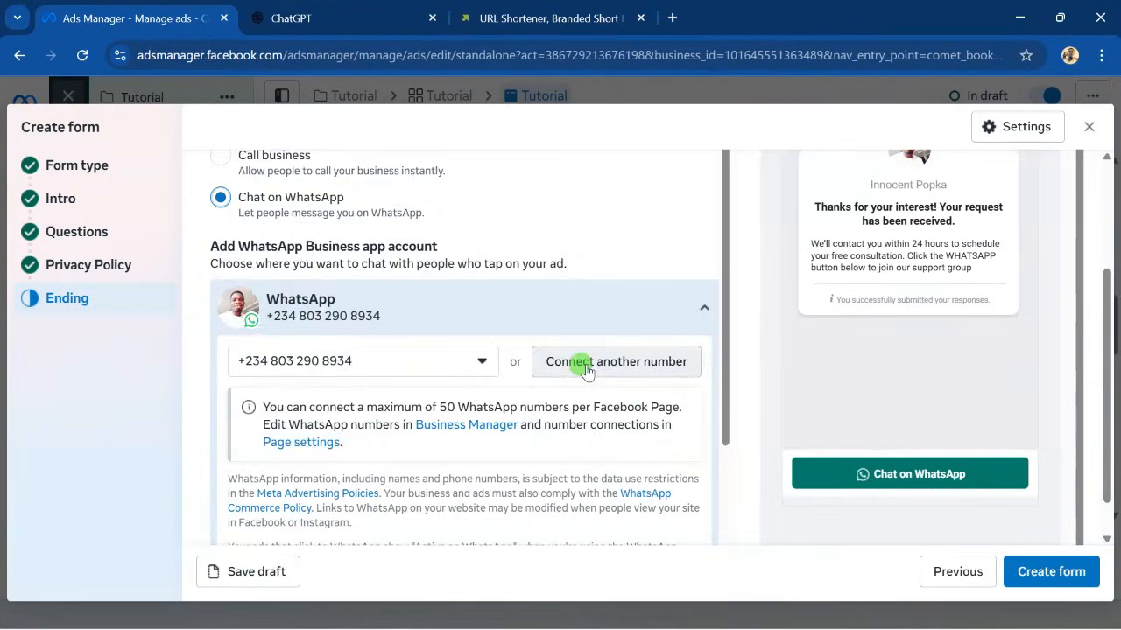
scroll(383, 370, down, 3)
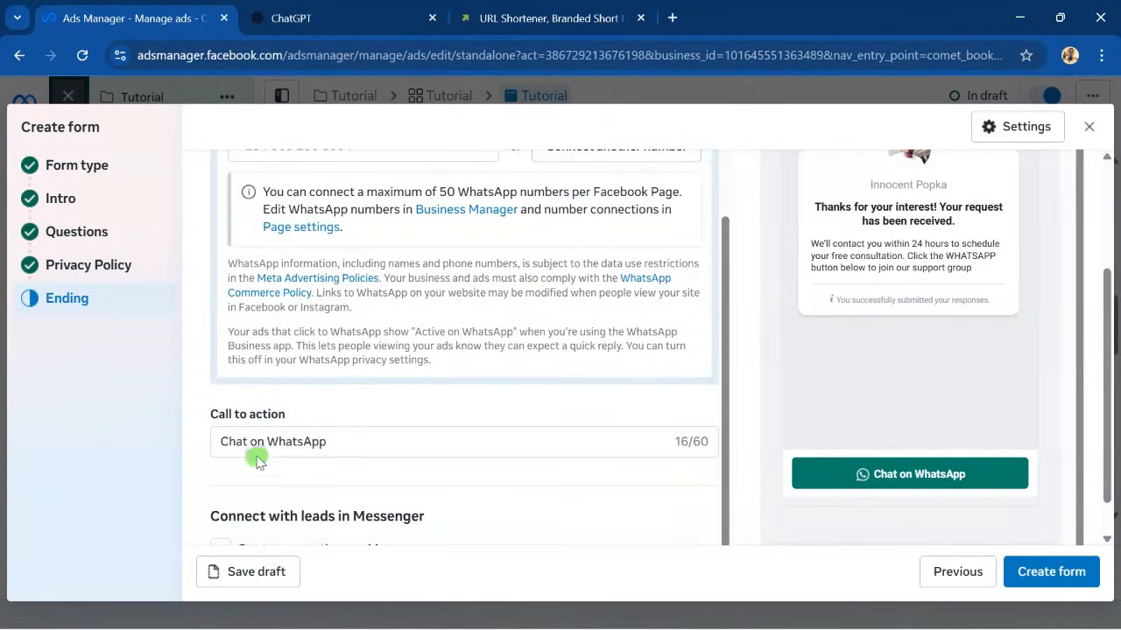
scroll(441, 468, down, 1)
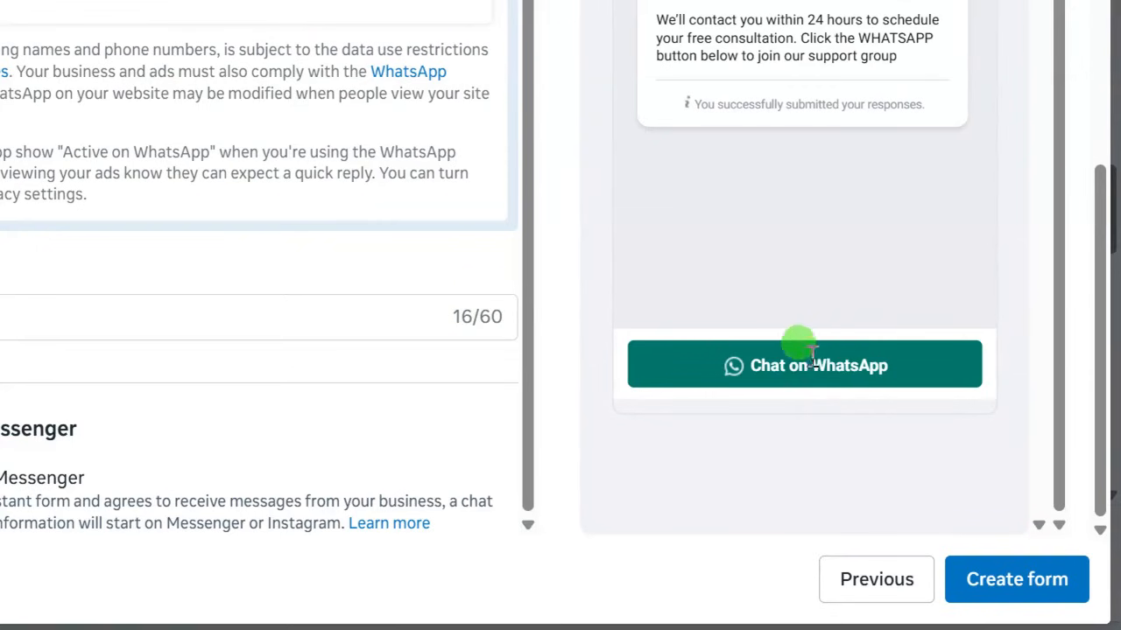
Check the ending message in the form preview and create the instant form.
scroll(815, 240, up, 3)
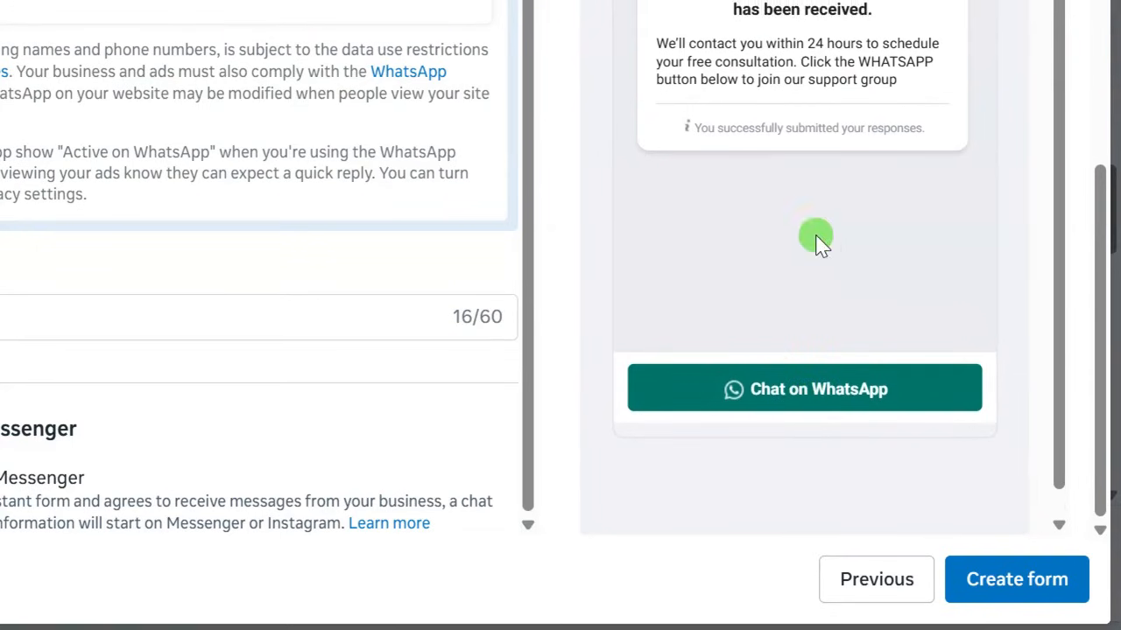
scroll(761, 394, down, 3)
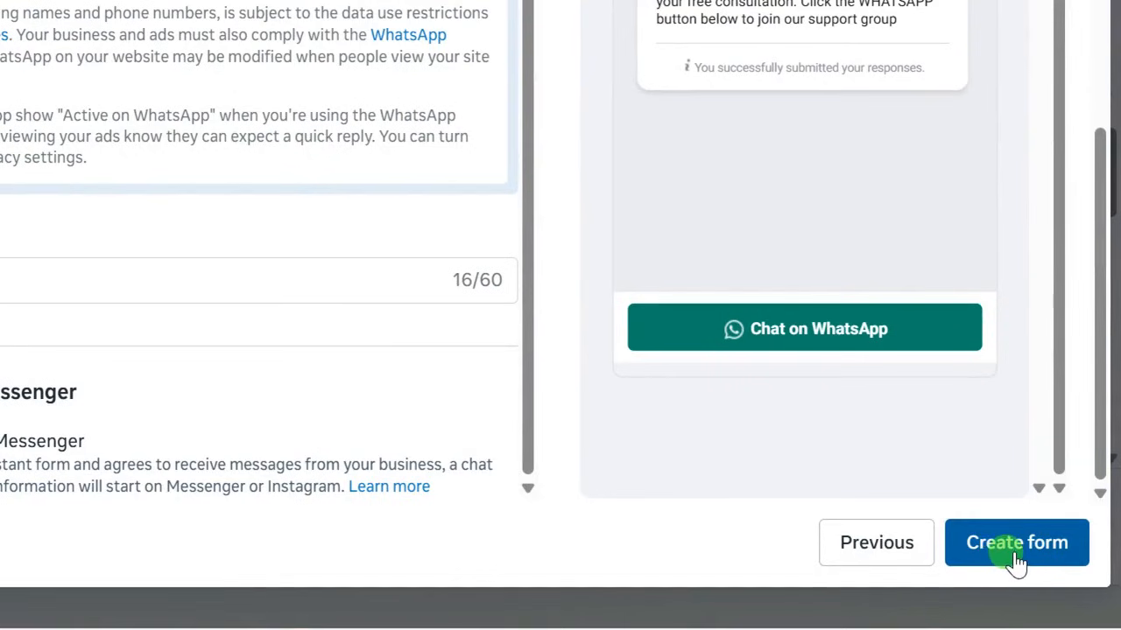
click(1004, 552)
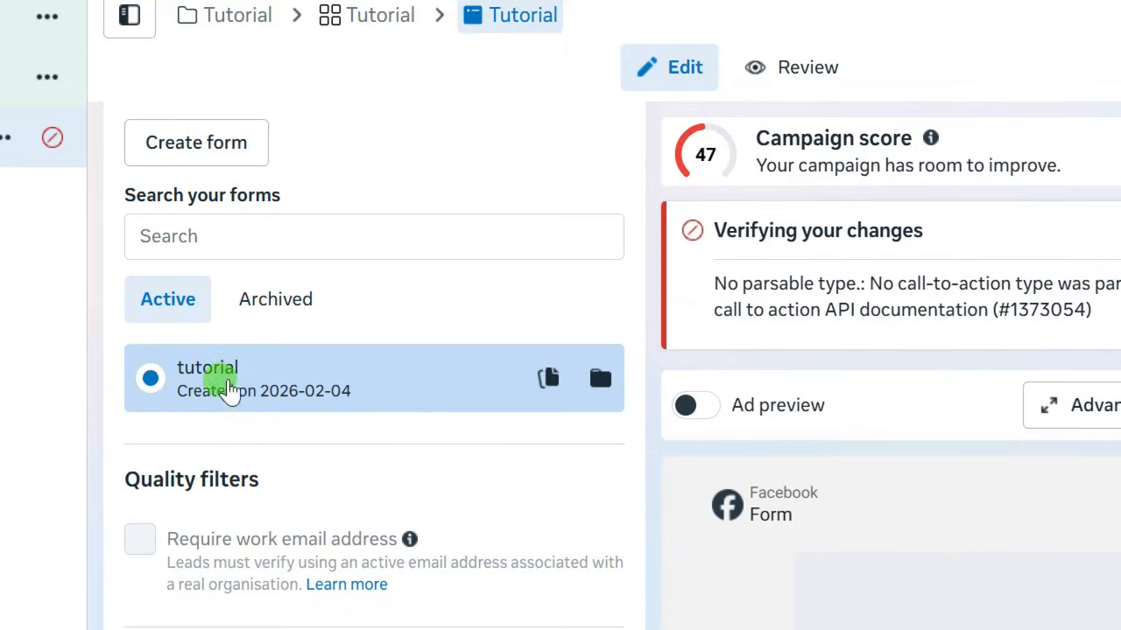
Use the existing Facebook post "Side hustle for 2026" as the ad creative.
scroll(175, 464, down, 7)
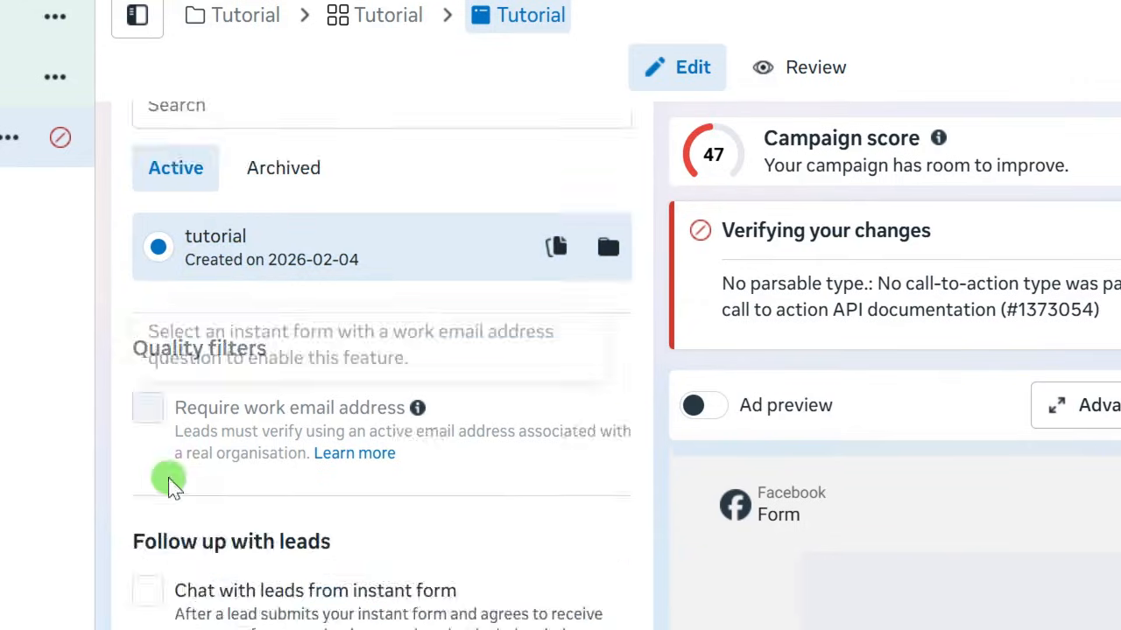
scroll(185, 447, down, 2)
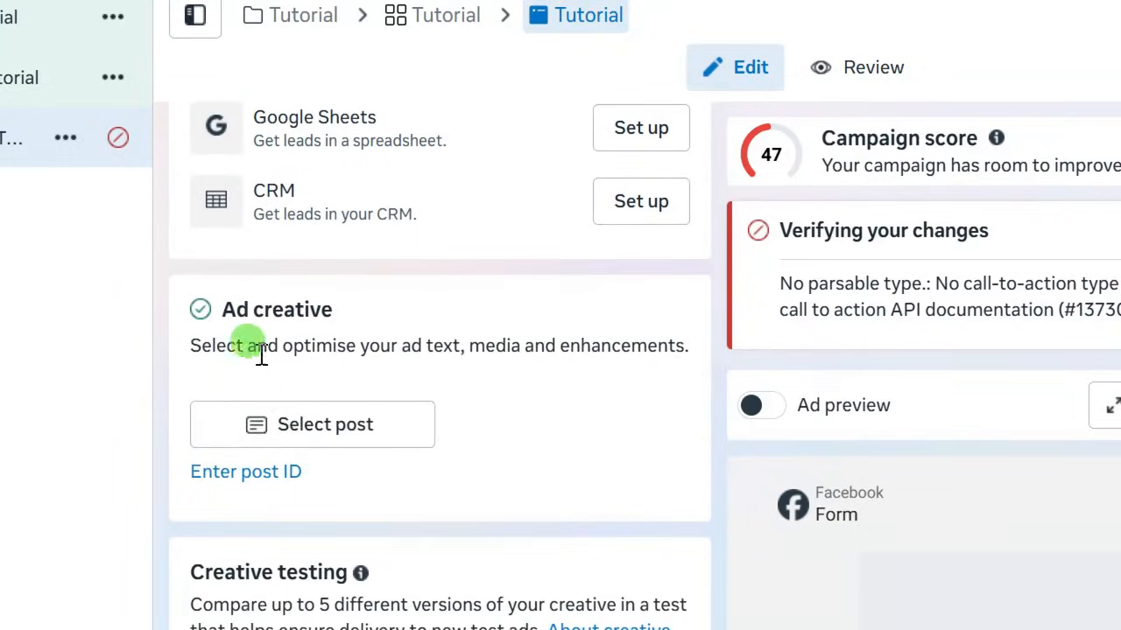
click(302, 433)
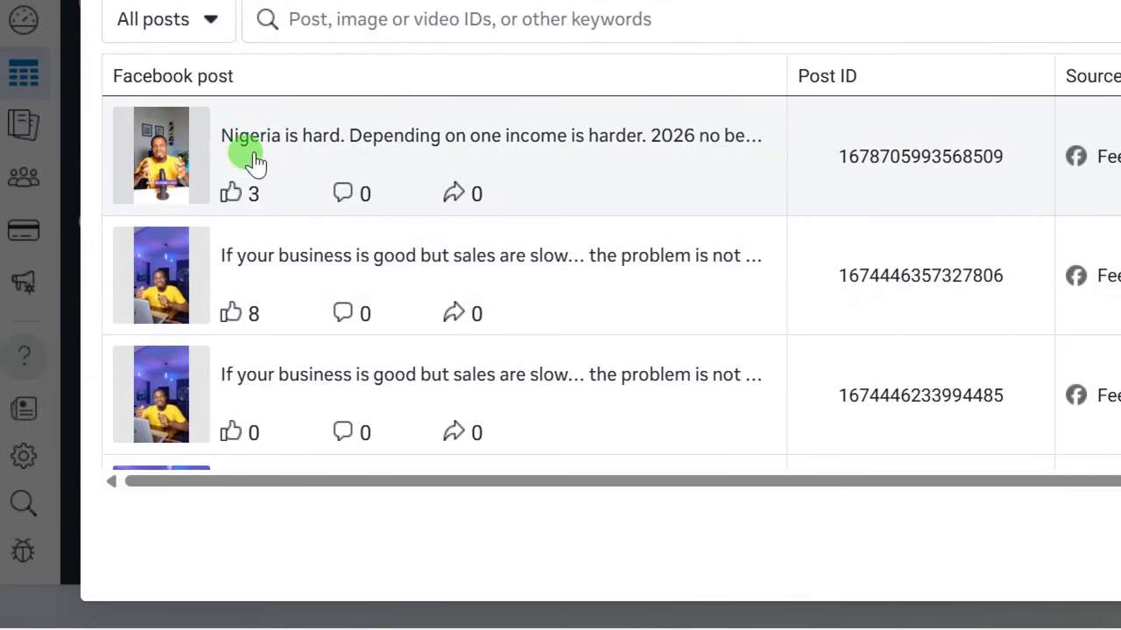
click(282, 167)
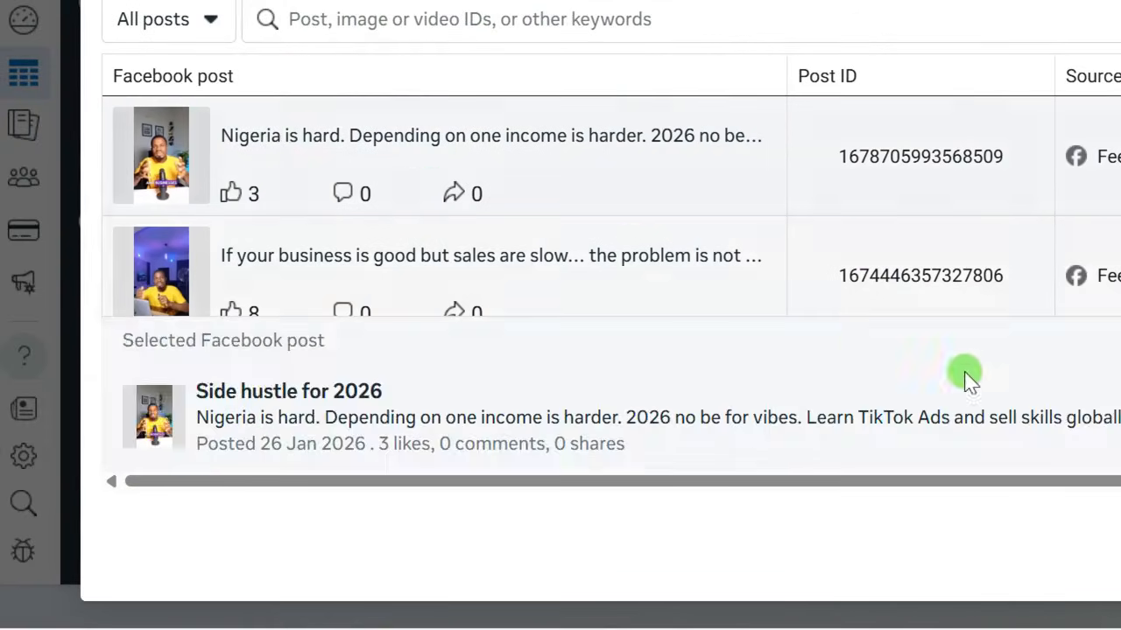
click(955, 561)
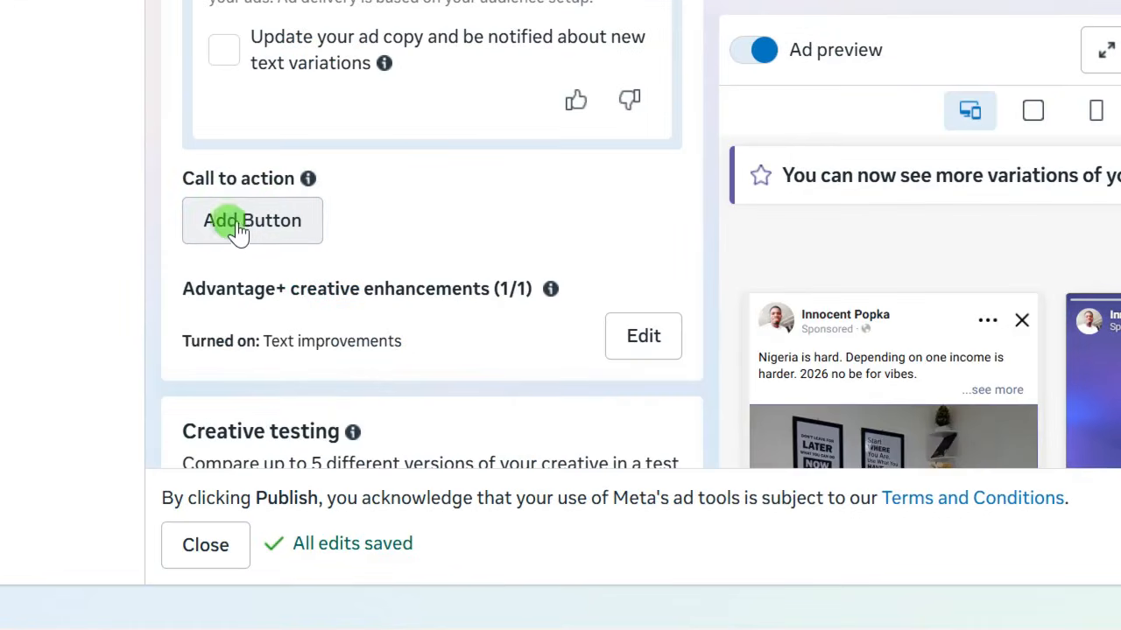
Add a Sign up call-to-action button to the selected post and update the post.
click(231, 226)
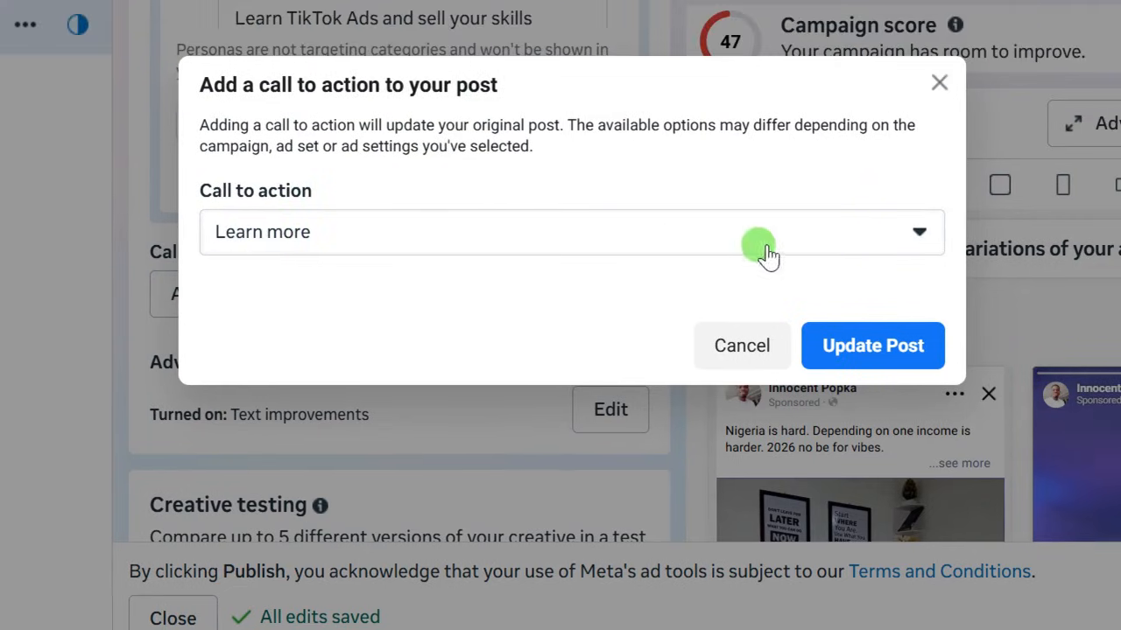
click(918, 234)
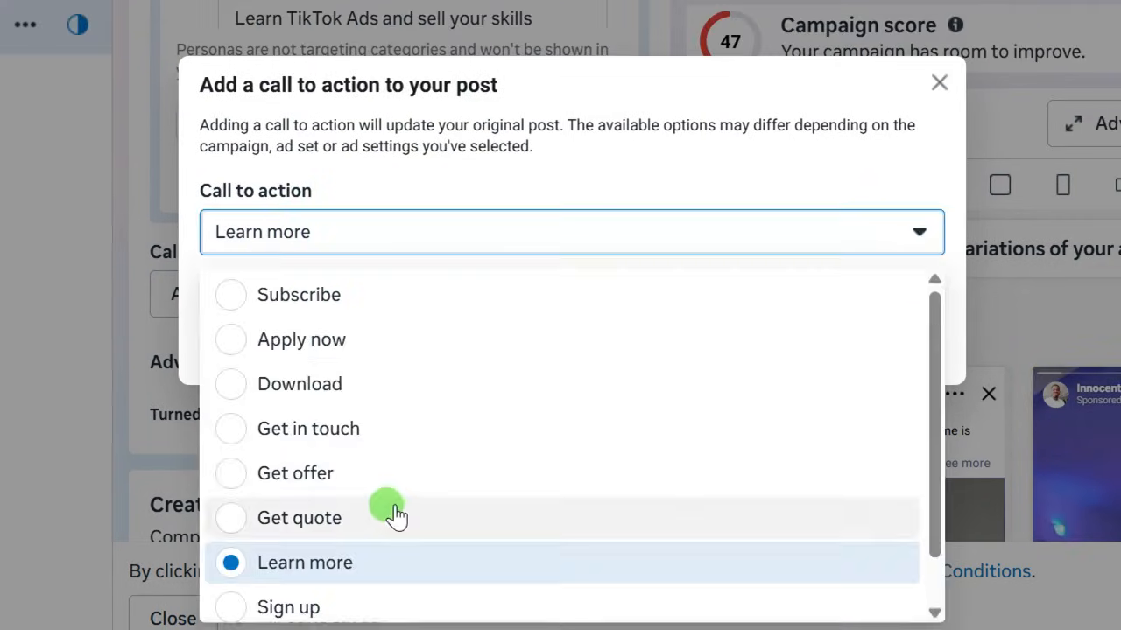
scroll(385, 525, down, 1)
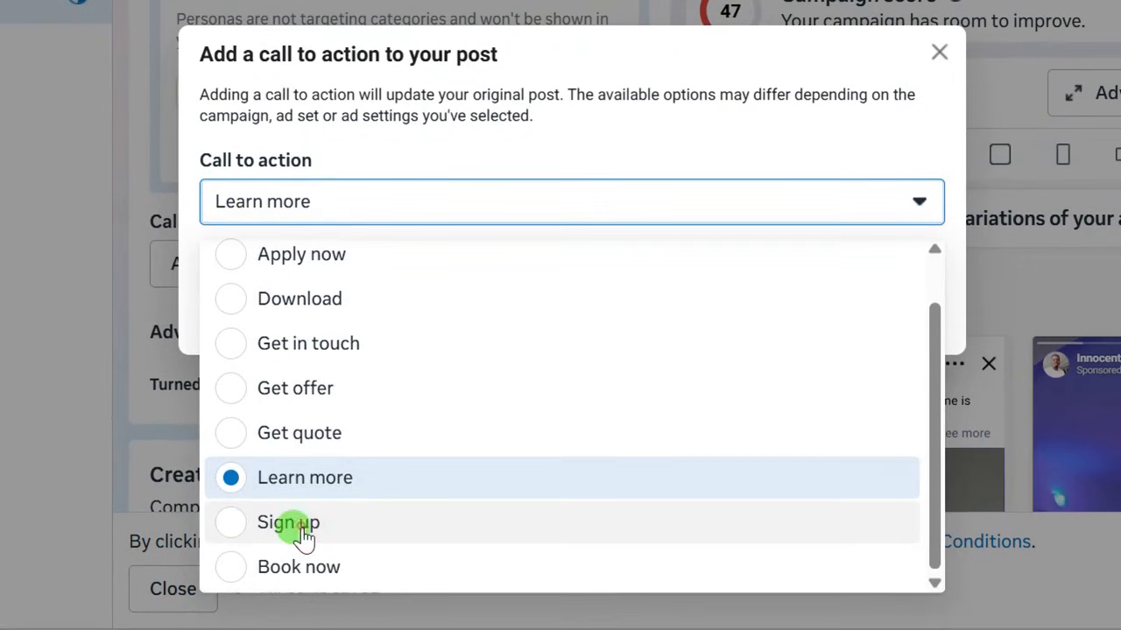
click(289, 523)
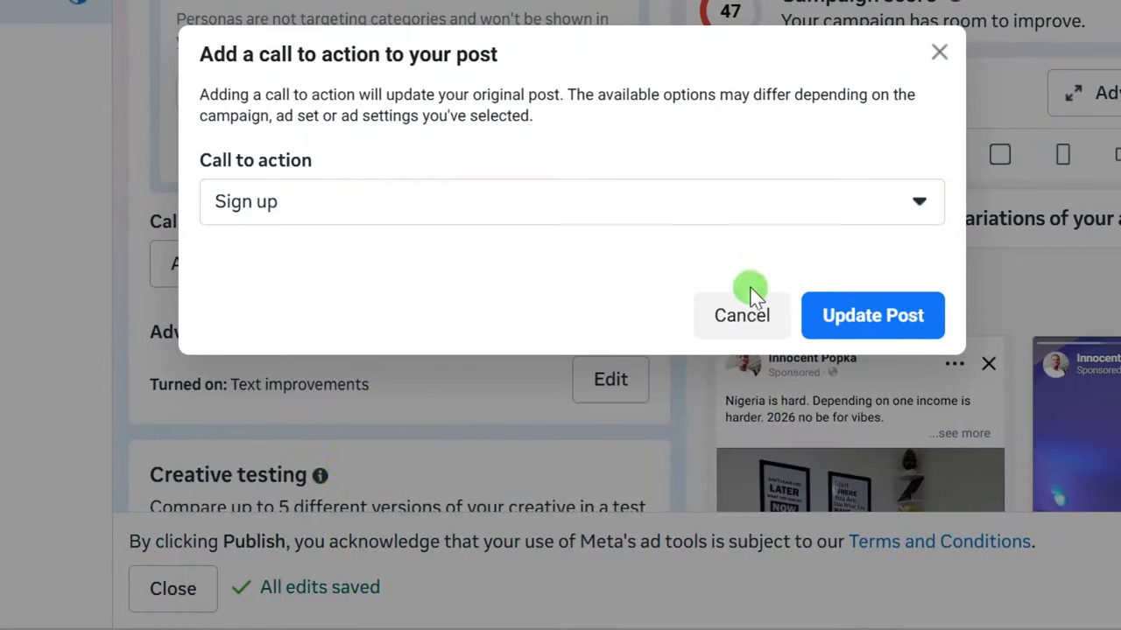
click(871, 323)
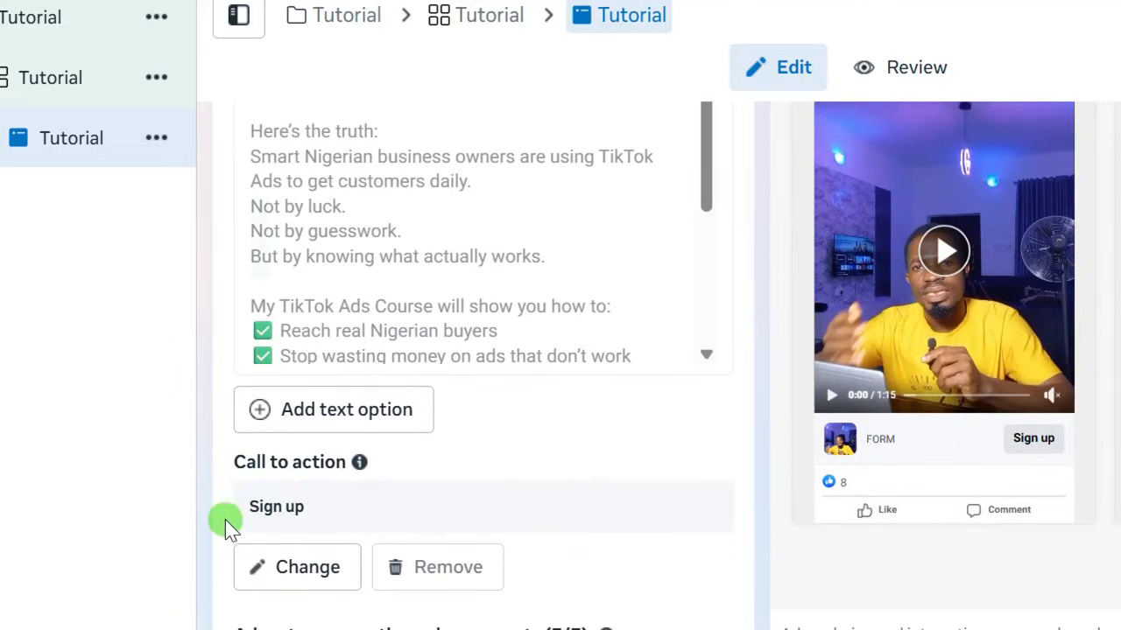
Review the ad's creative, tracking, destination and identity settings and examine its placement previews.
scroll(218, 517, down, 12)
scroll(219, 517, up, 2)
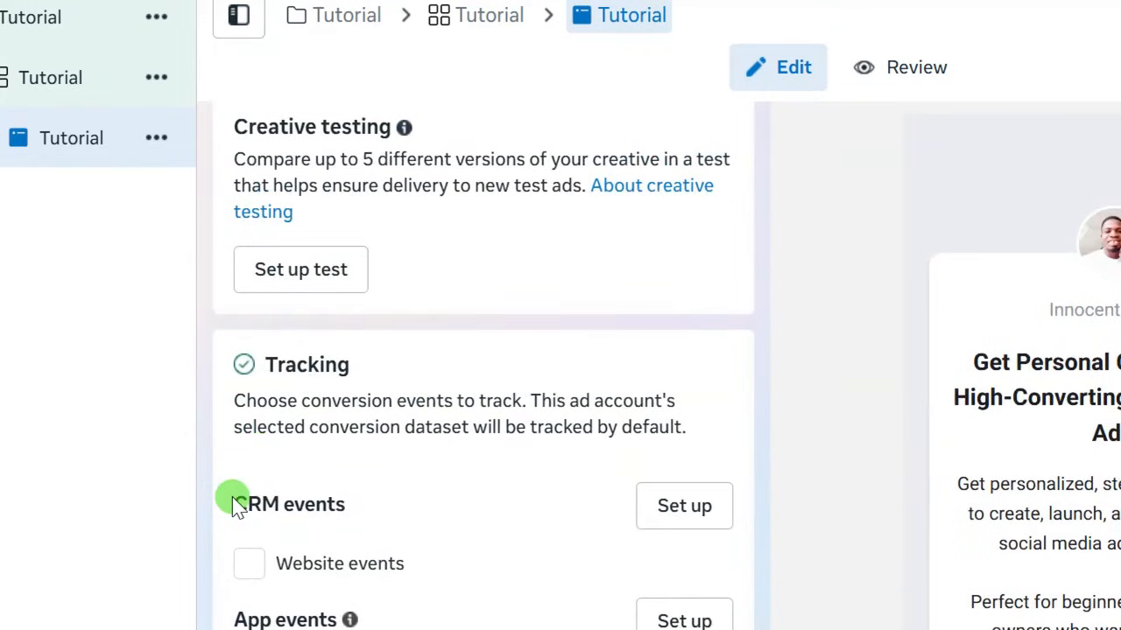
scroll(232, 496, down, 3)
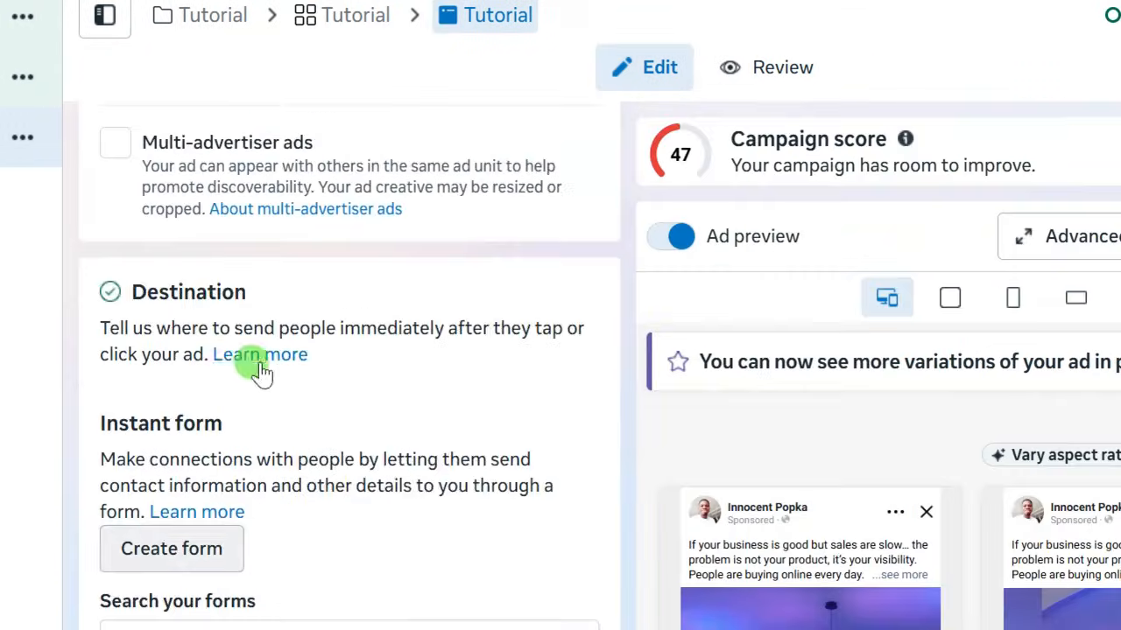
scroll(255, 363, down, 5)
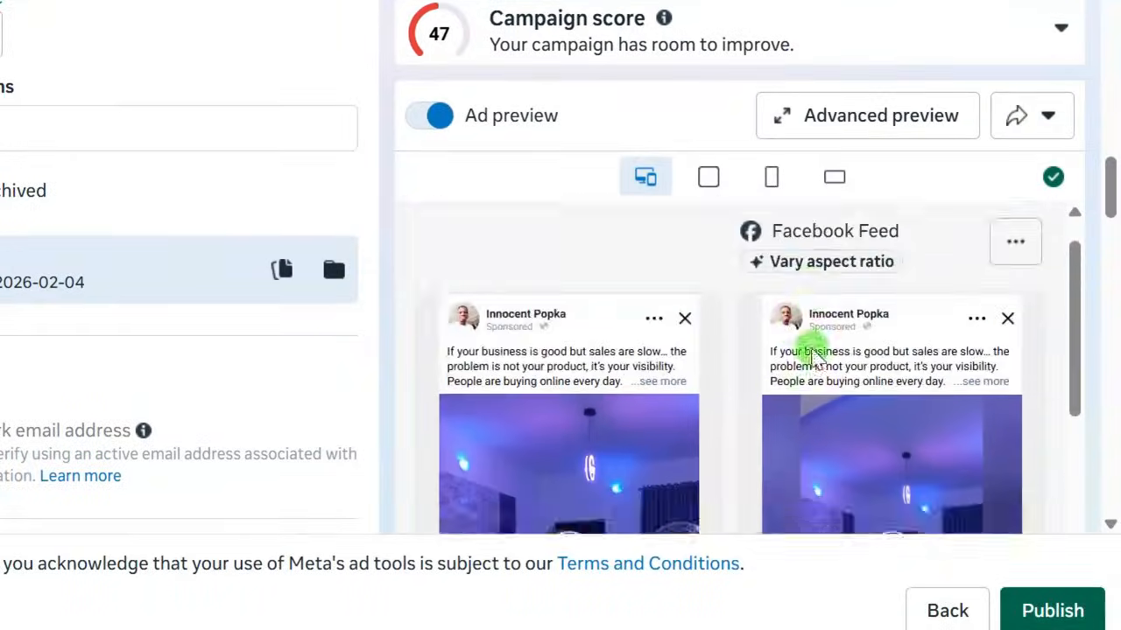
scroll(814, 352, down, 3)
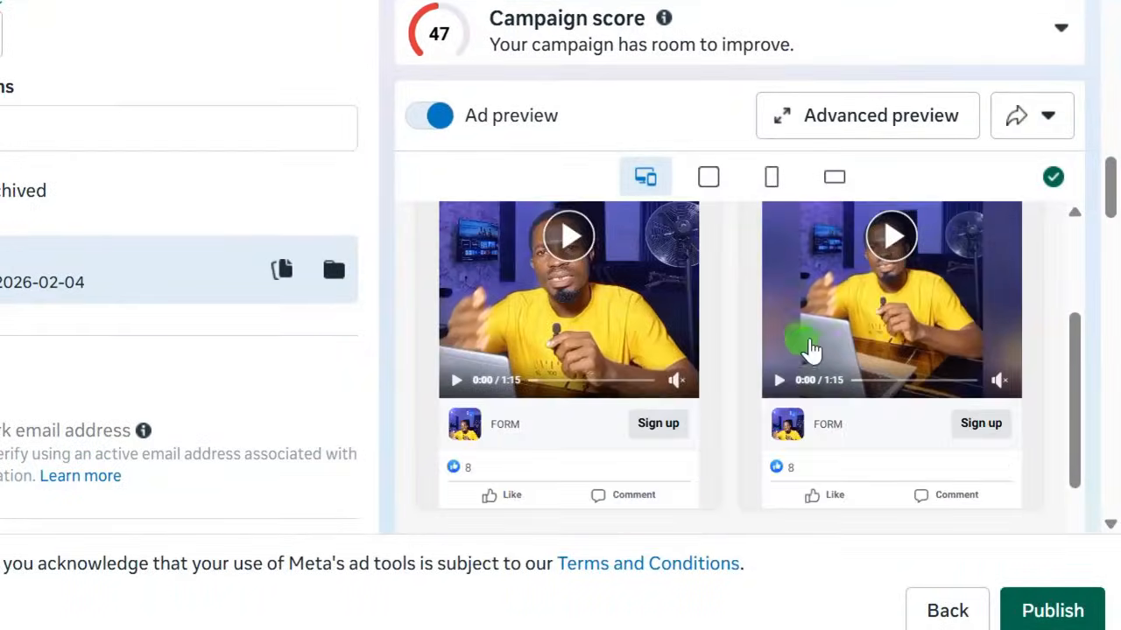
scroll(801, 352, down, 2)
scroll(683, 355, up, 1)
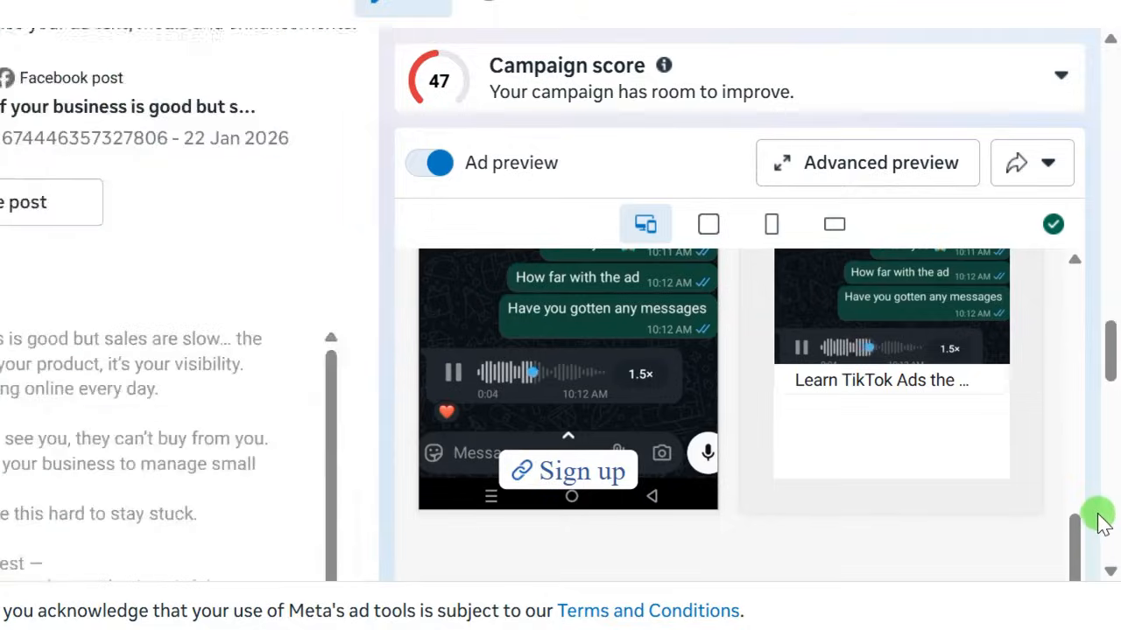
scroll(1101, 520, down, 1)
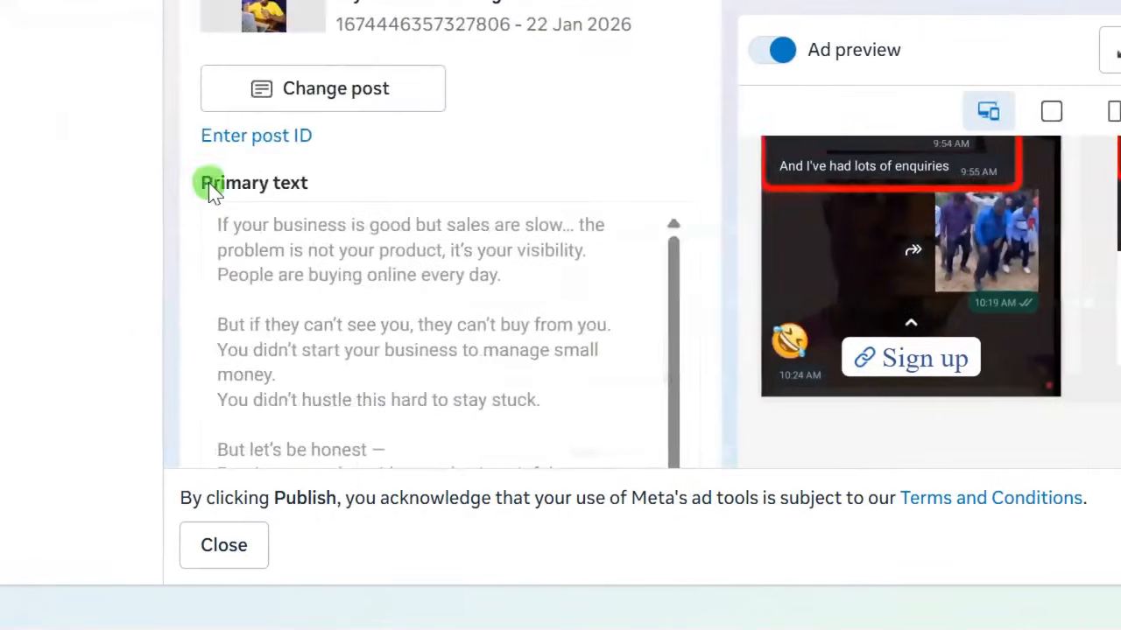
scroll(203, 175, up, 5)
scroll(199, 166, up, 15)
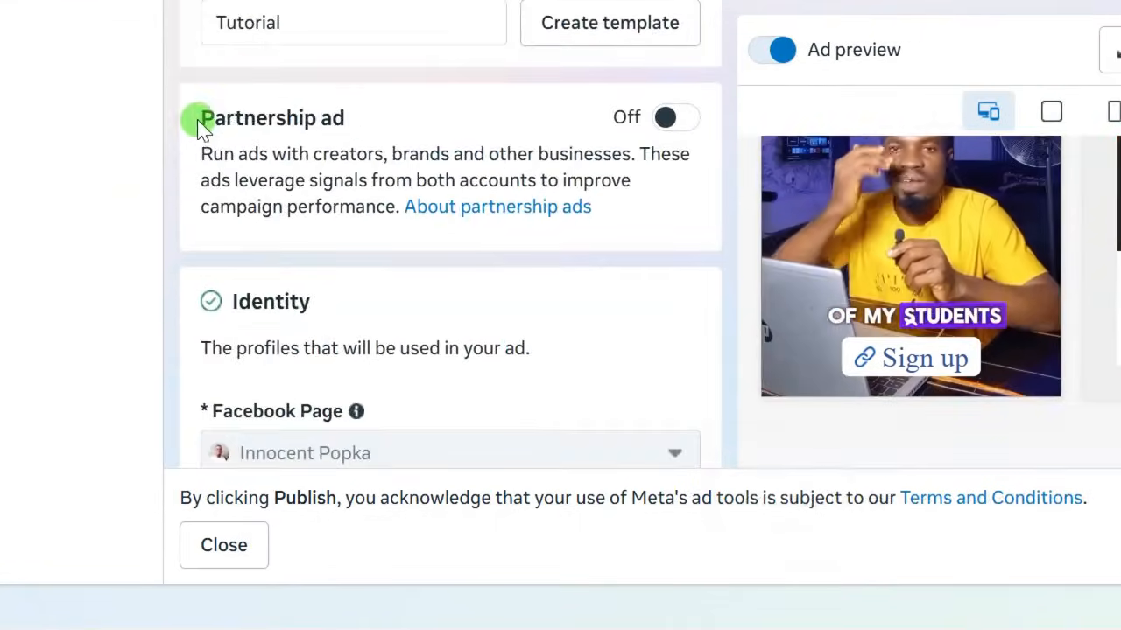